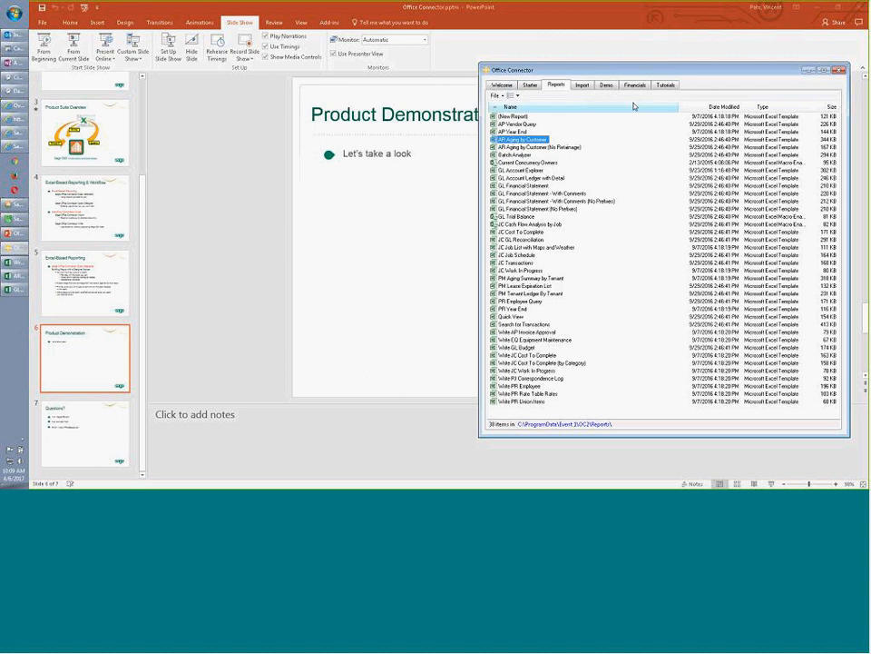
Look through the Starter and Reports template lists in Office Connector, and switch to the AR Aging by Customer workbook in Excel.
left_click(530, 84)
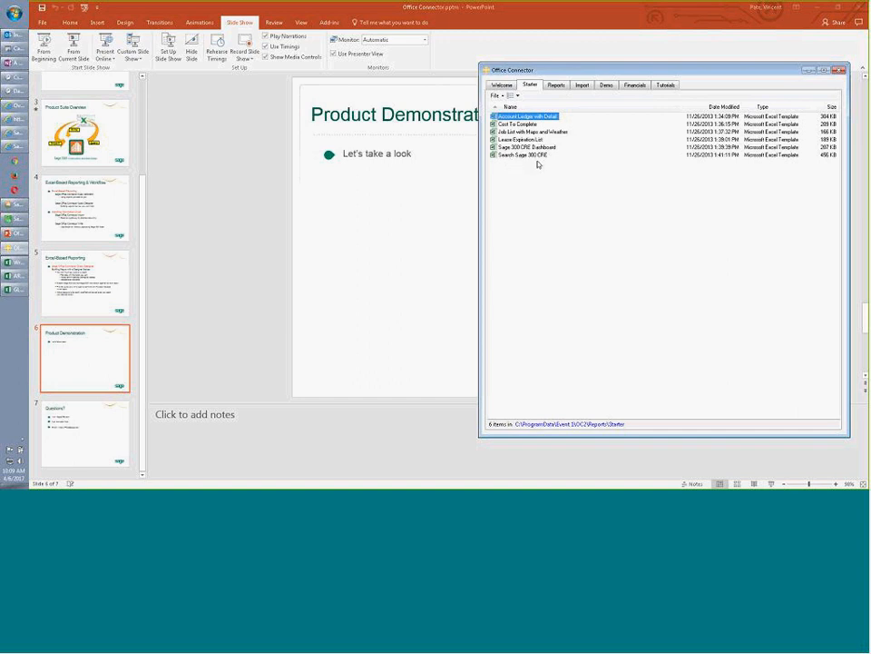
left_click(557, 85)
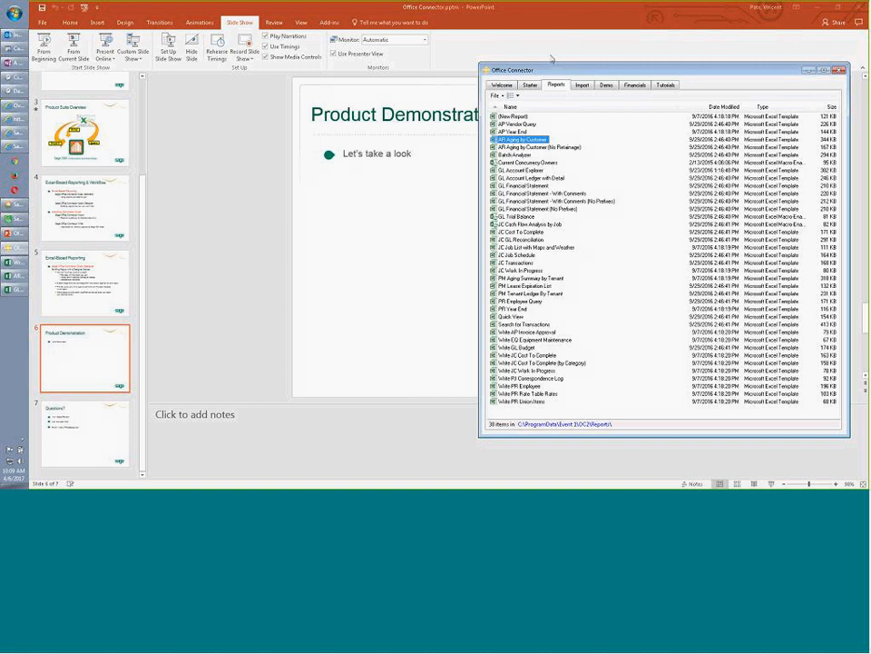
left_click(15, 276)
left_click(457, 153)
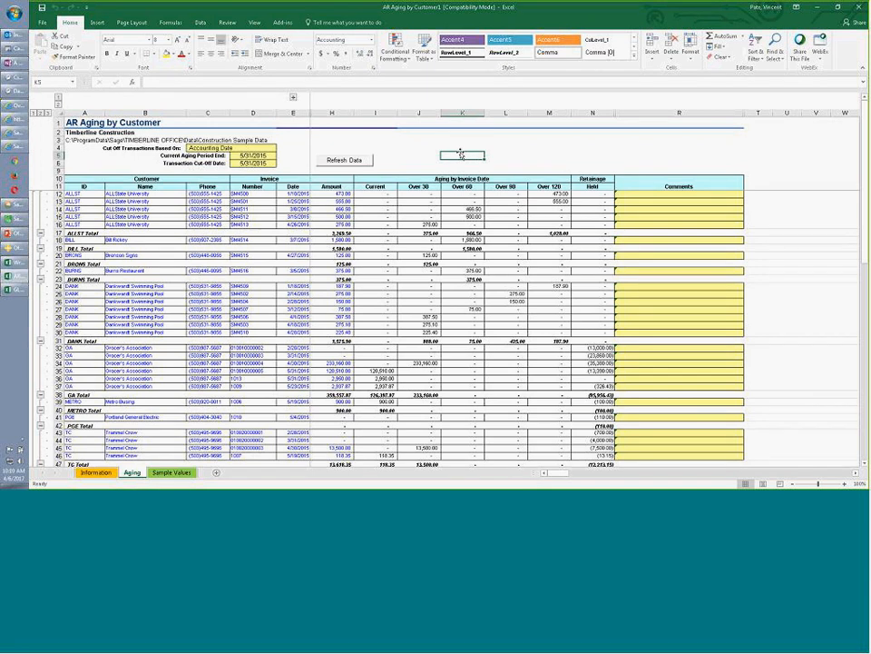
Switch to the Write JC Cost To Complete workbook and examine the Comments column of the worksheet.
left_click(11, 187)
mouse_move(11, 262)
left_click(73, 258)
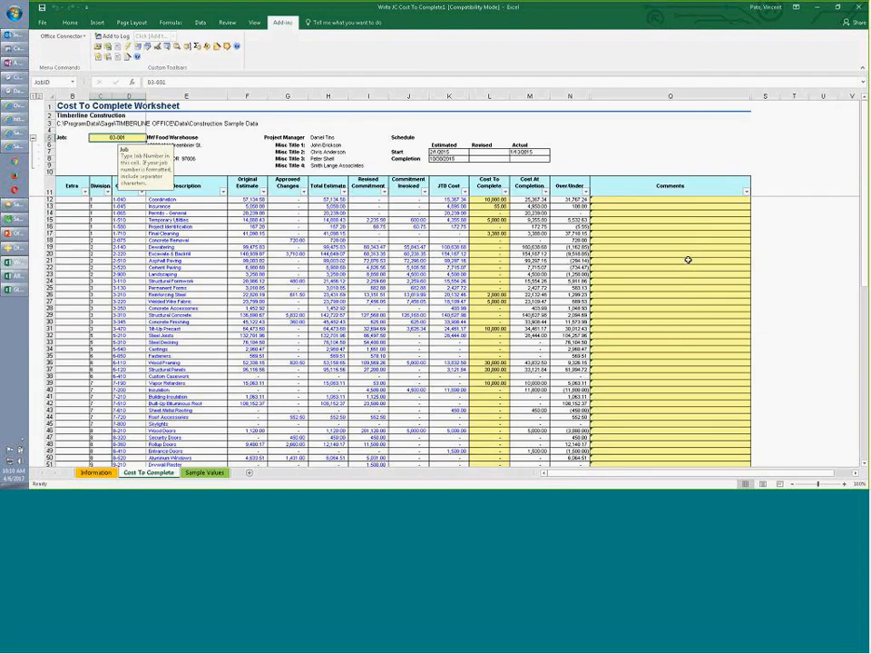
left_click(688, 260)
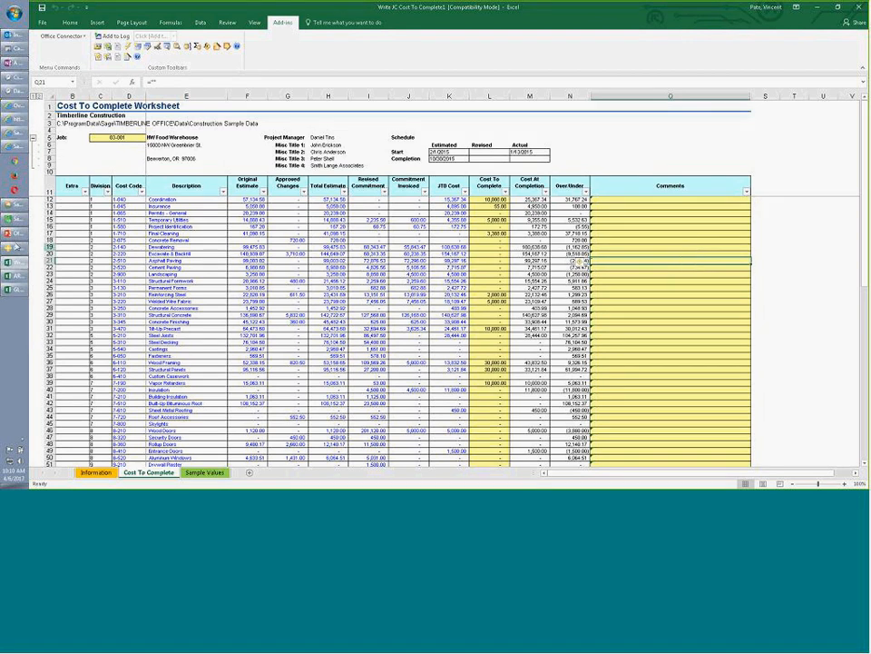
Open the JC Cash Flow Analysis by Job template from Office Connector and view its Detail and Report sheets.
mouse_move(7, 248)
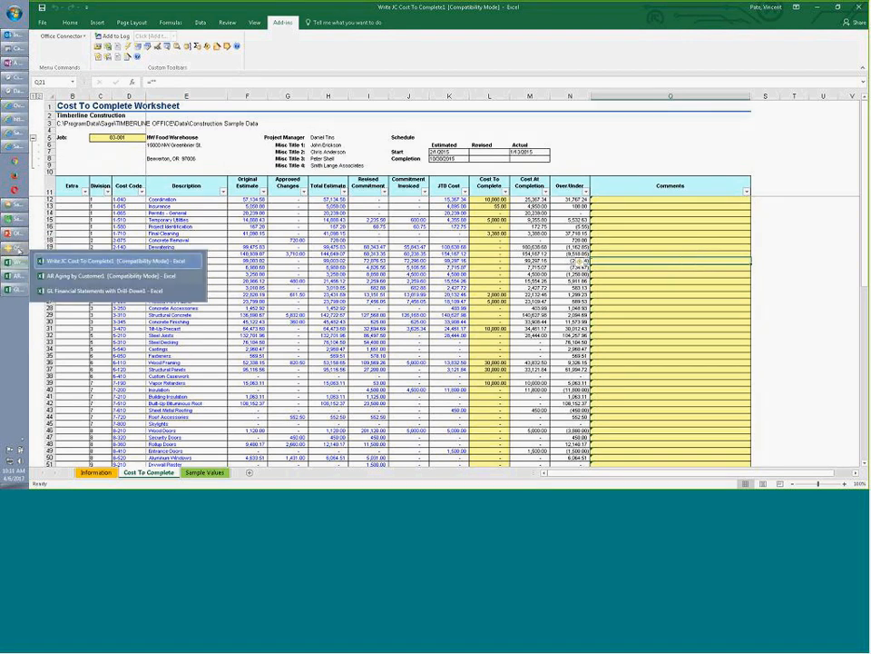
left_click(13, 251)
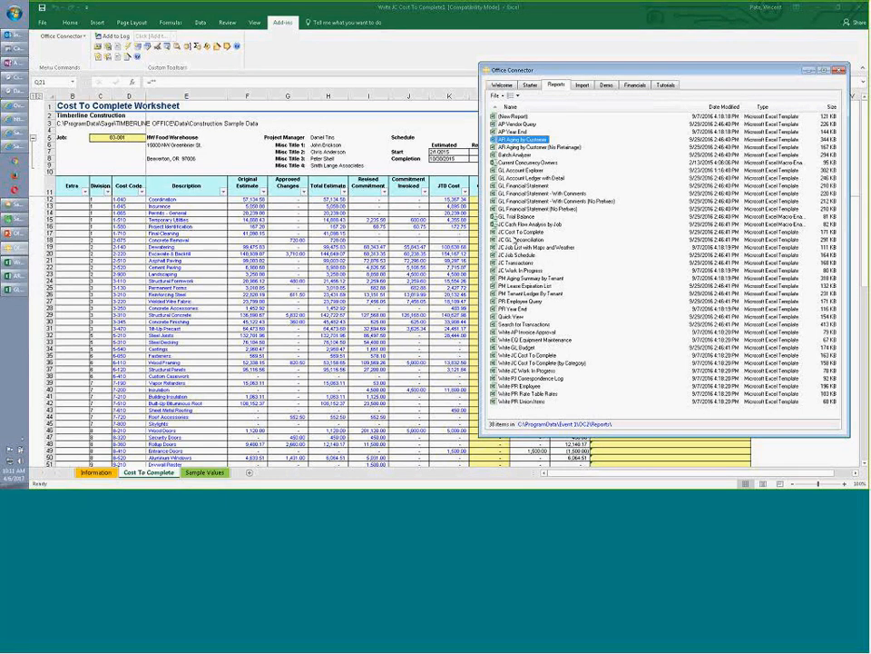
left_click(523, 232)
double_click(531, 224)
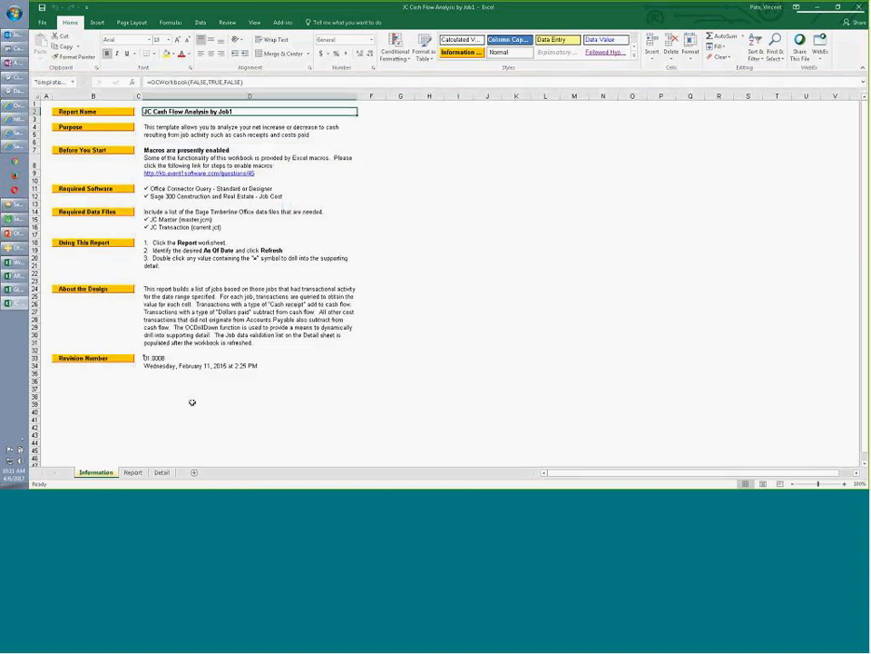
left_click(161, 472)
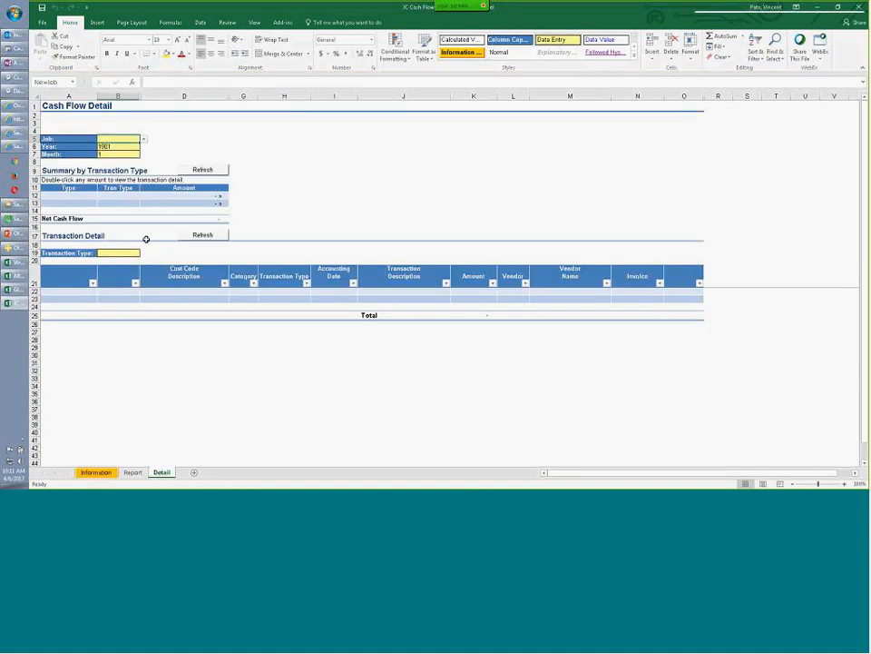
left_click(134, 472)
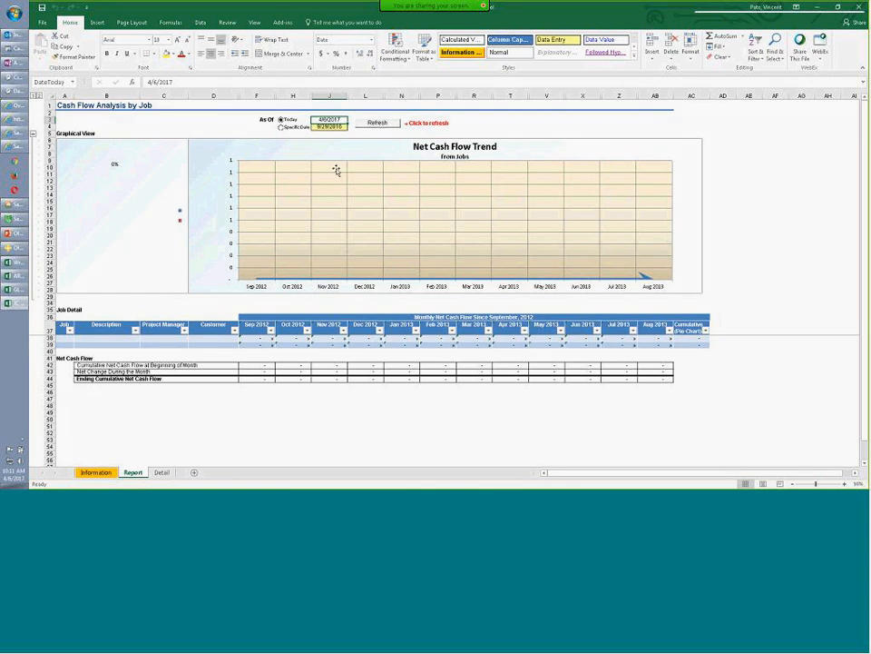
Set the cash flow report's As Of option to Specific Date with the date 9/29/2015.
left_click(307, 127)
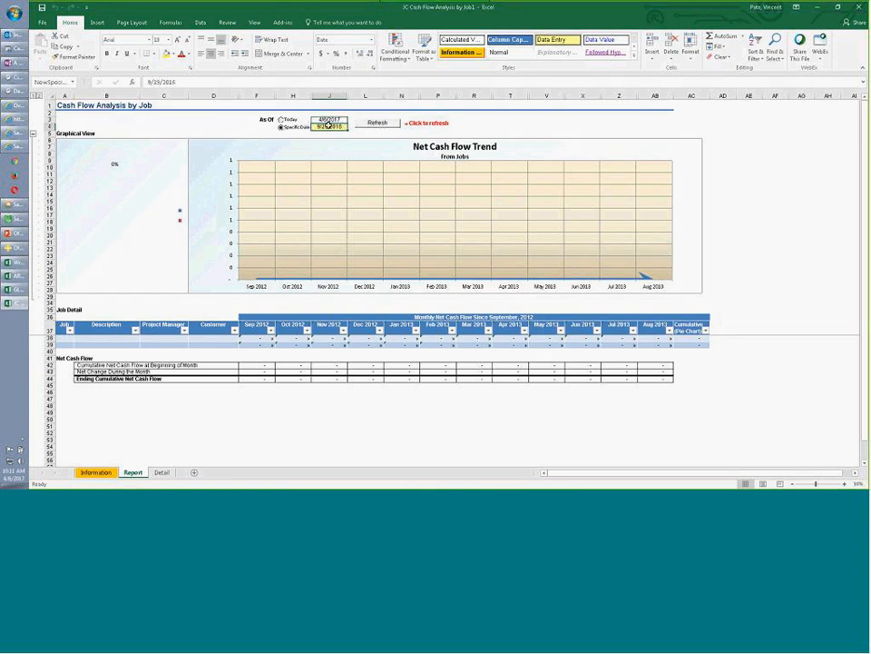
left_click(218, 83)
key("BackSpace")
type("5")
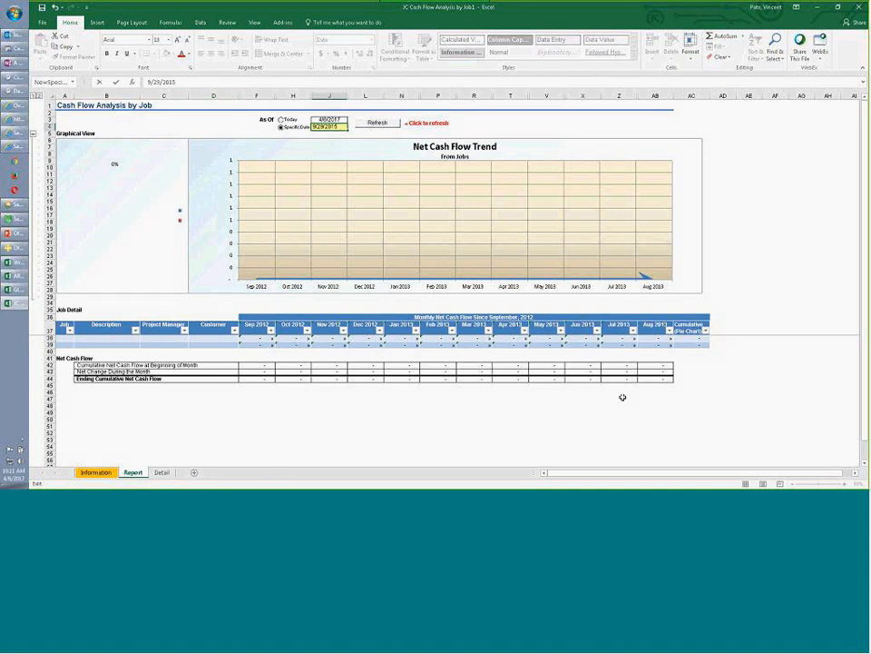
left_click(585, 405)
Refresh the cash flow report with the Timberline Construction company data and return to the Report sheet.
left_click(258, 338)
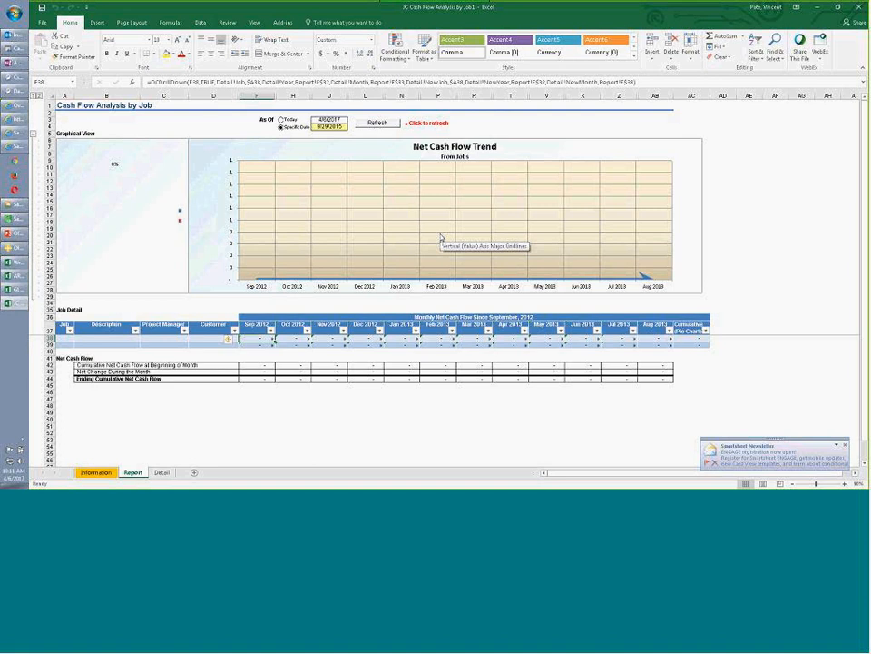
left_click(376, 124)
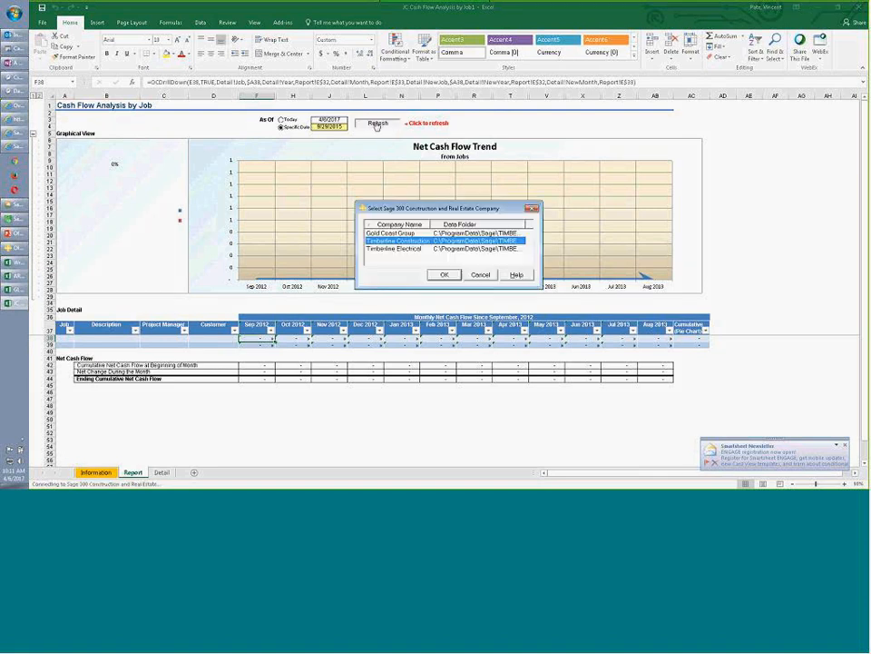
left_click(444, 274)
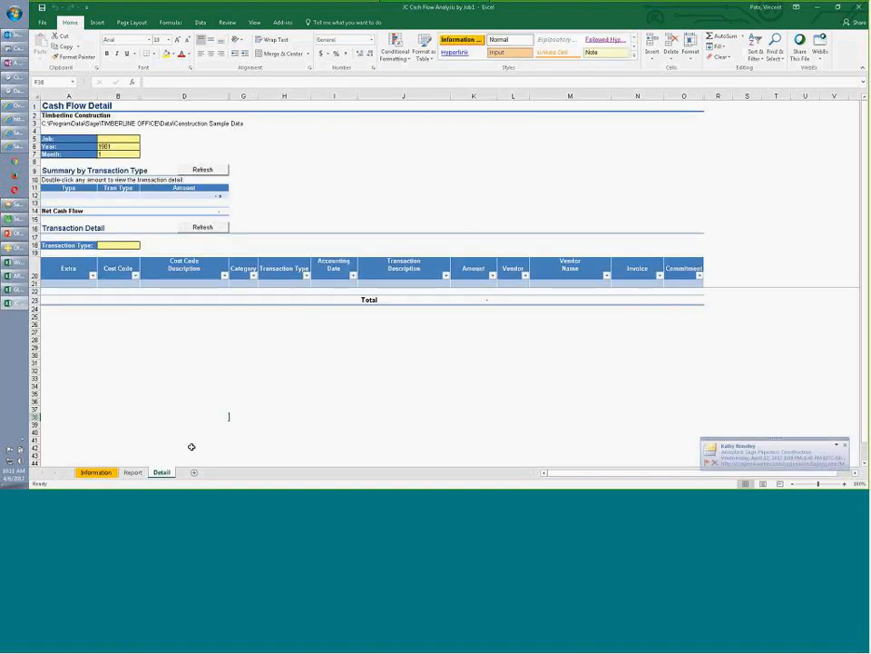
left_click(133, 472)
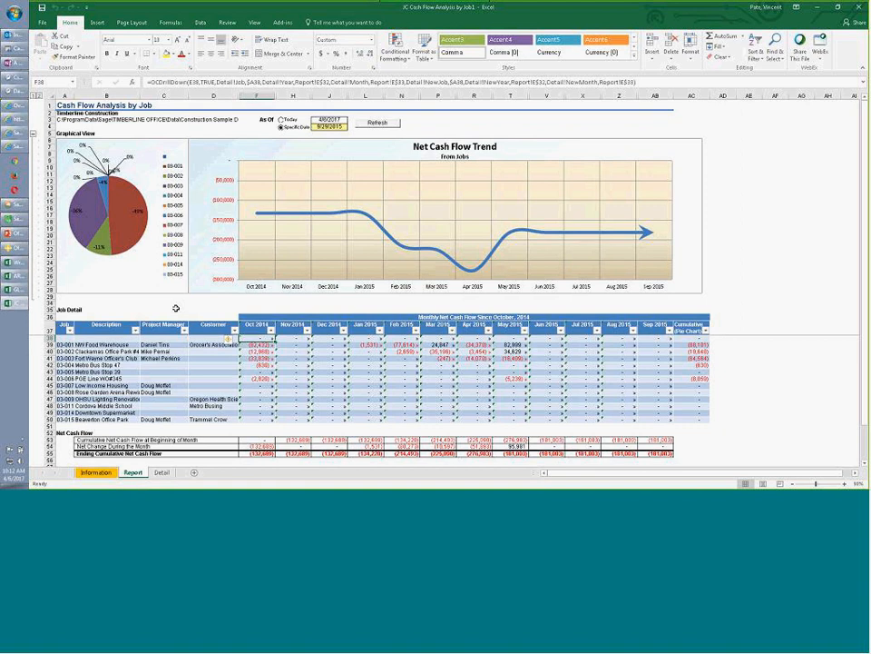
Open the Search for Transactions template from Office Connector for Timberline Construction and enable its active content.
left_click(15, 200)
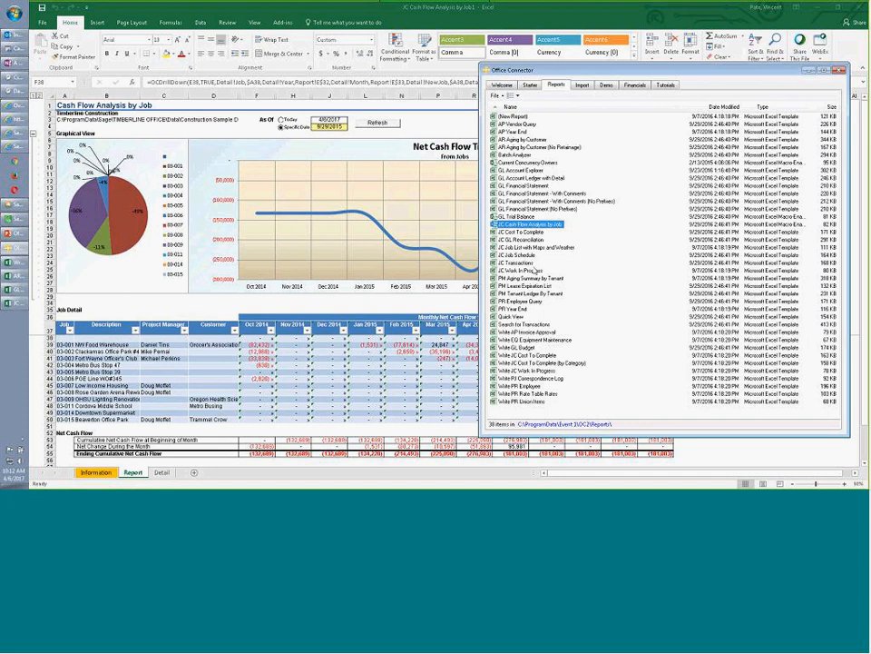
double_click(523, 325)
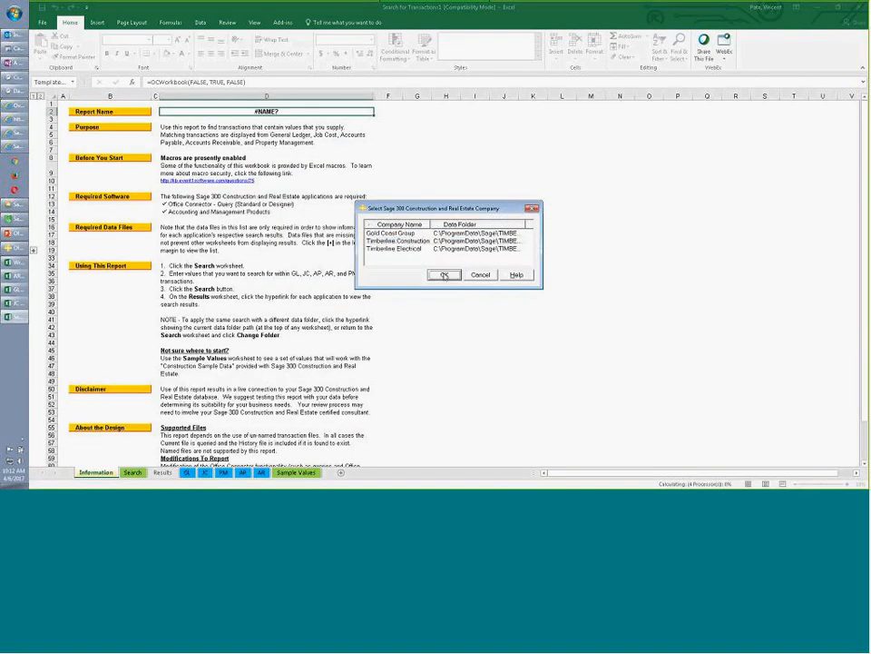
left_click(444, 274)
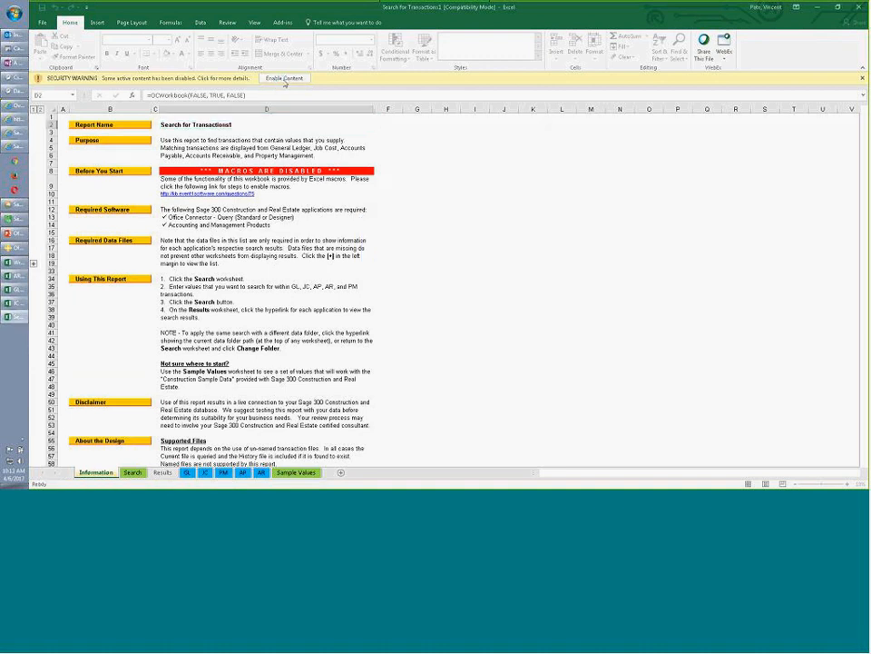
left_click(284, 79)
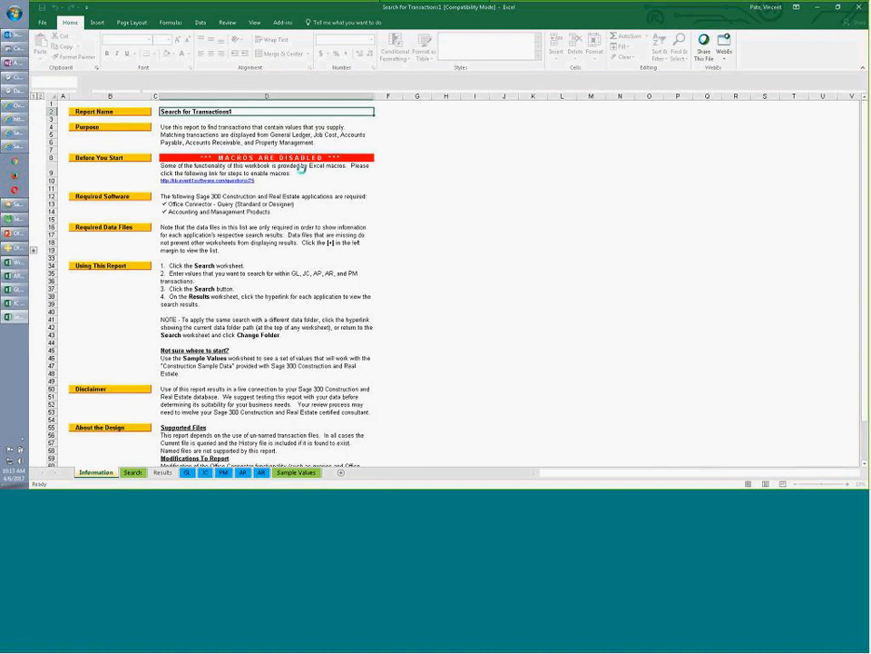
Load the parameters from the Sample Values sheet into the transaction search criteria.
left_click(296, 472)
left_click(161, 162)
double_click(161, 162)
left_click(141, 202)
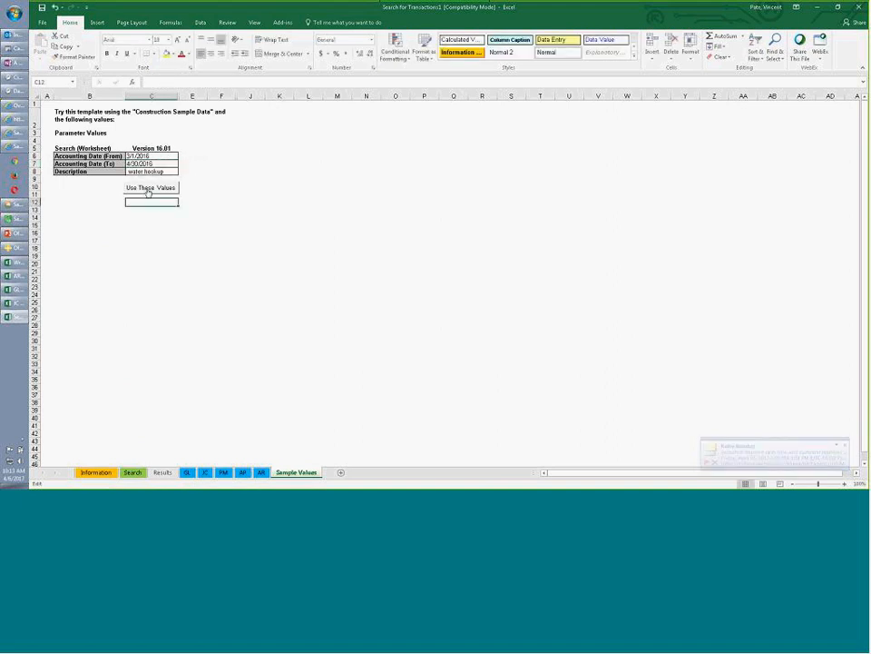
left_click(149, 188)
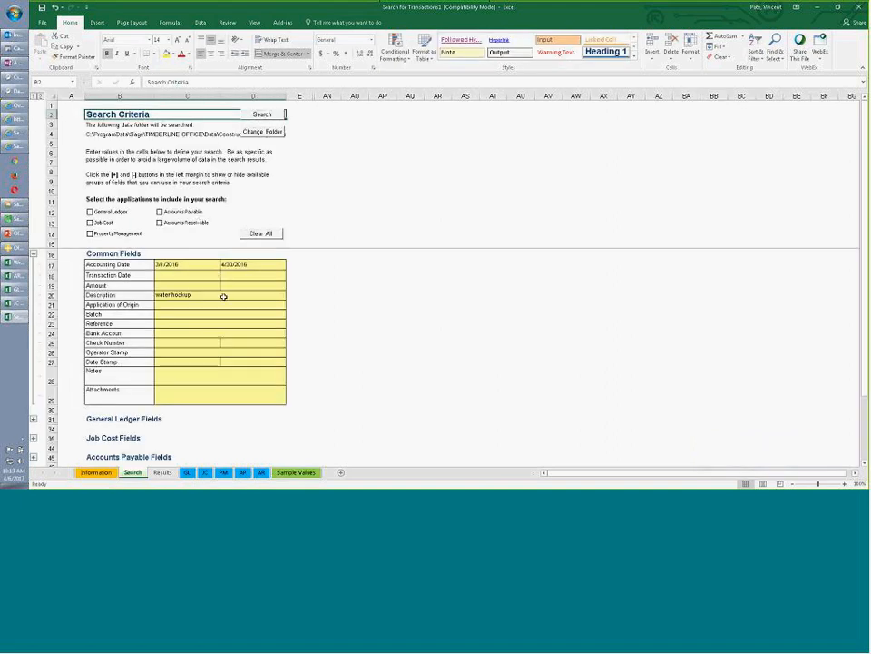
Set the search's accounting date range from 3/1/2015 to 4/30/2015.
left_click(187, 266)
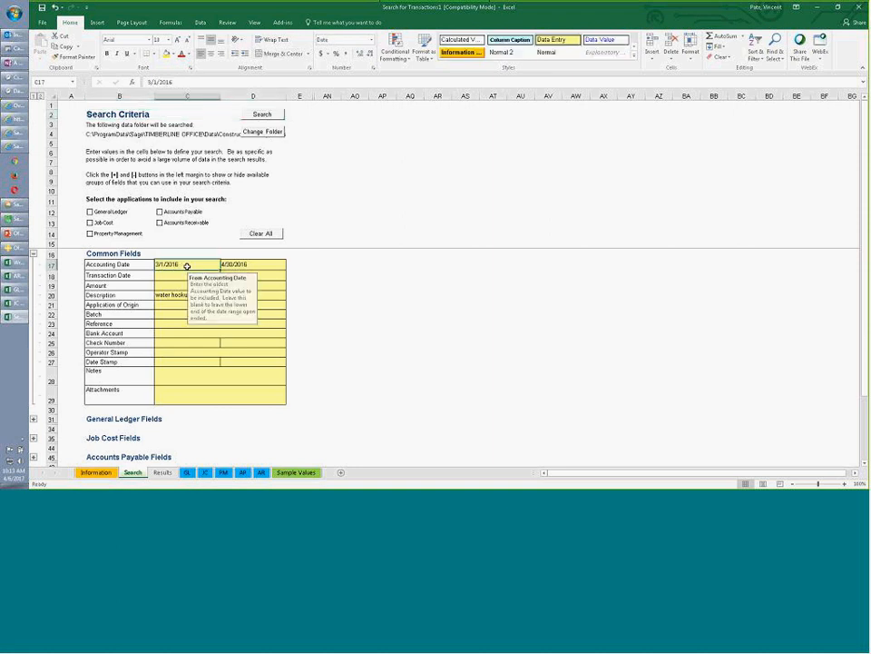
double_click(187, 266)
key("BackSpace")
type("5")
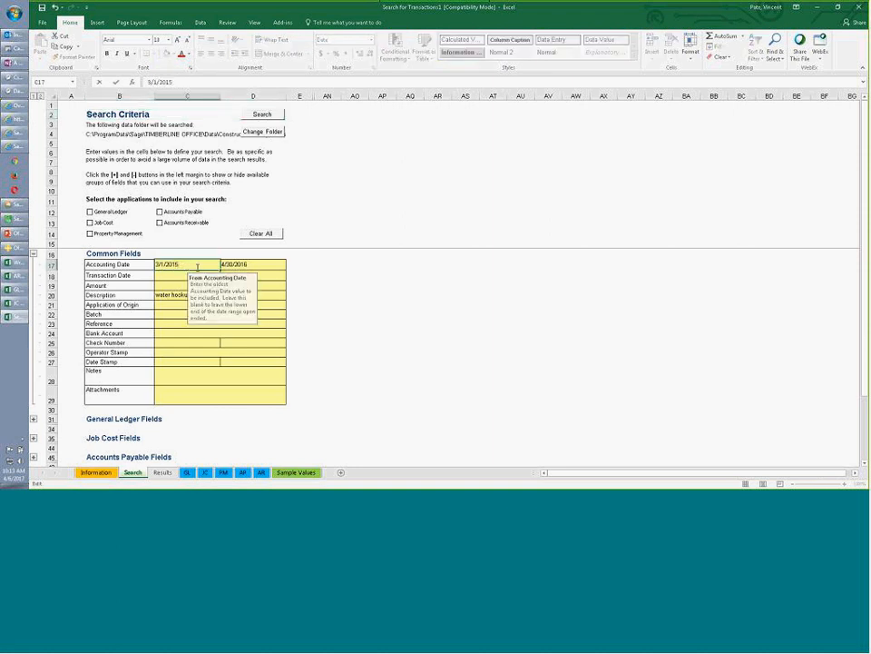
left_click(261, 264)
double_click(260, 264)
type("5")
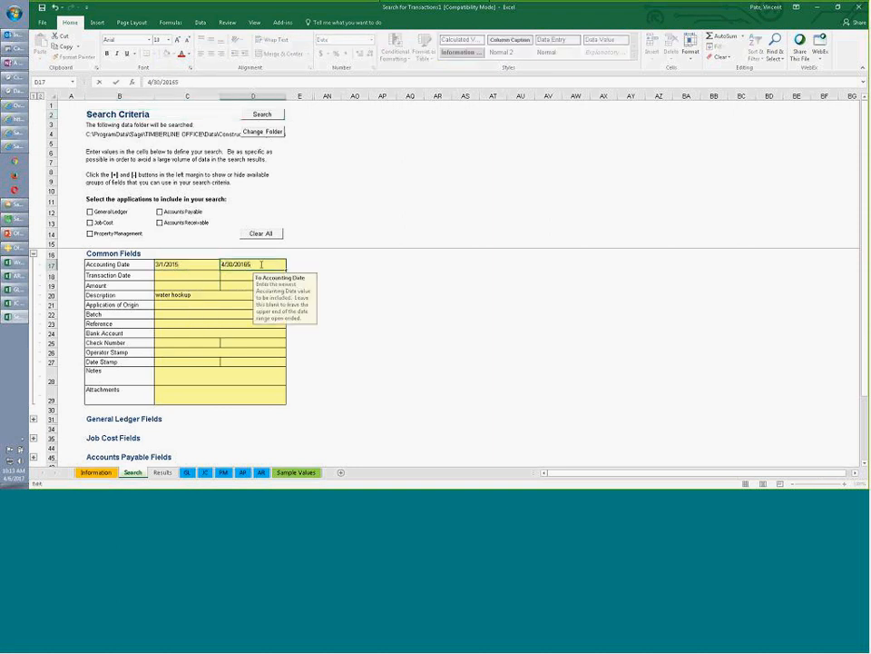
key("BackSpace")
key("BackSpace")
type("5")
key("Return")
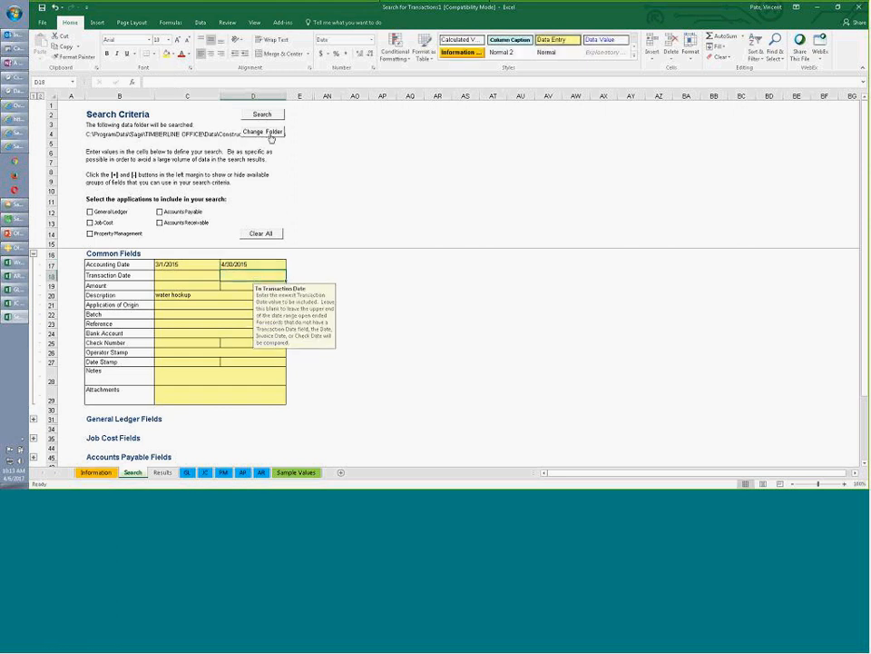
Include General Ledger, Job Cost, Accounts Payable and Accounts Receivable in the search, leaving Property Management out.
left_click(90, 212)
left_click(90, 223)
left_click(90, 234)
left_click(160, 223)
left_click(160, 212)
left_click(90, 235)
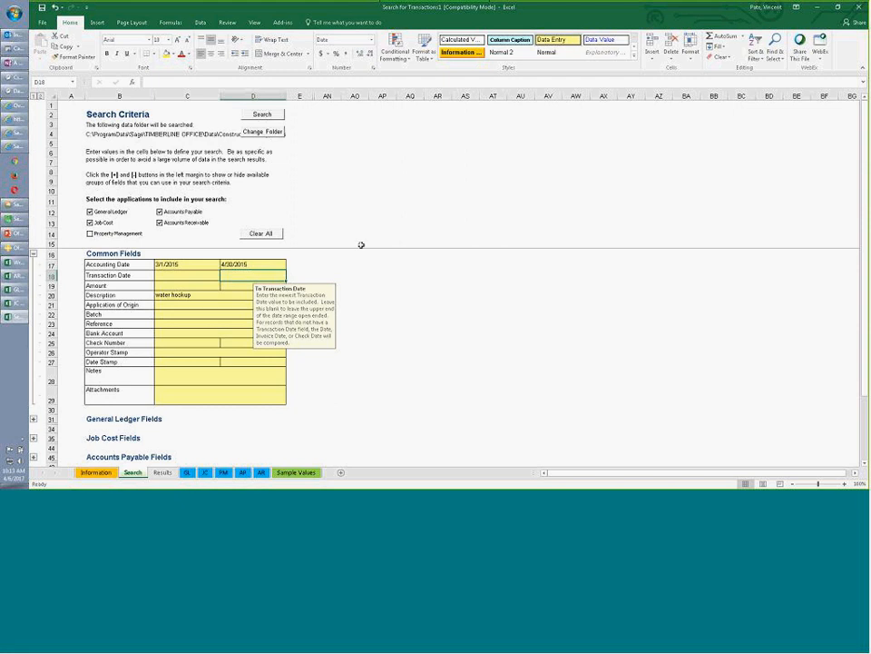
Run the search for the description "water hookup" and open the matching Accounts Payable transactions.
left_click(180, 293)
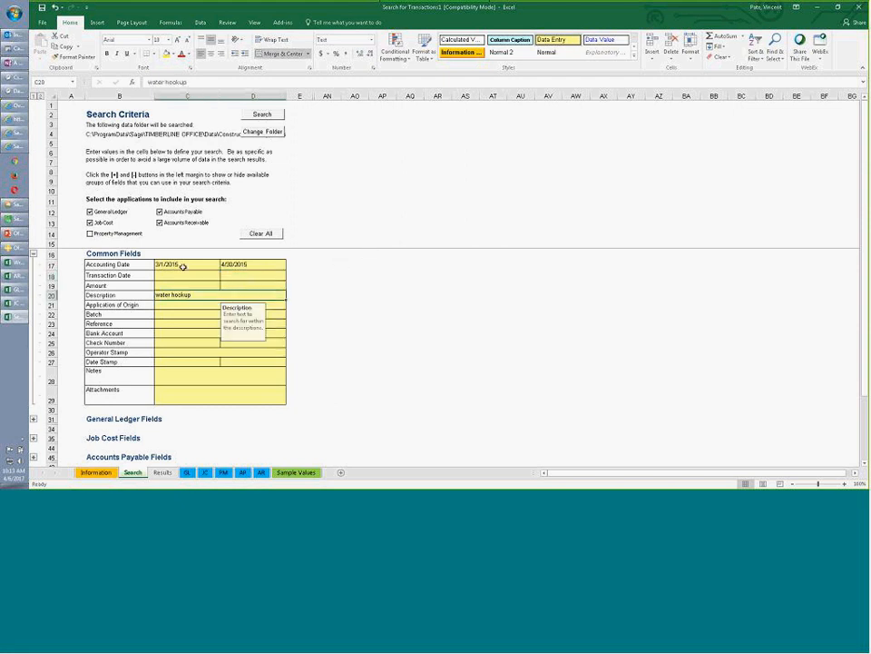
left_click(276, 117)
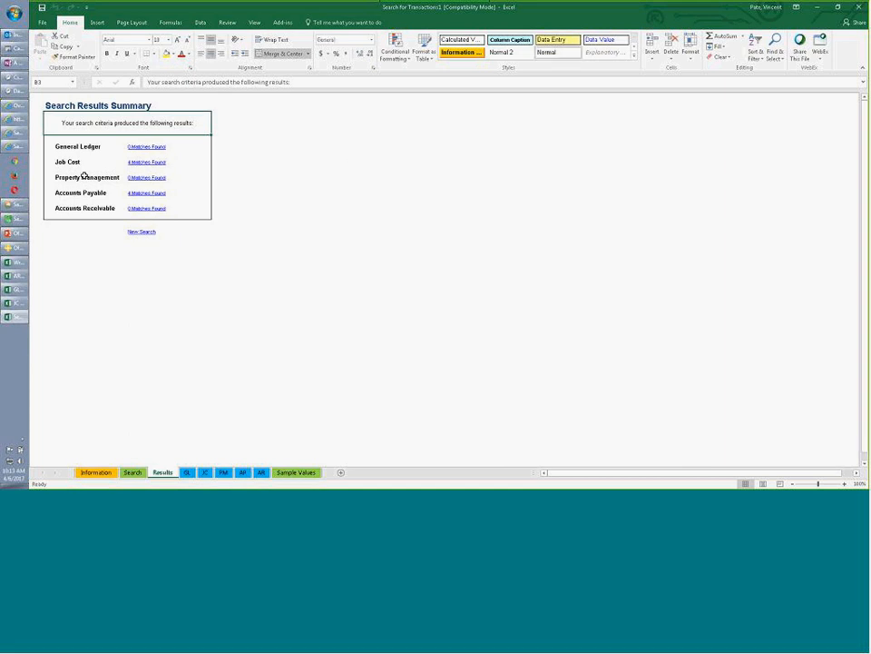
left_click(142, 195)
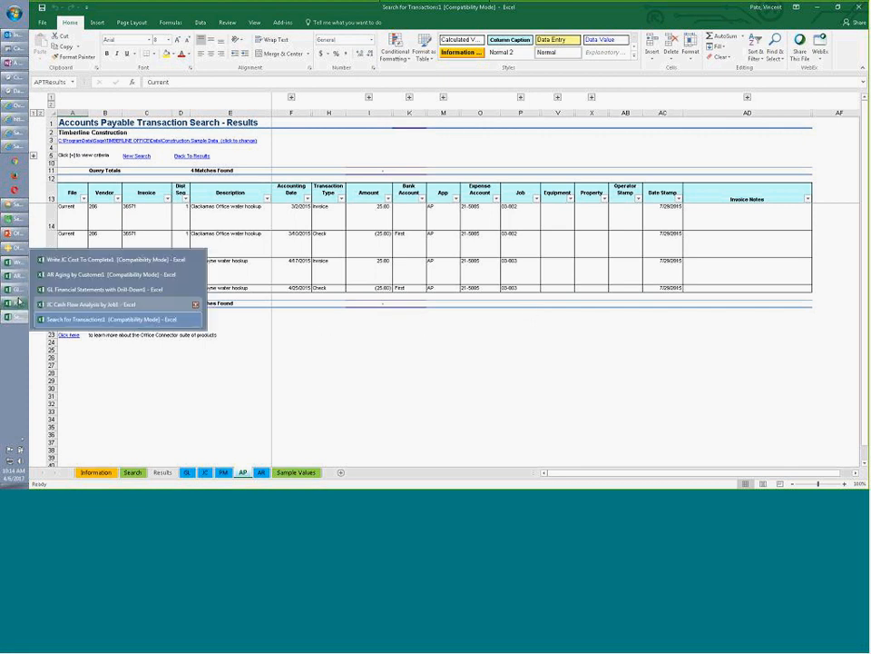
View the Financials templates in Office Connector and bring up the GL Financial Statements with Drill-Down workbook in Excel.
left_click(86, 257)
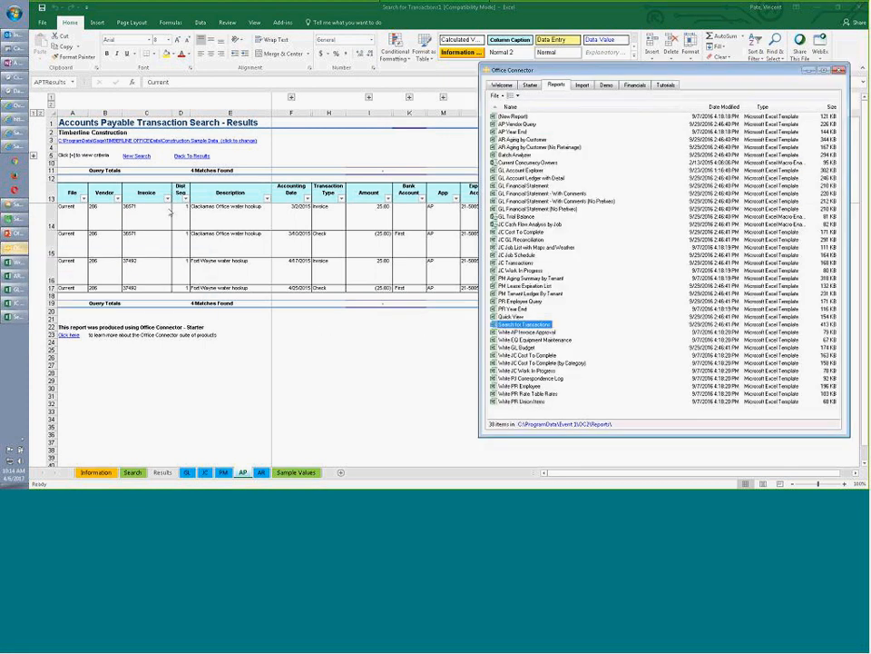
left_click(635, 84)
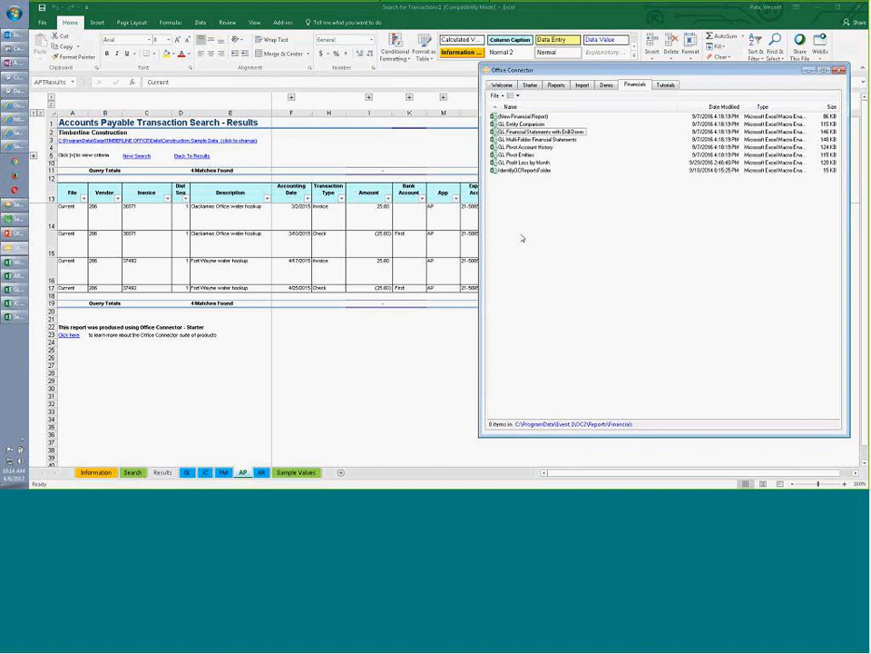
left_click(520, 123)
left_click(566, 132)
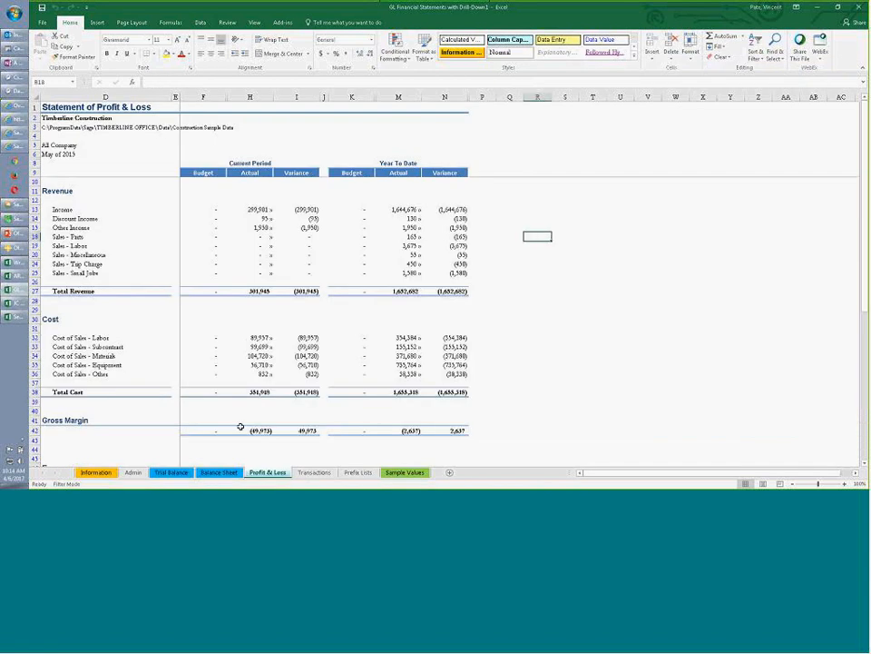
Show the Admin sheet and examine the Fiscal Year and Fiscal Period report parameters.
left_click(133, 472)
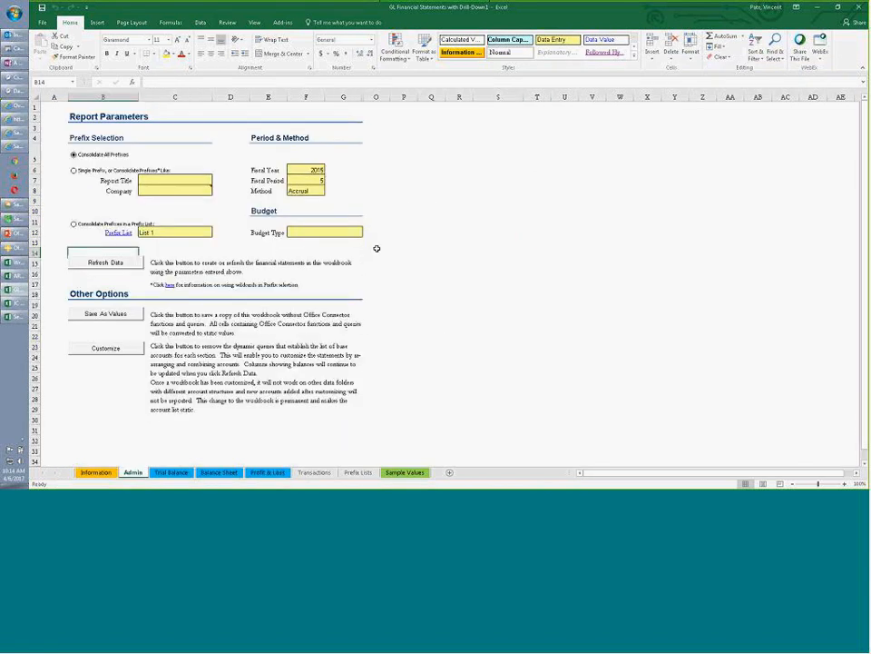
left_click(306, 170)
left_click(298, 179)
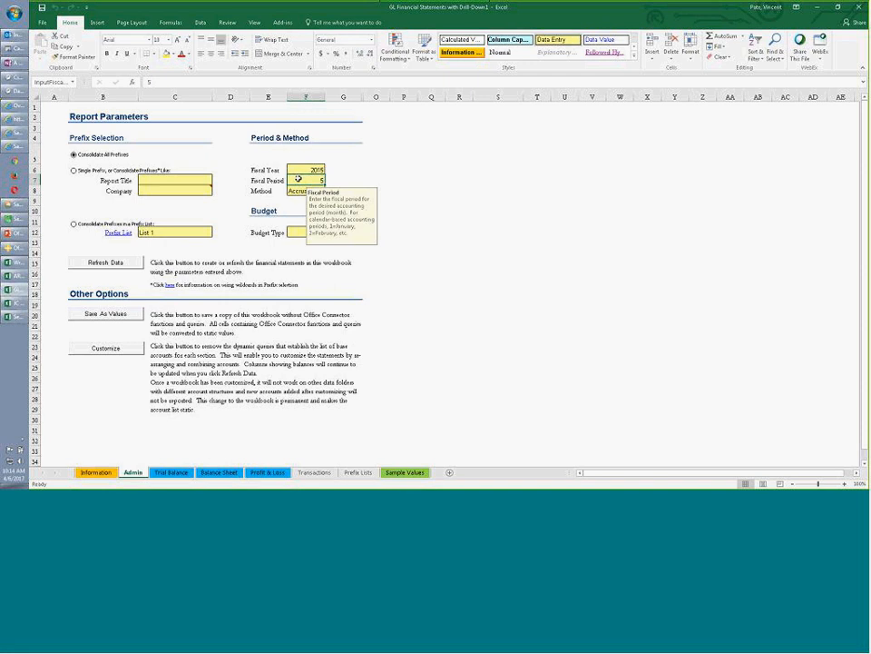
View the Trial Balance, Balance Sheet and Profit & Loss sheets of the financial statements workbook.
left_click(380, 190)
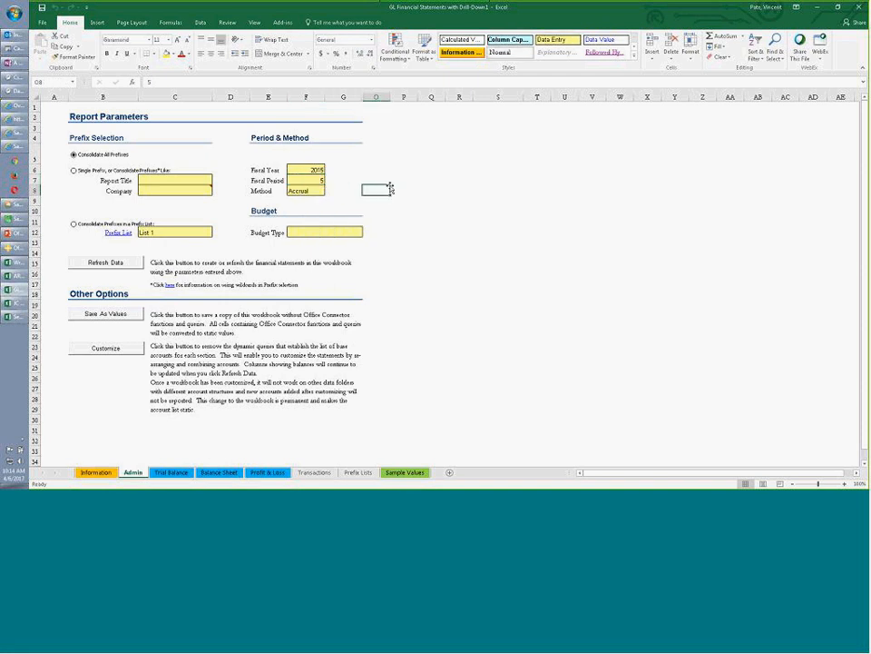
left_click(172, 472)
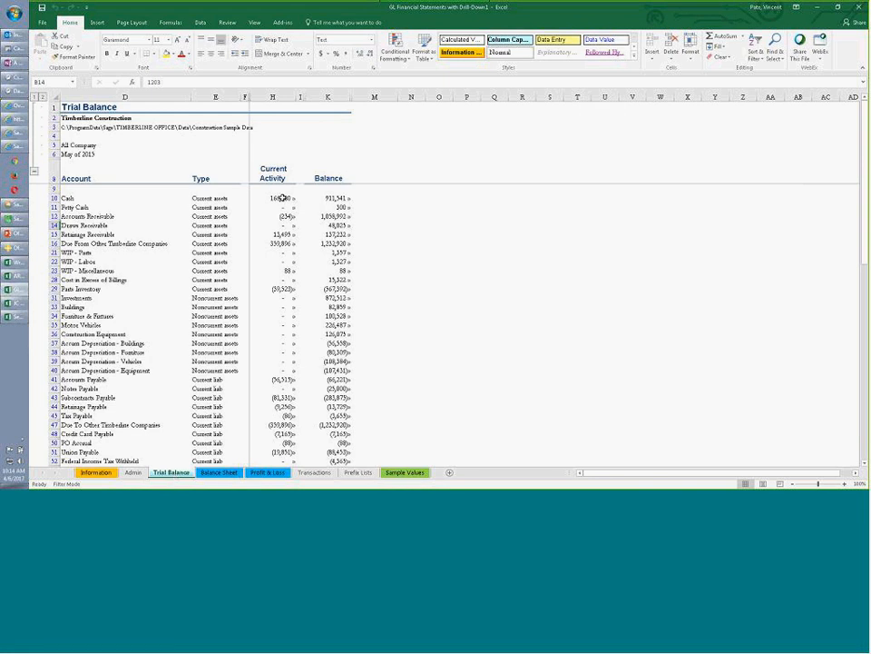
left_click(229, 474)
left_click(282, 475)
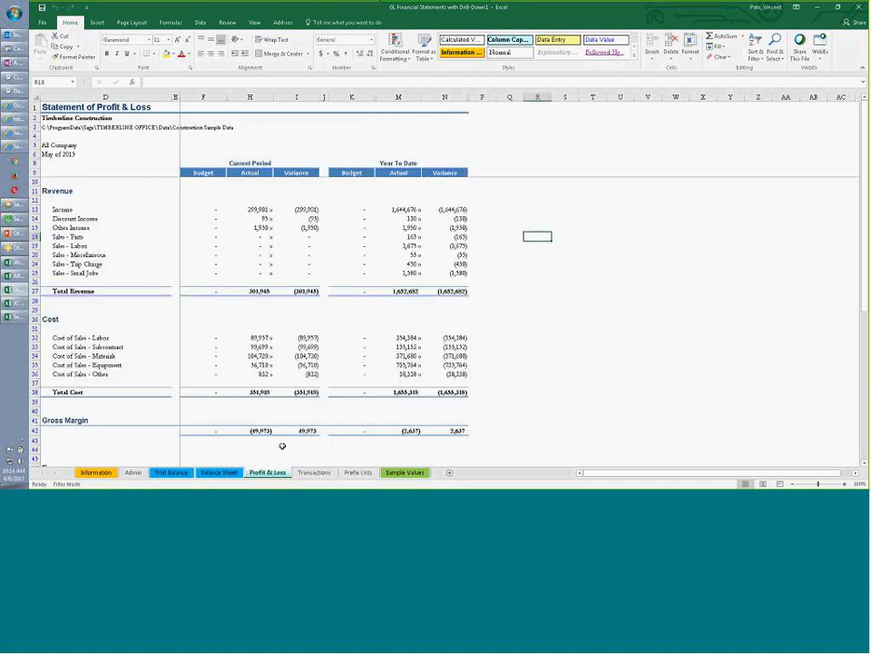
Drill down from the current-period actual Income amount on the Profit & Loss sheet to its GL transactions.
left_click(255, 210)
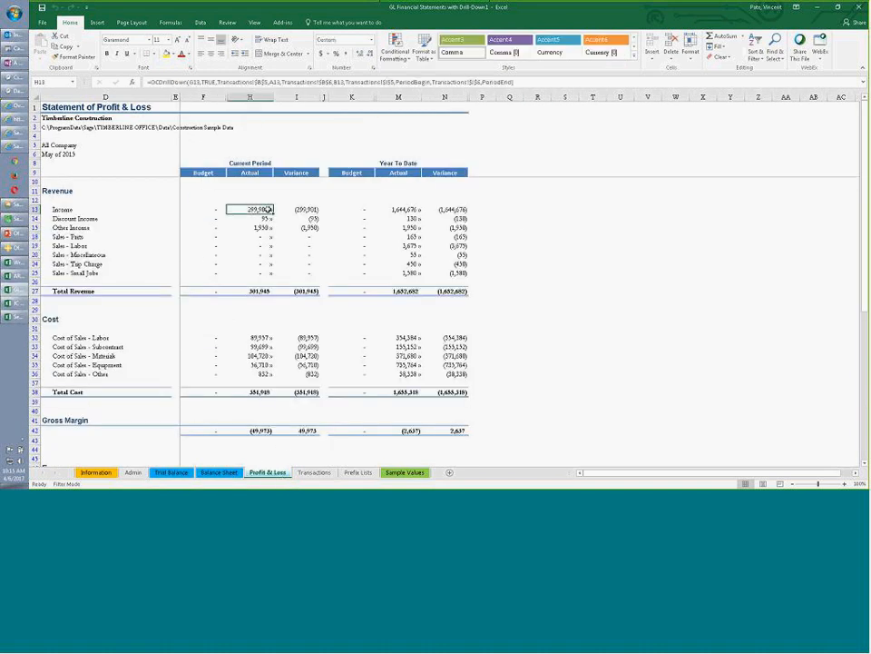
left_click(313, 473)
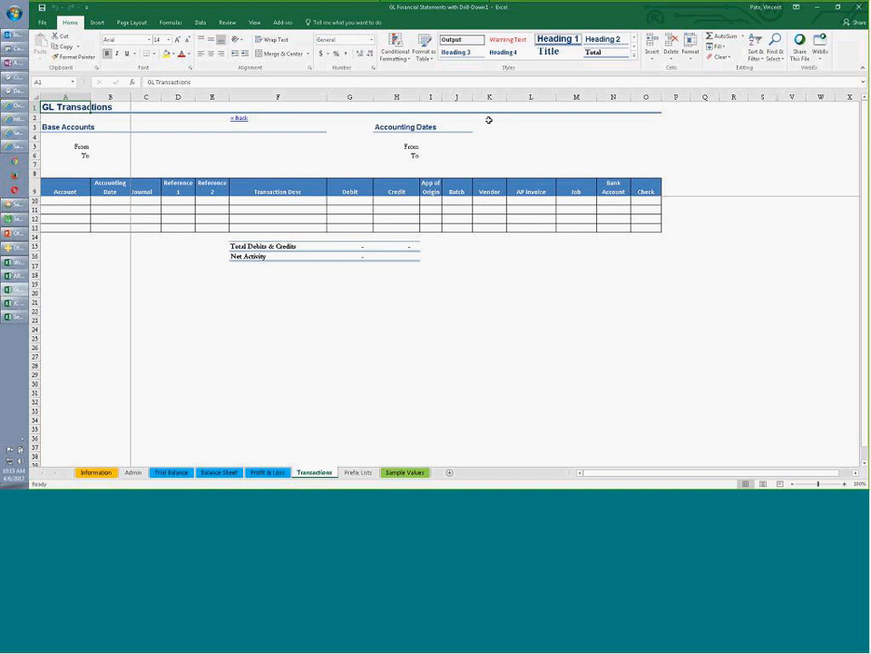
left_click(262, 472)
double_click(254, 209)
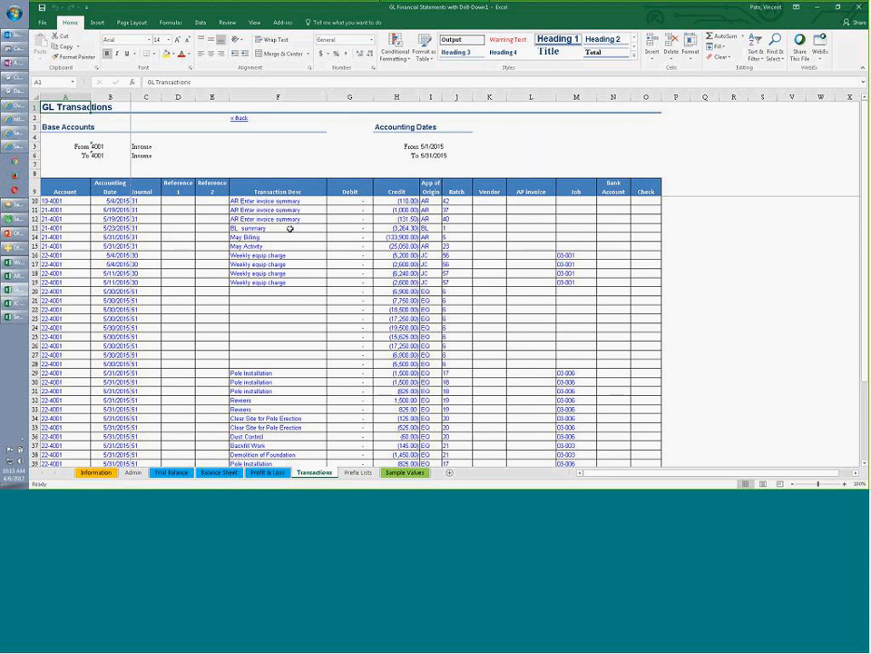
Bring up a blank workbook and enter the labels Year in A1 and Company in A2.
mouse_move(15, 288)
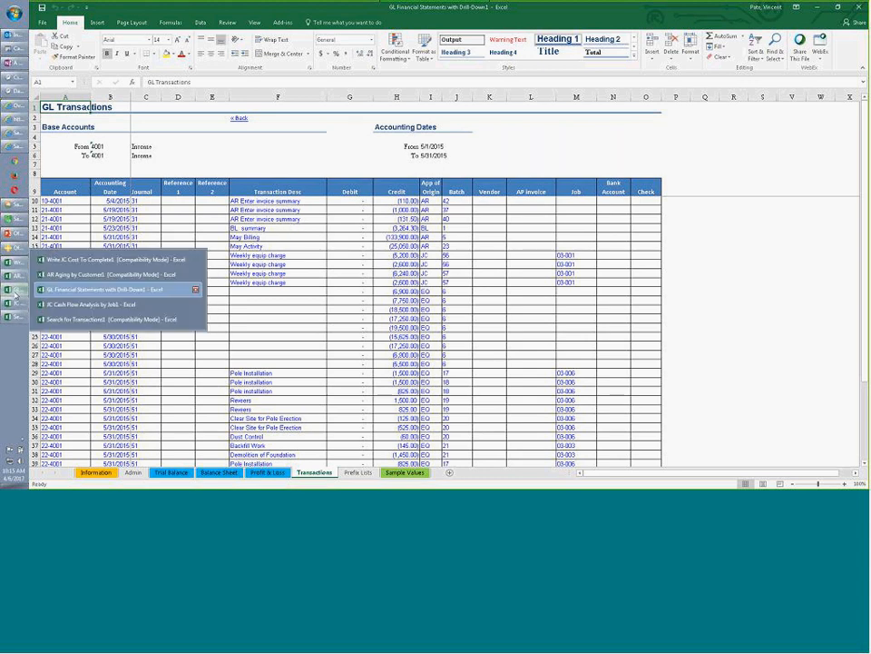
left_click(65, 266)
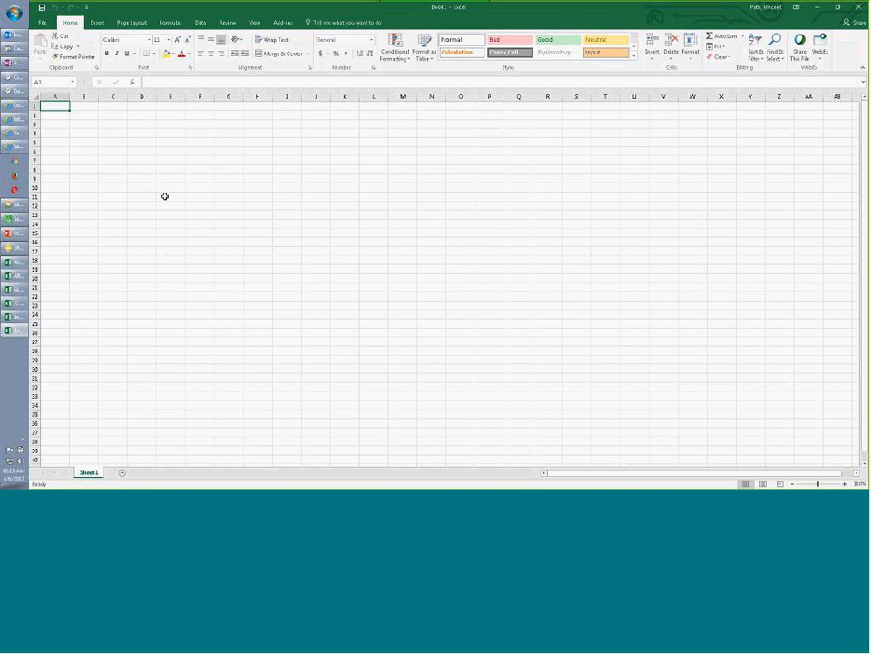
type("Year")
type("Compan")
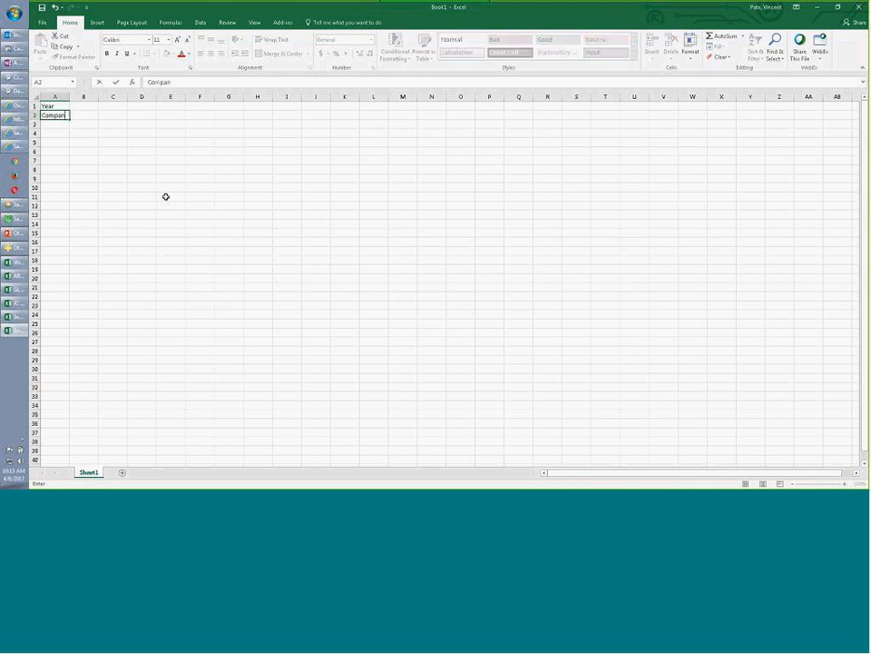
type("y")
key("Return")
Make the Year and Company labels in A1:A2 bold.
key("Right")
key("Up")
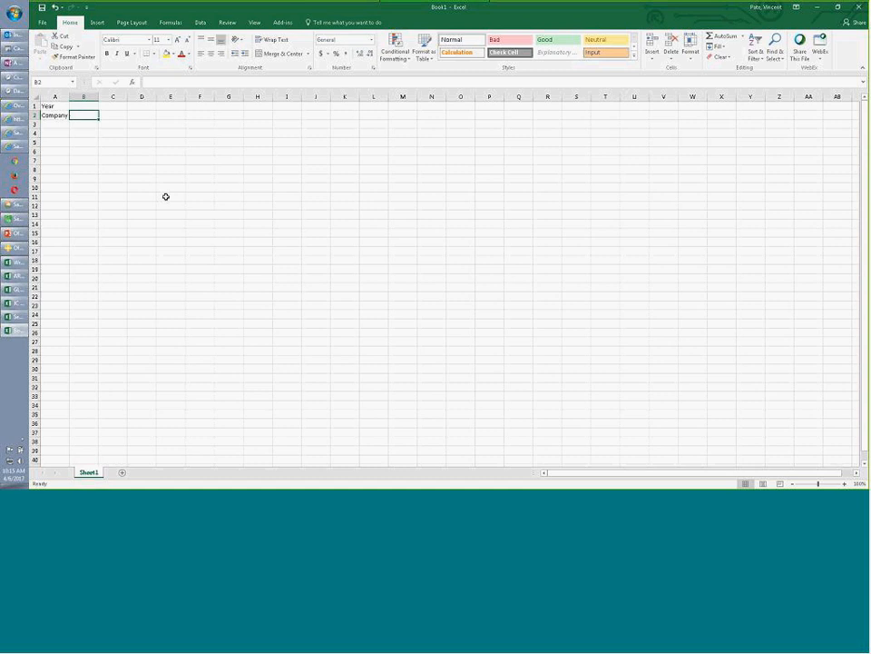
key("Up")
key("Left")
key("shift+Down")
key("ctrl+b")
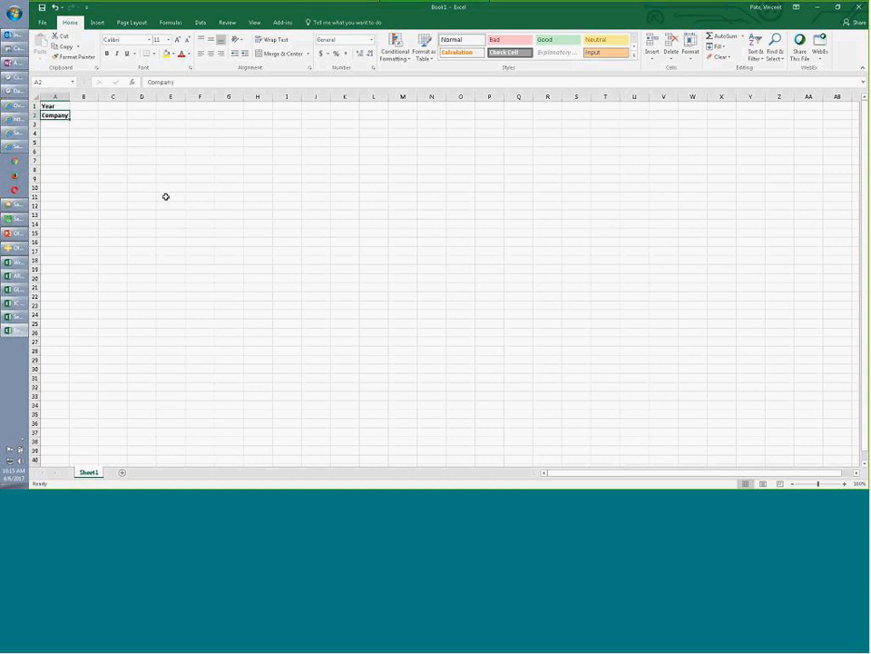
Enter 2015 as the year in B1 and 10 as the company in B2.
key("Right")
type("2015")
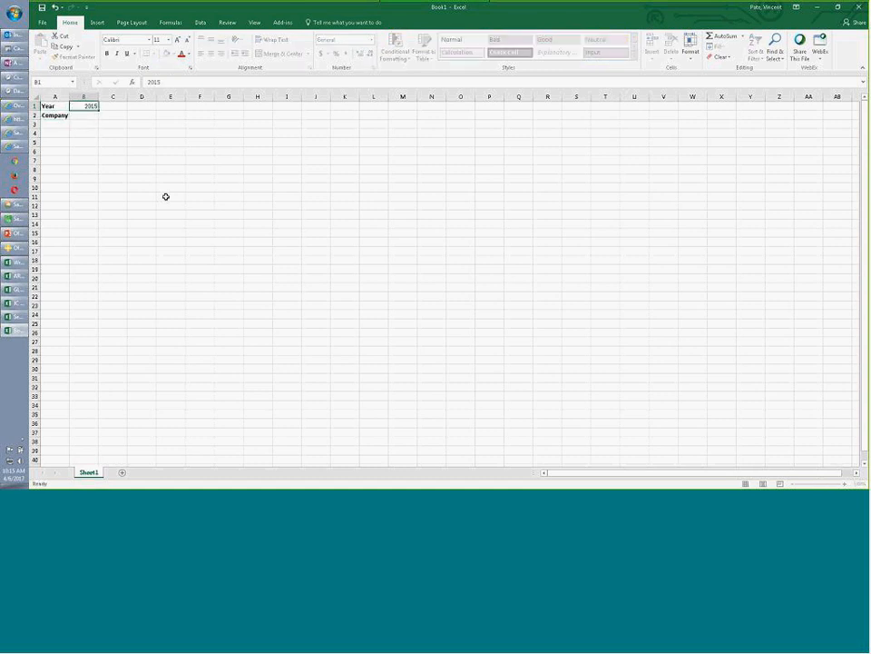
key("Return")
type("10")
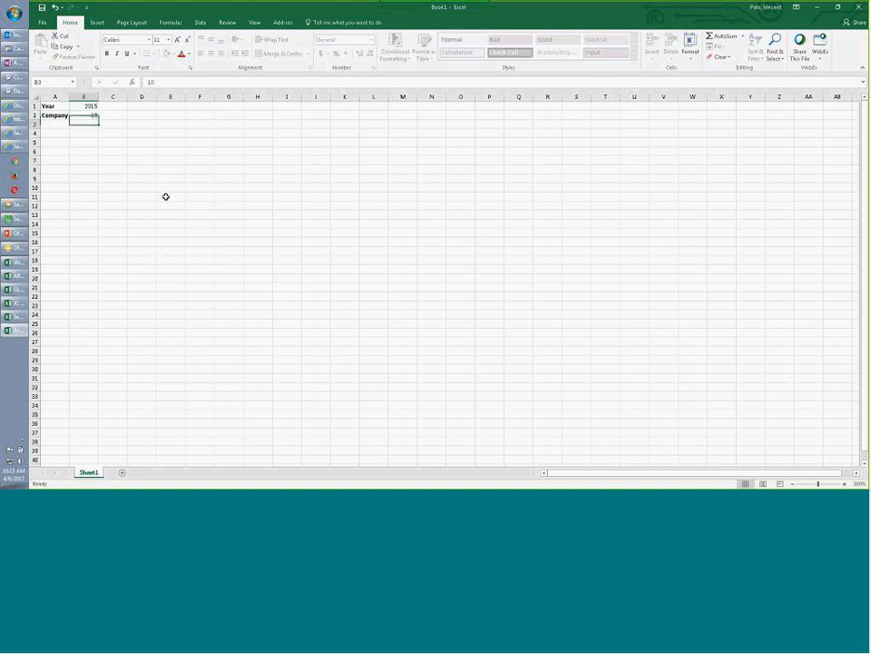
key("Return")
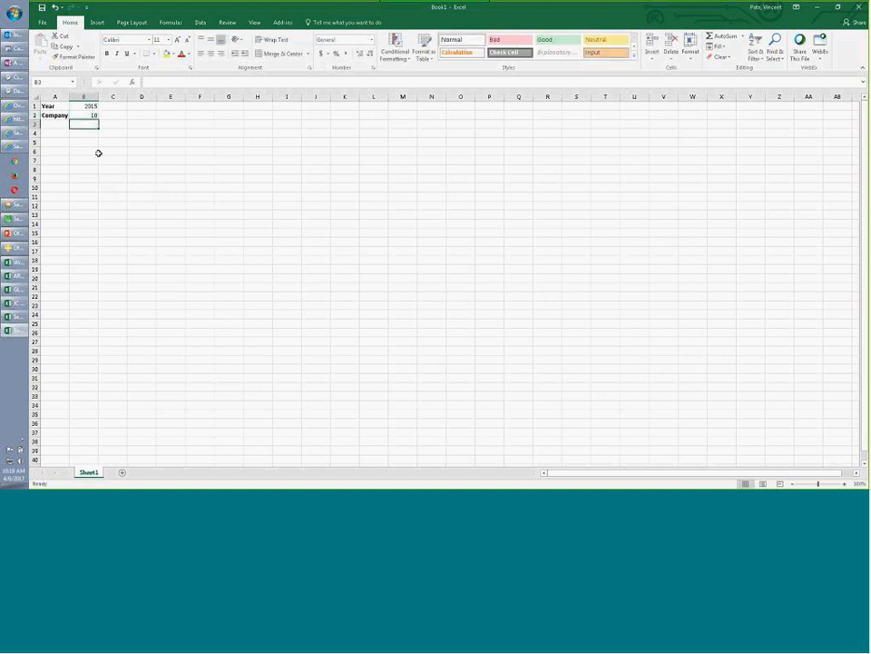
left_click(87, 113)
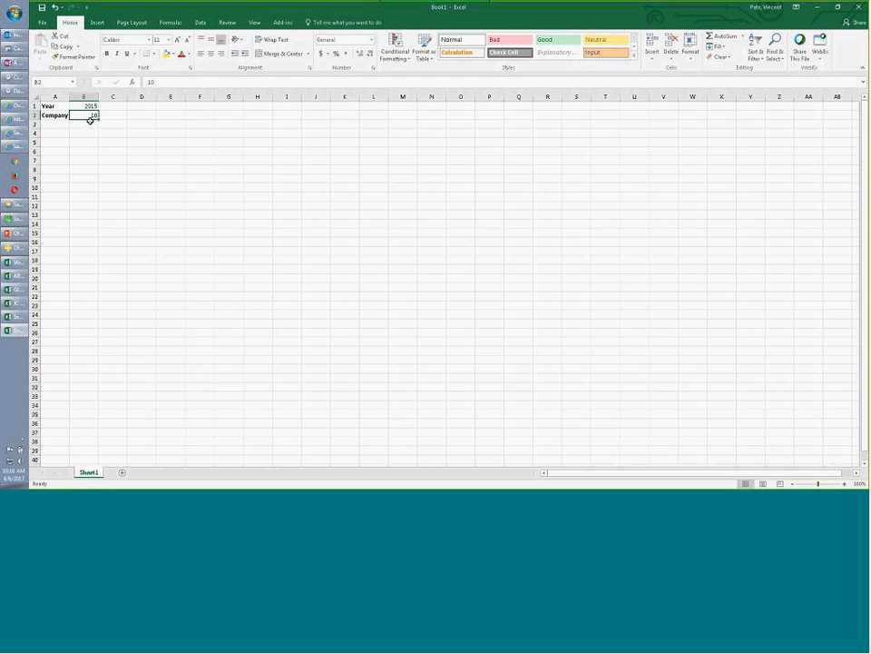
Start an Office Connector lookup in cell A3, connected to the Timberline Construction company data.
left_click(55, 124)
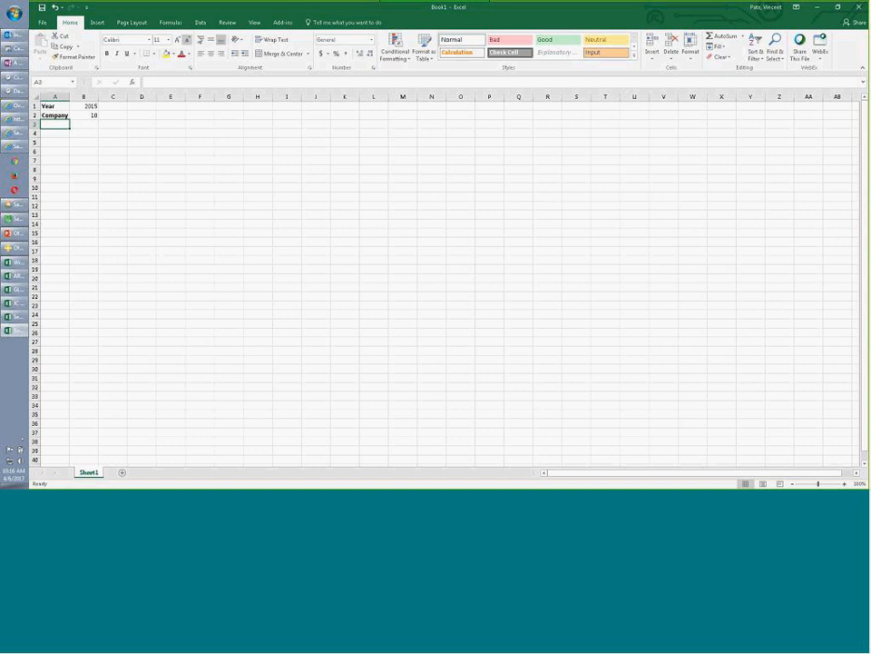
left_click(275, 22)
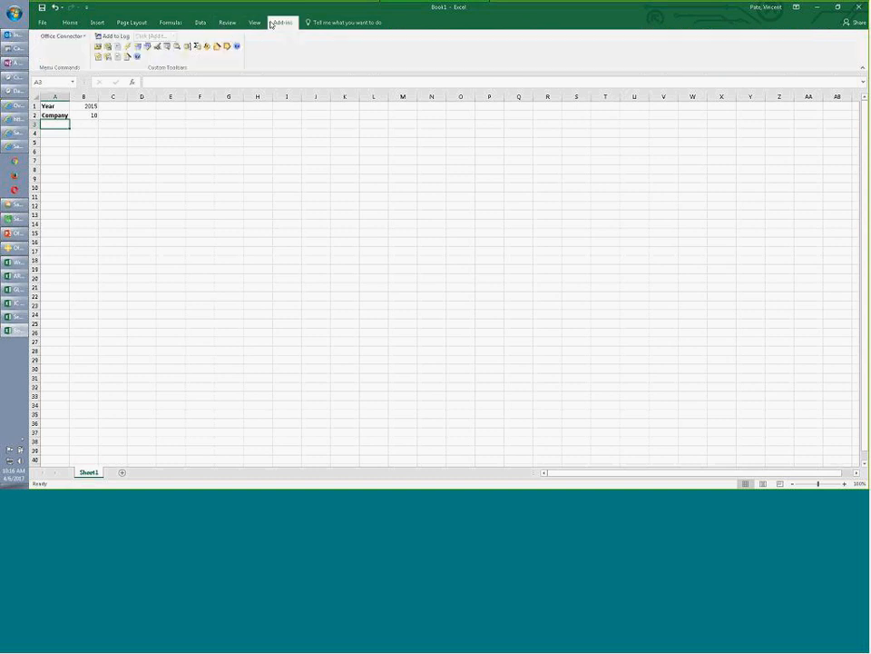
left_click(168, 50)
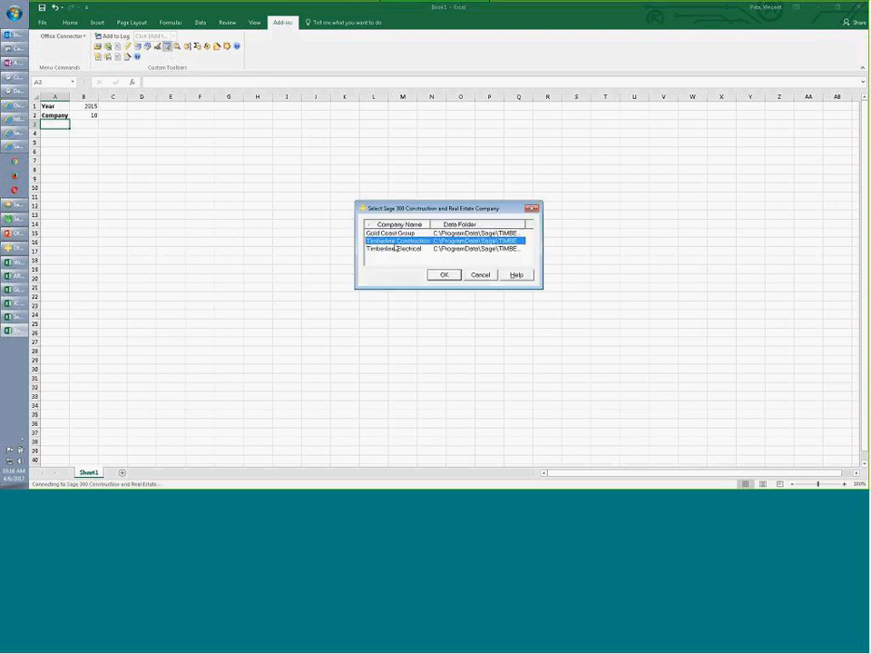
left_click(444, 274)
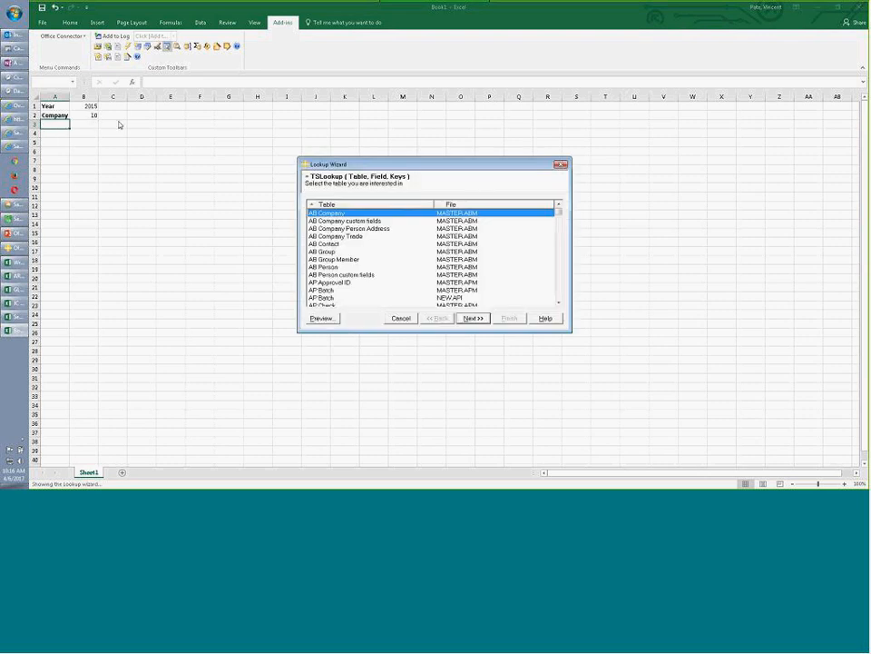
Choose the GL Company (1) table for the lookup, previewing its rows before continuing to the key fields.
left_click(361, 260)
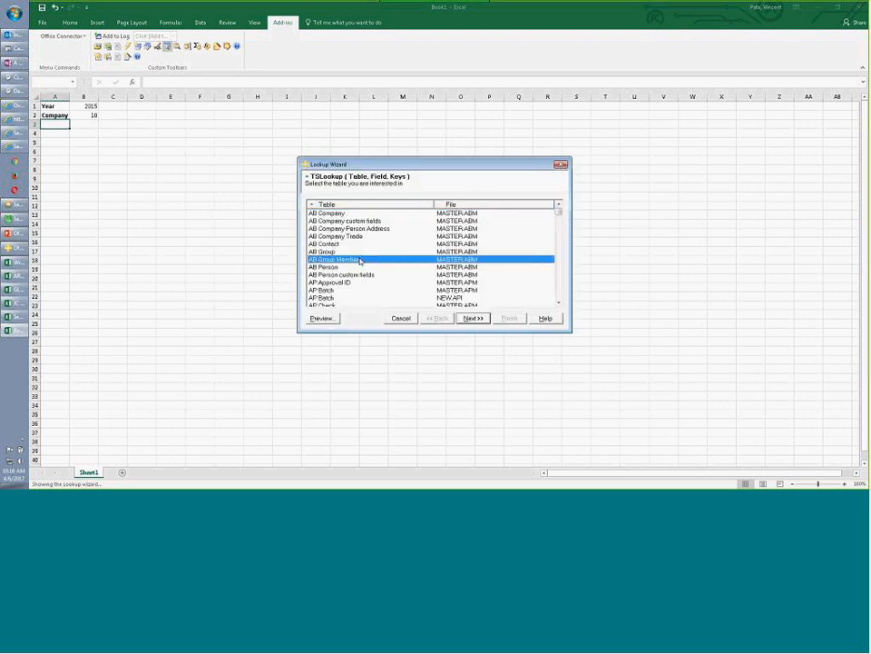
key("g")
scroll(354, 262, "down", 3)
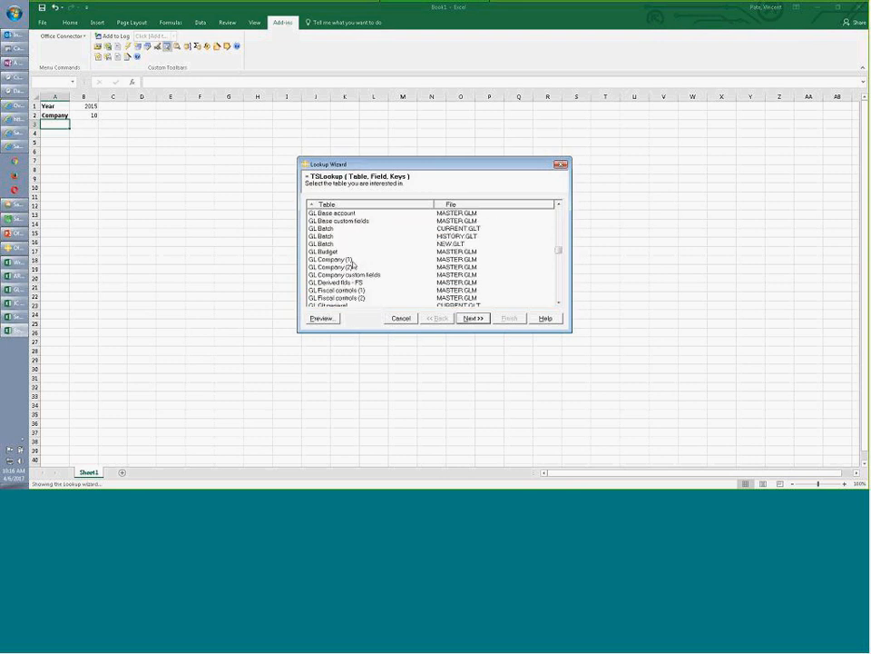
left_click(350, 237)
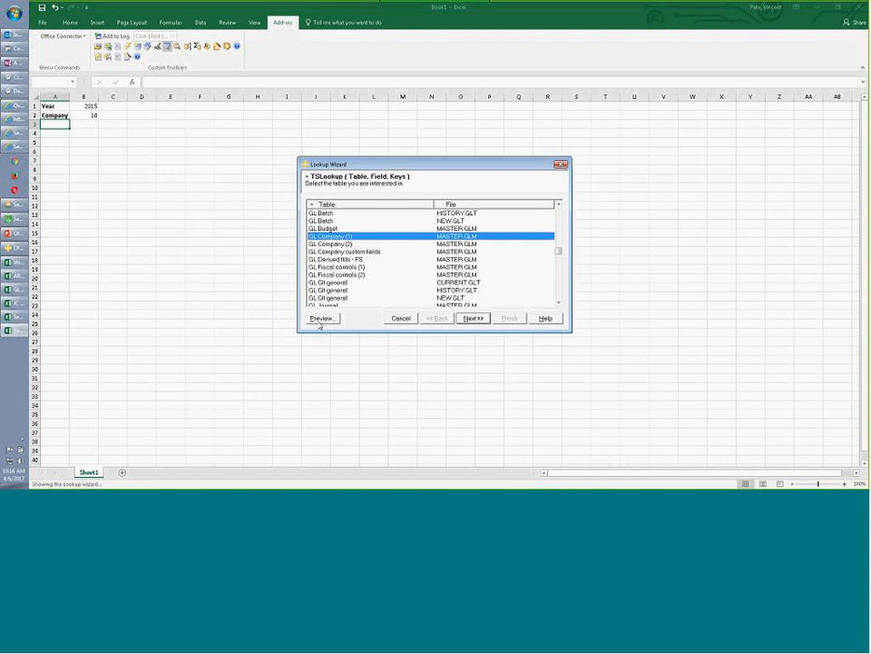
left_click(319, 319)
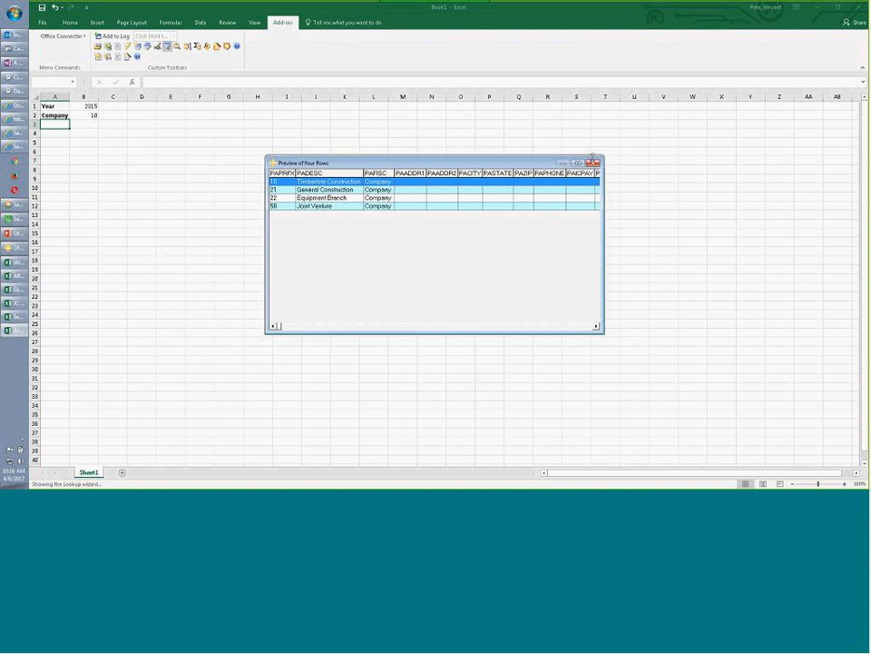
left_click(594, 163)
left_click(473, 318)
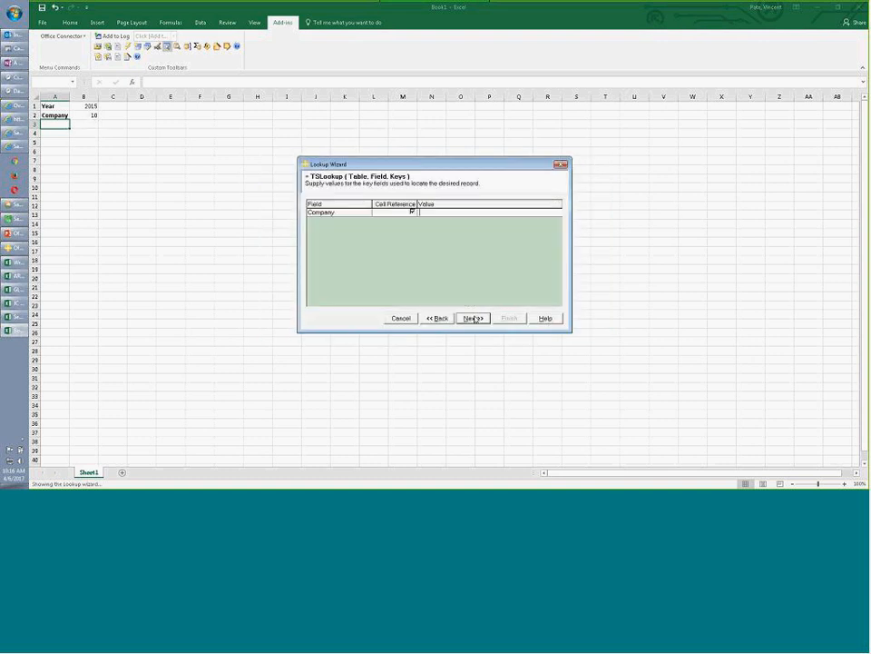
Supply cell reference B2 as the Company key of the lookup.
left_click(433, 212)
type("b2")
left_click(471, 317)
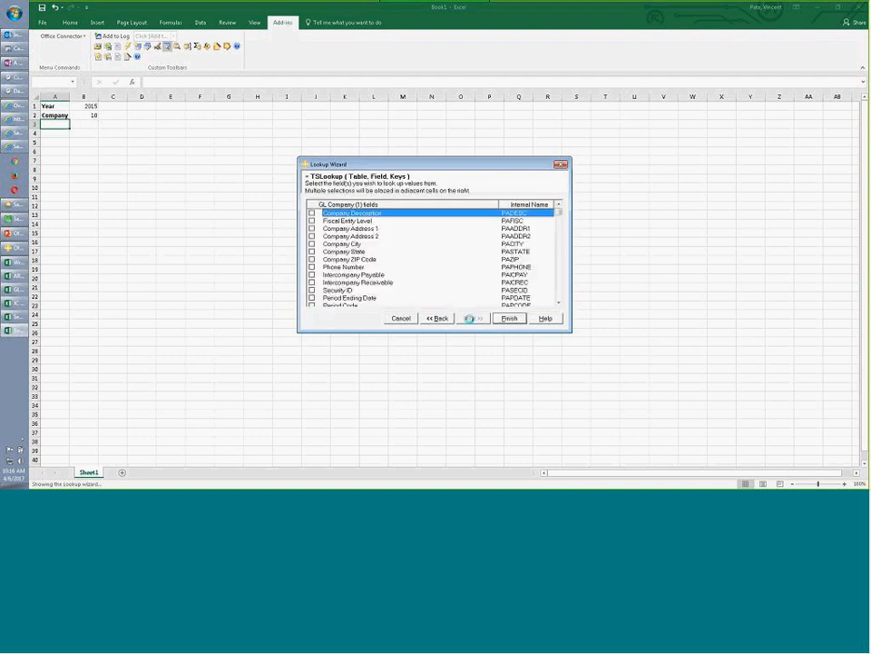
Insert the Company Description field into A3 and colour its text red.
left_click(312, 212)
left_click(509, 319)
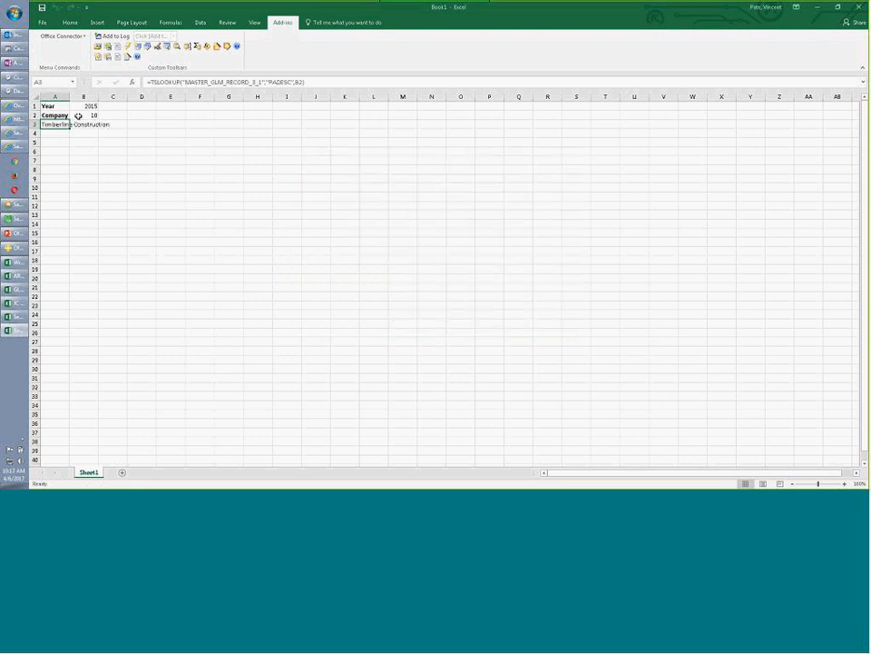
left_click(60, 23)
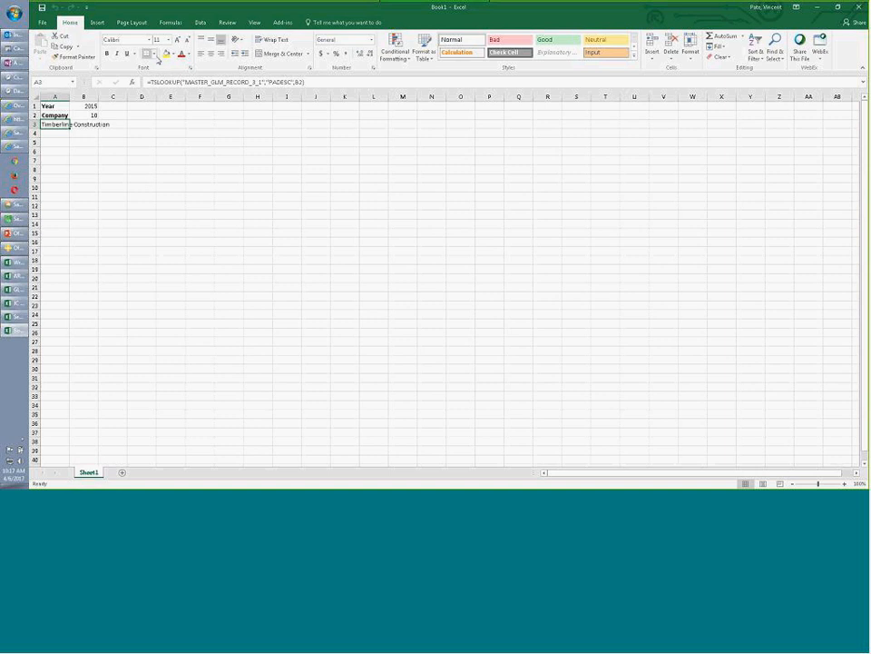
left_click(136, 127)
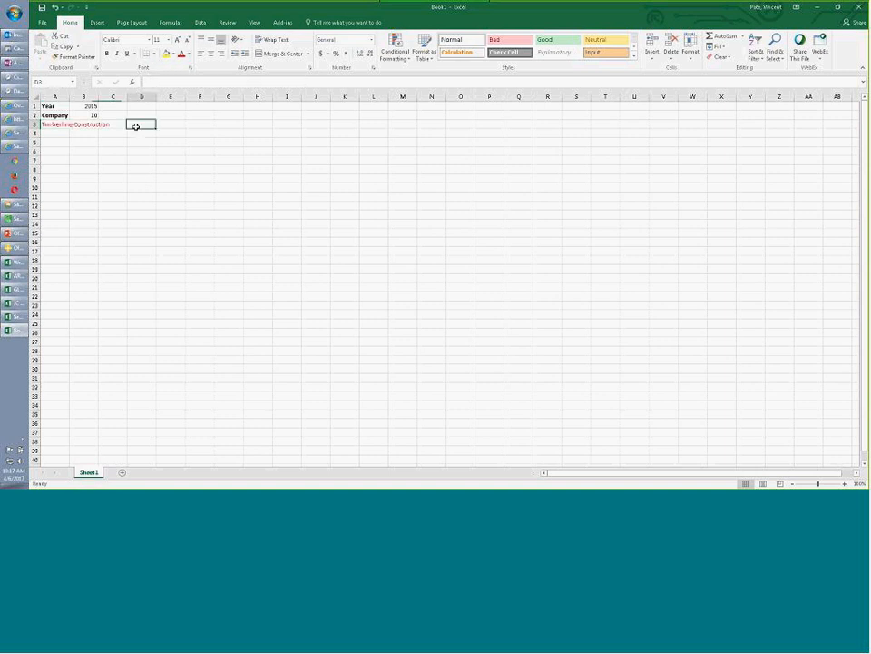
Start an Office Connector query in cell A5 and choose the GL Base account table.
left_click(49, 143)
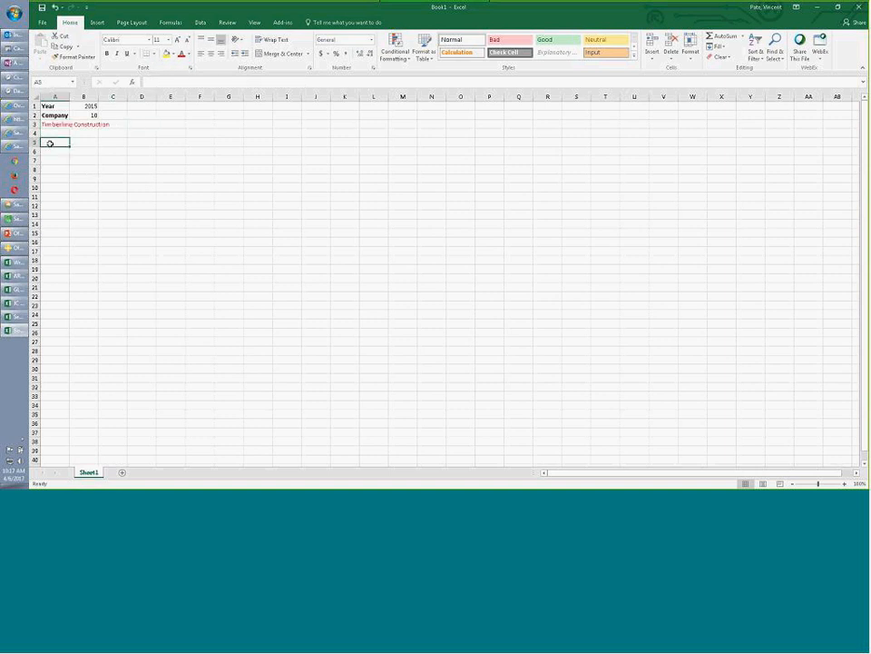
left_click(281, 23)
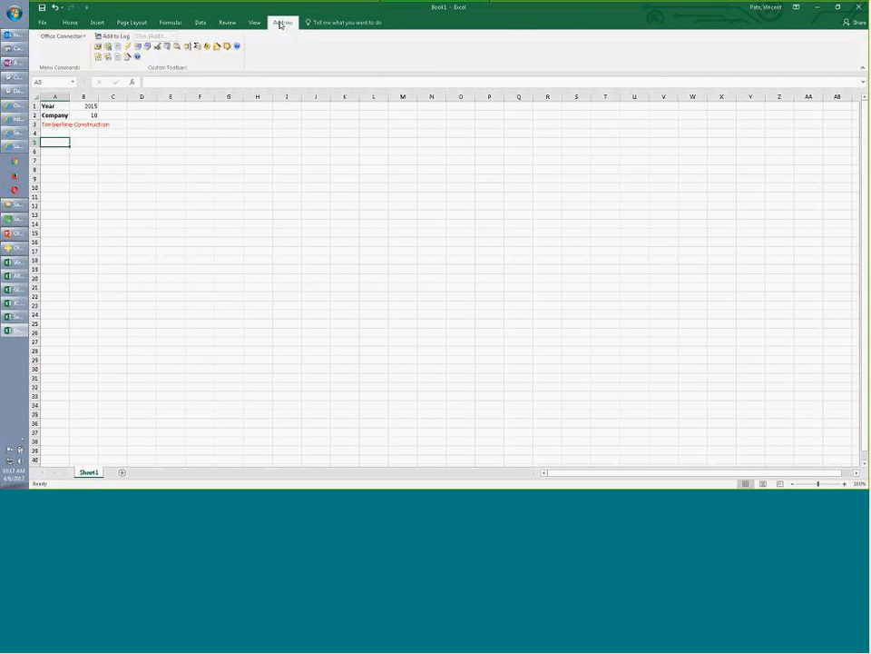
left_click(100, 36)
left_click(364, 268)
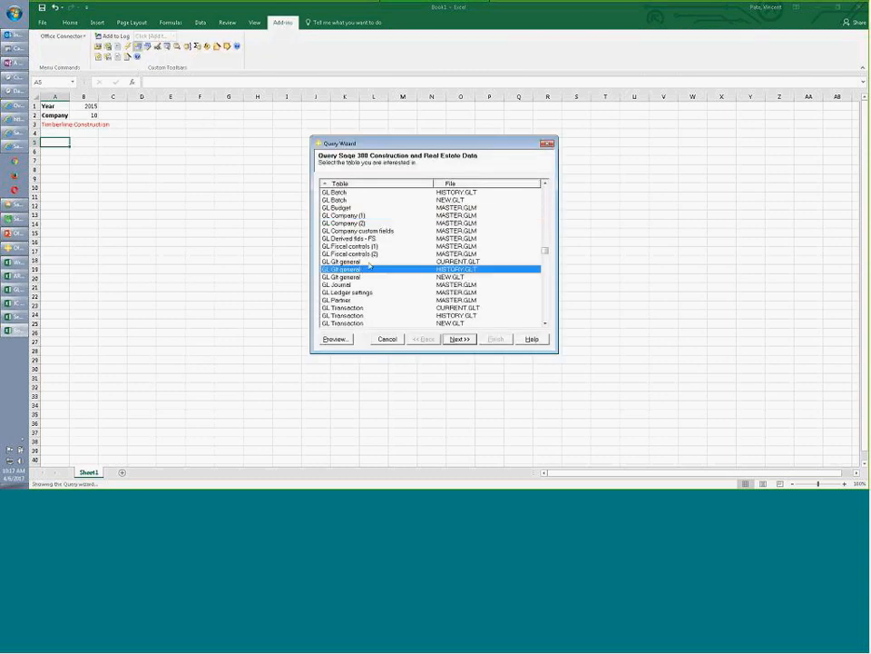
scroll(370, 263, "up", 2)
left_click(359, 217)
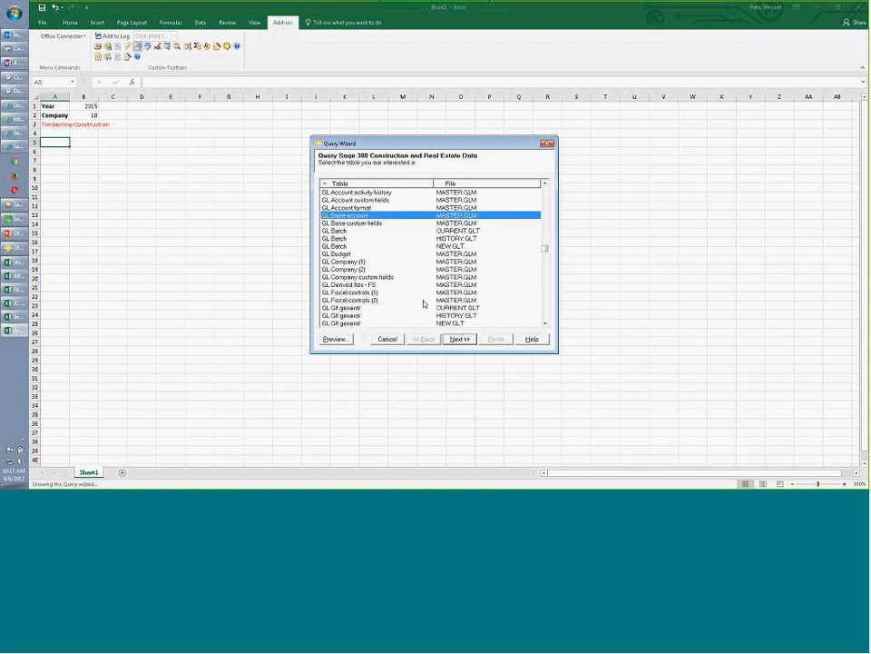
Include the Base Account and Base Account Title fields and insert the query as a refreshable table with field names.
left_click(455, 341)
key("space")
key("Down")
key("space")
left_click(455, 340)
left_click(458, 340)
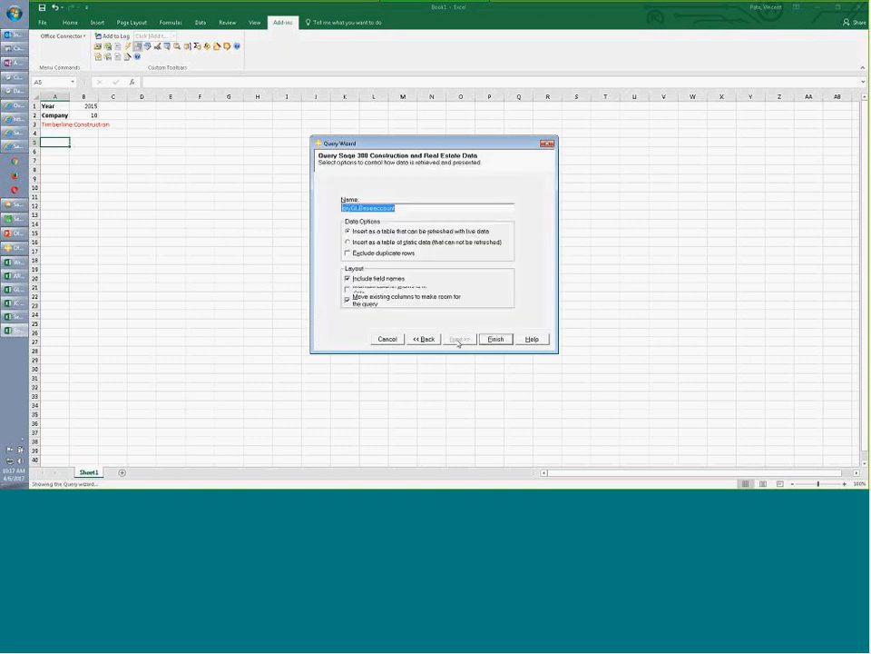
left_click(492, 340)
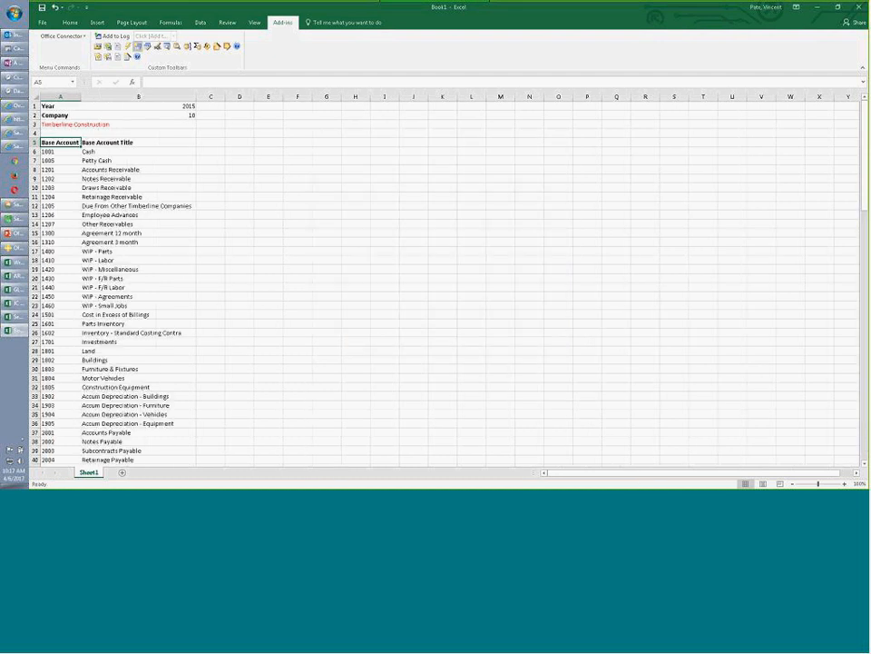
Fill the Base Account and Base Account Title header cells A5:B5 with light orange.
left_click_drag(141, 141, 42, 141)
left_click(42, 22)
left_click(68, 25)
left_click(173, 54)
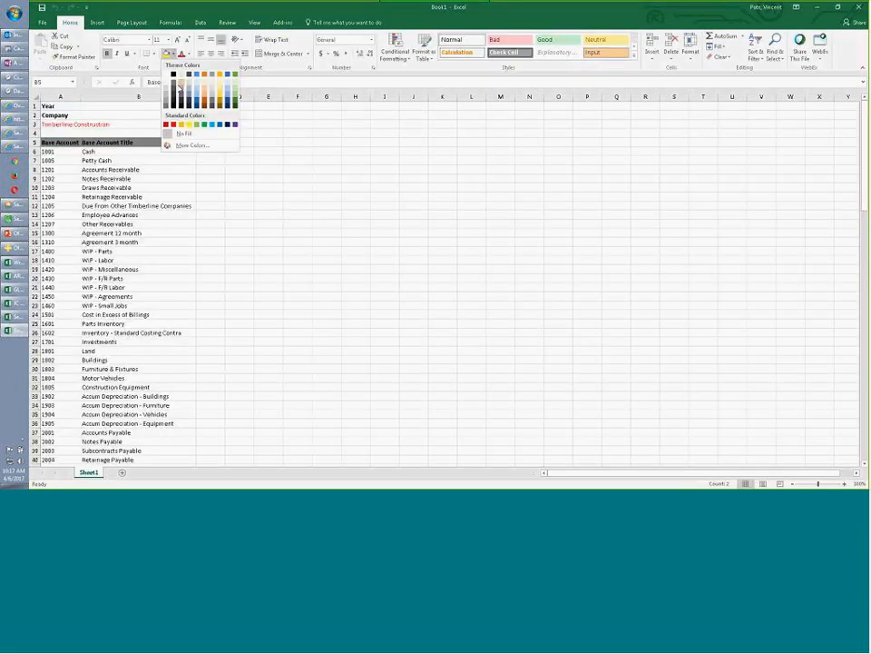
left_click(204, 86)
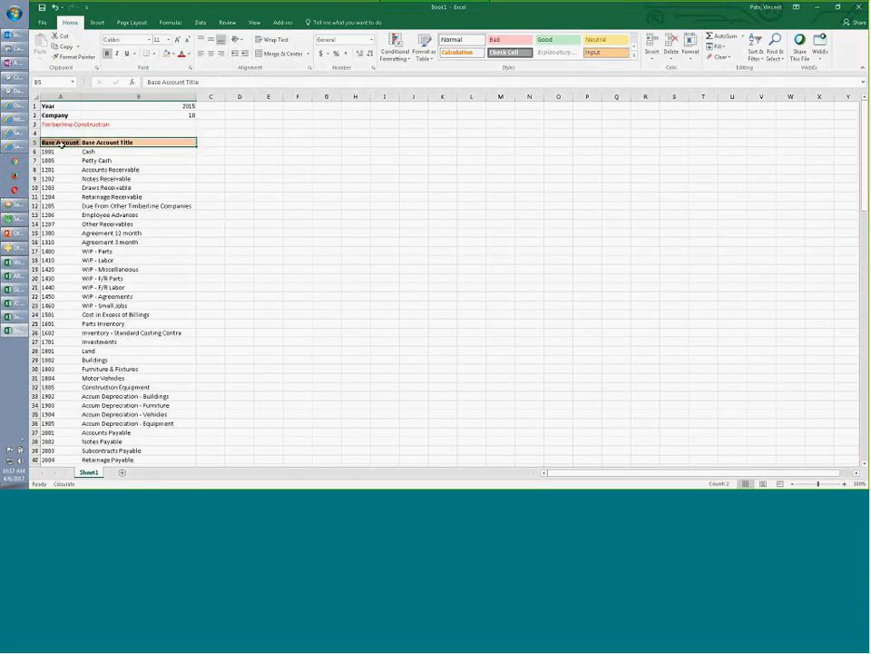
Shade all base account rows in columns A and B beneath the headers with a paler orange.
left_click_drag(49, 151, 101, 151)
key("ctrl+shift+Down")
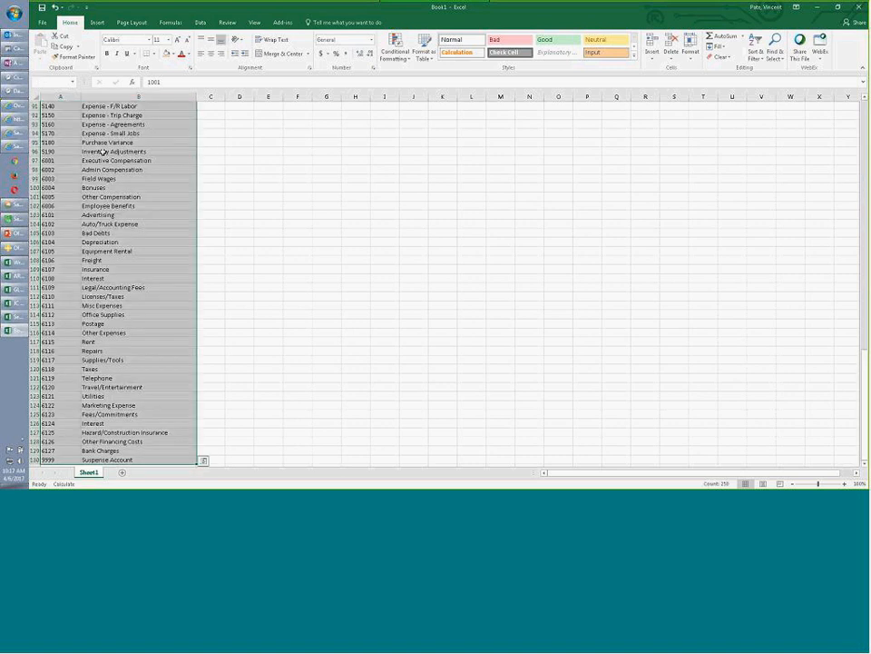
left_click(175, 55)
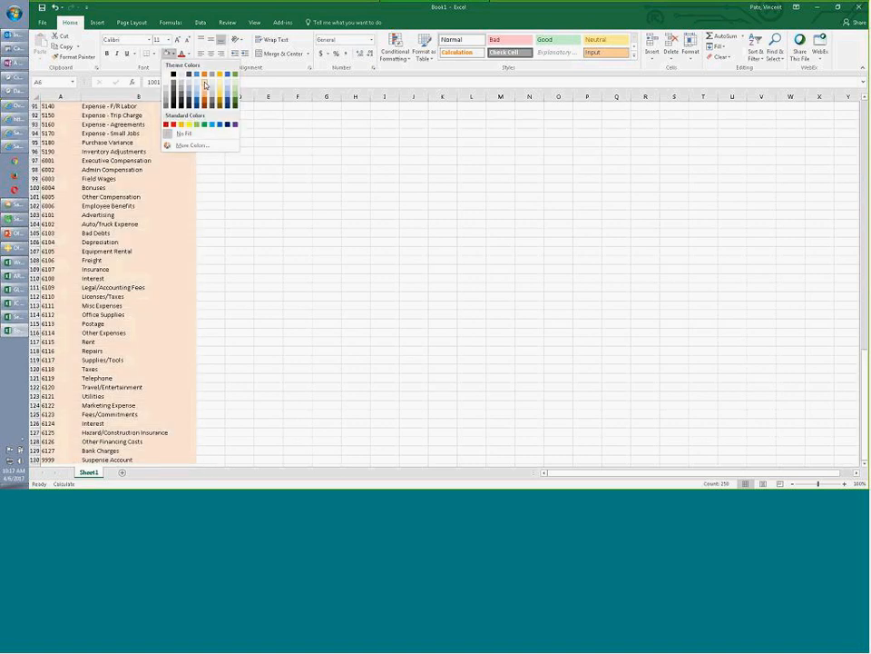
left_click(205, 86)
scroll(232, 162, "up", 20)
left_click(233, 173)
Enter the period numbers 1 through 10 as column headings in C5:L5.
left_click(208, 139)
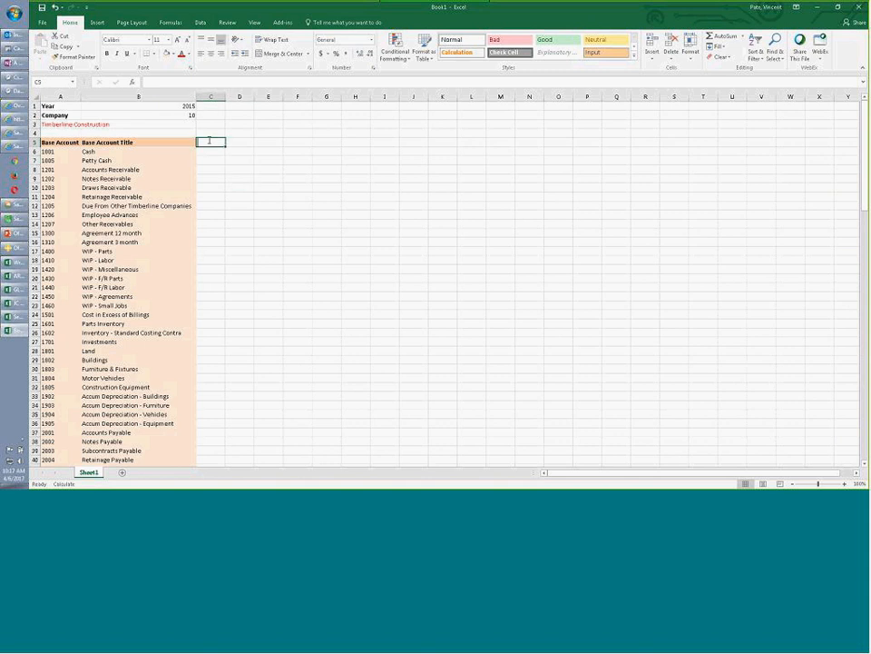
type("1")
key("Tab")
type("2")
key("Tab")
type("3")
key("Tab")
type("4\t5\t6\t7\t8")
key("Tab")
type("9")
key("Tab")
type("10")
key("Return")
Make the period headings in C5:L5 bold and fill them with light green.
left_click_drag(208, 140, 482, 144)
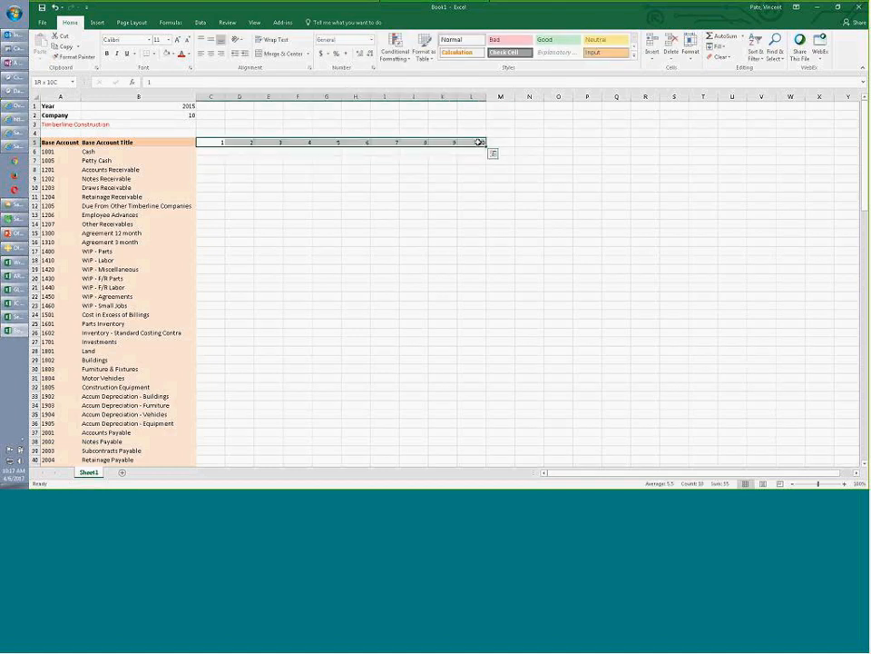
left_click(357, 176)
left_click_drag(211, 142, 479, 141)
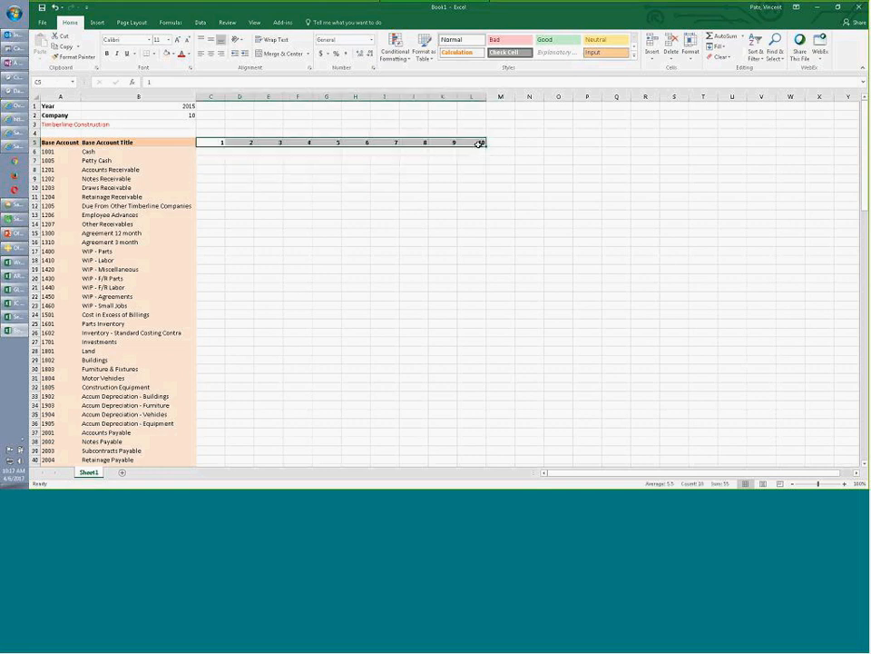
left_click(173, 54)
left_click(232, 87)
left_click(267, 178)
Open the Office Connector function selector for cell C6 and choose the TSGLAmount function.
left_click(210, 152)
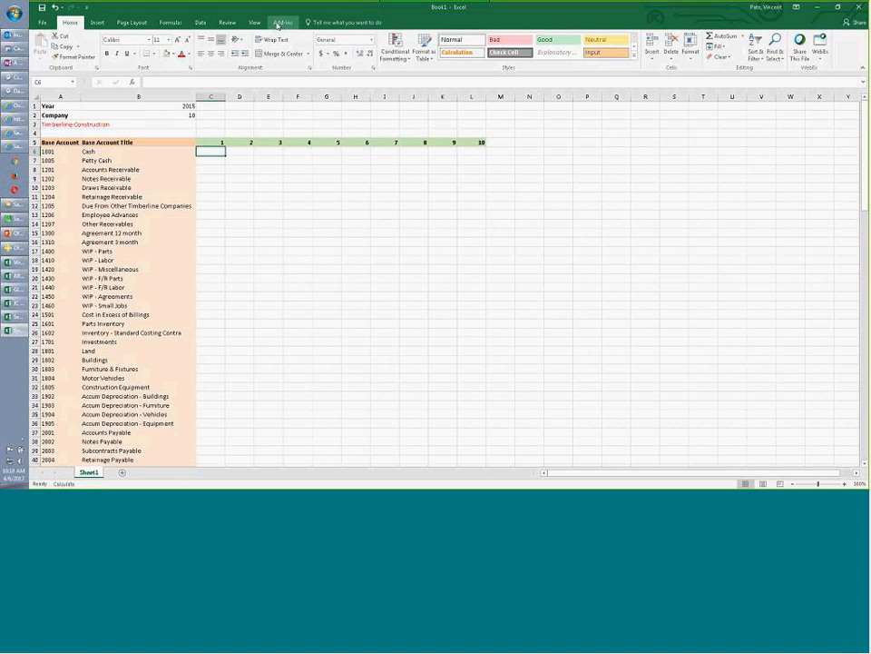
left_click(170, 111)
left_click(211, 141)
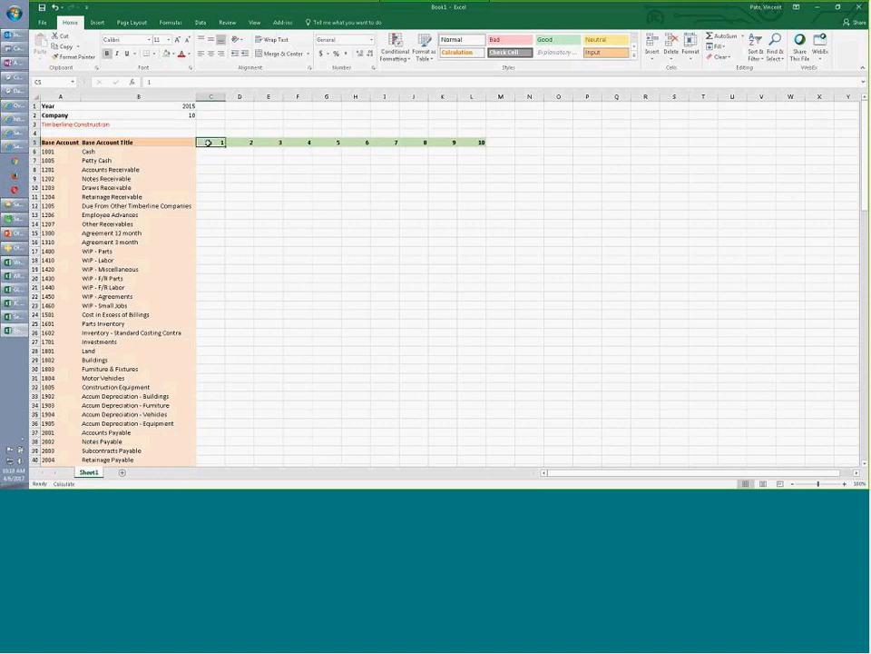
left_click(176, 114)
left_click(209, 151)
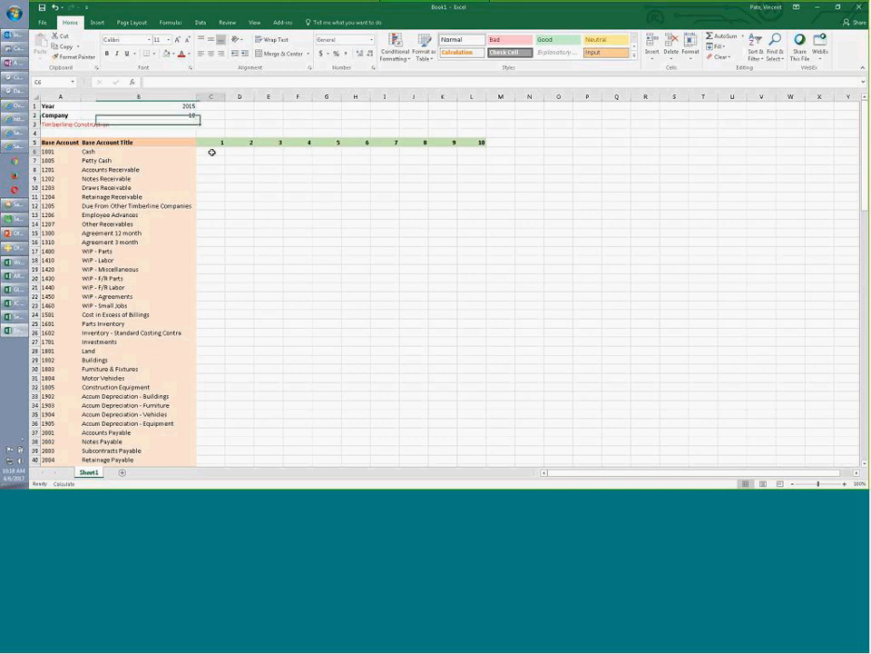
left_click(283, 21)
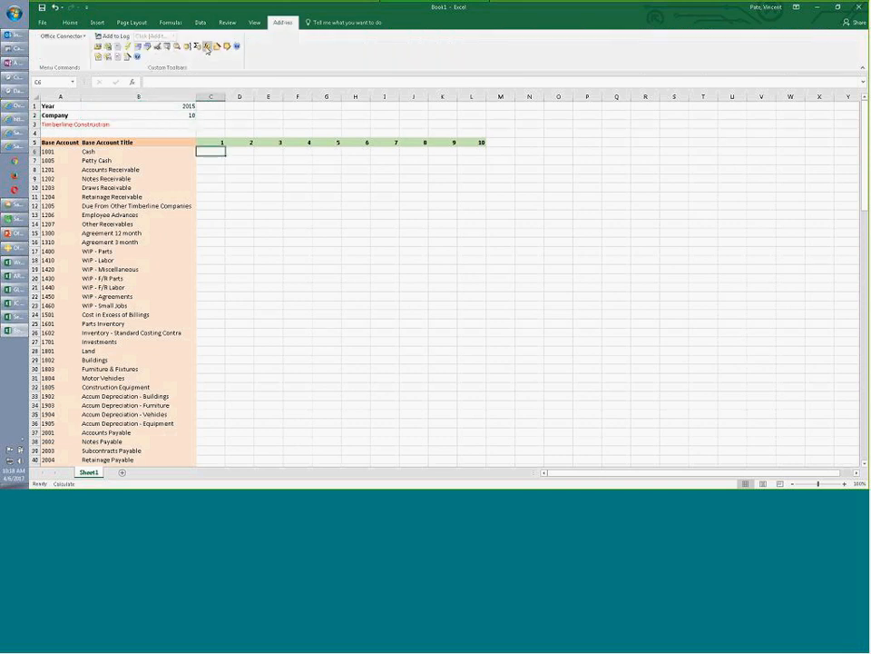
left_click(208, 46)
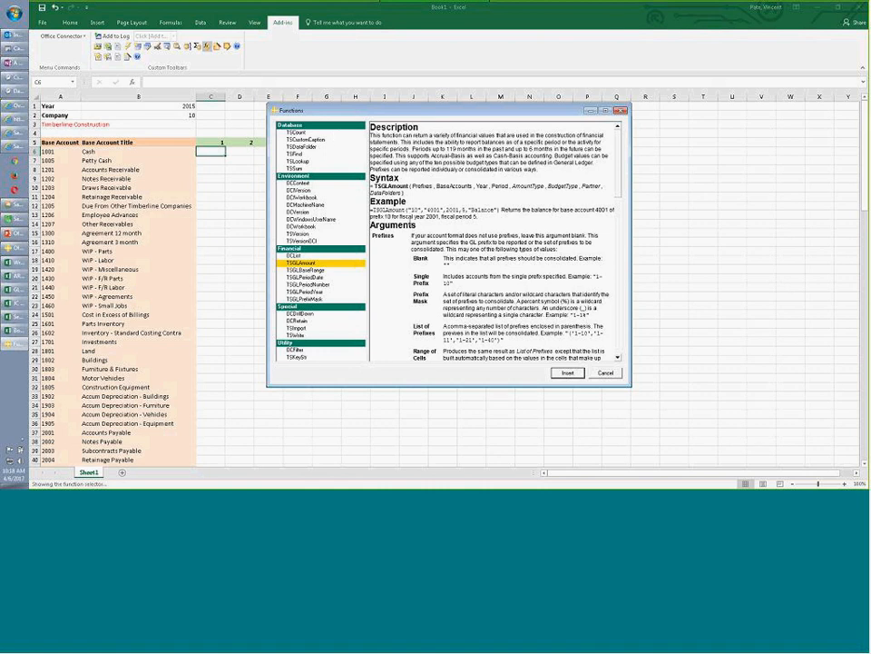
Copy the PeriodActivity amount type from the TSGLAmount description and insert the function into C6.
scroll(490, 241, "down", 5)
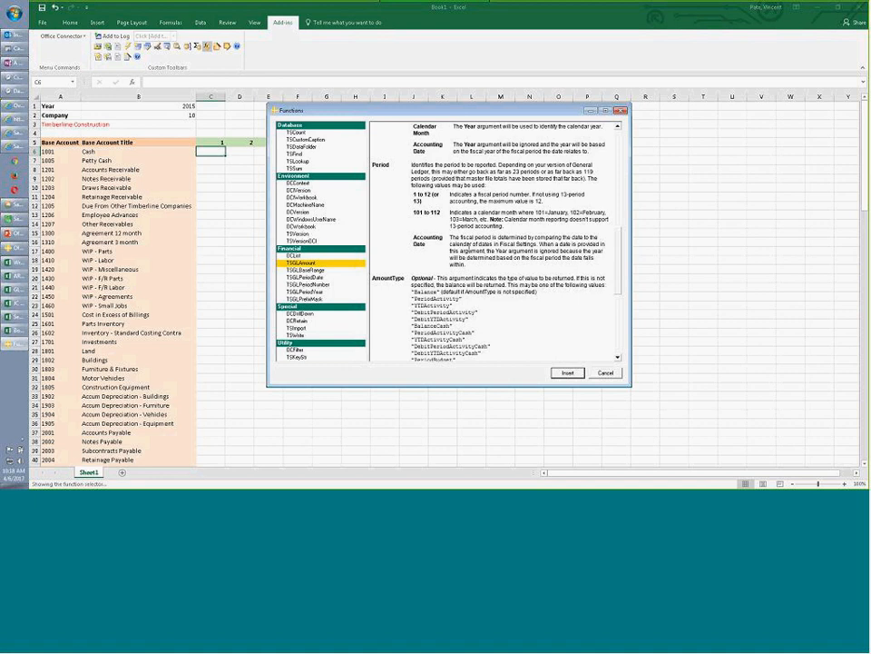
scroll(464, 251, "down", 3)
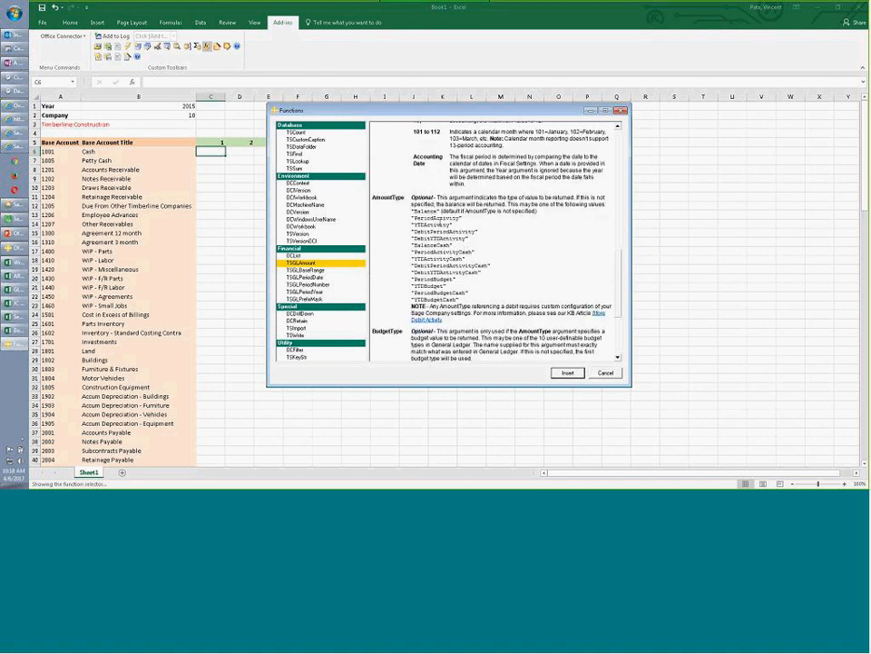
left_click_drag(462, 218, 419, 219)
left_click(459, 220)
key("Return")
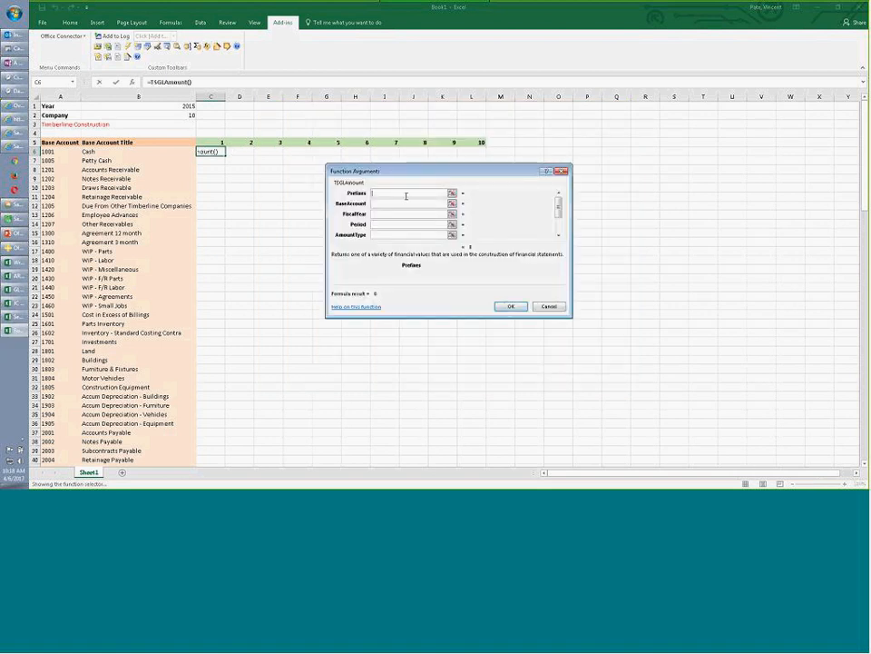
Set the Prefixes argument to $B$2 and the BaseAccount argument to $A6.
left_click(149, 117)
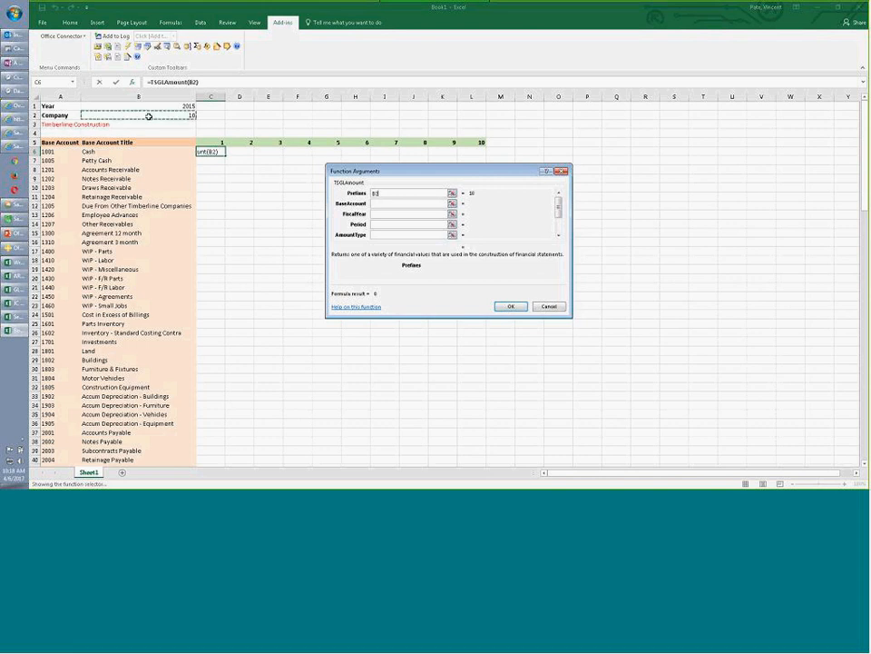
key("F4")
key("Tab")
left_click(62, 151)
key("F4")
key("F4")
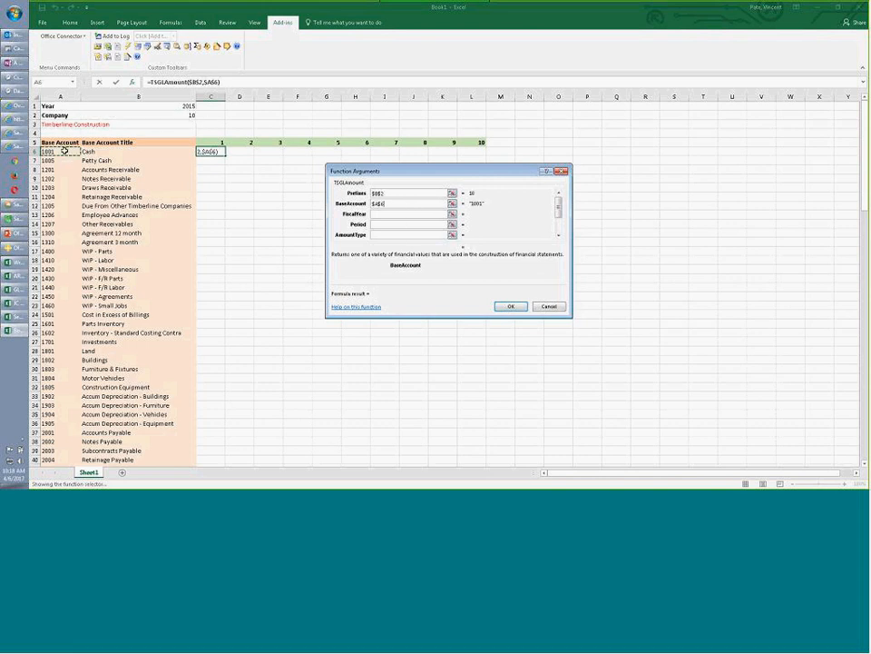
key("F4")
key("Tab")
Set FiscalYear to $B$1, Period to C$5 and AmountType to "PeriodActivity", and complete the formula.
left_click(215, 142)
key("F4")
left_click(188, 106)
key("F4")
key("Tab")
left_click(206, 142)
key("F4")
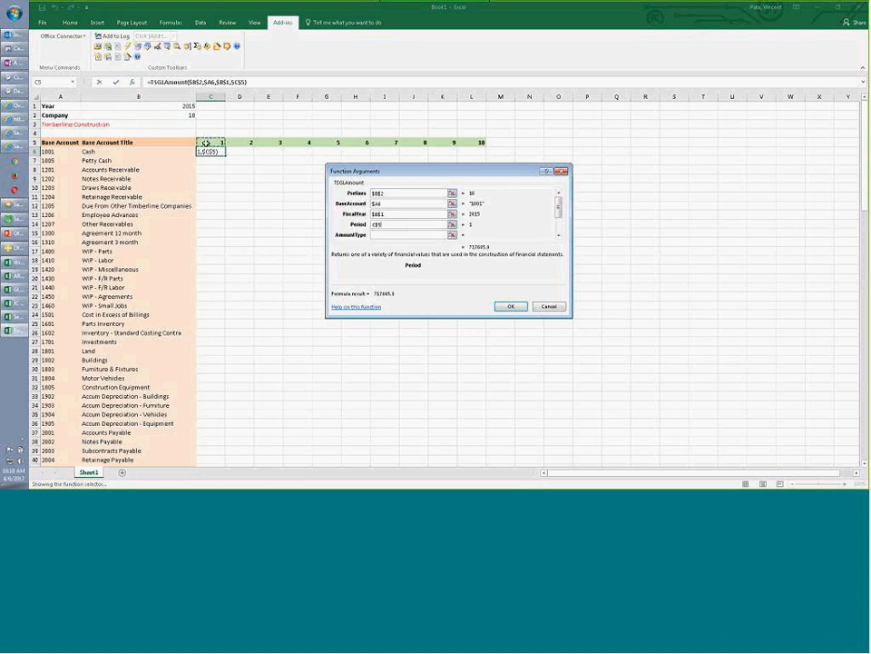
key("F4")
key("Tab")
type("PeriodActivity")
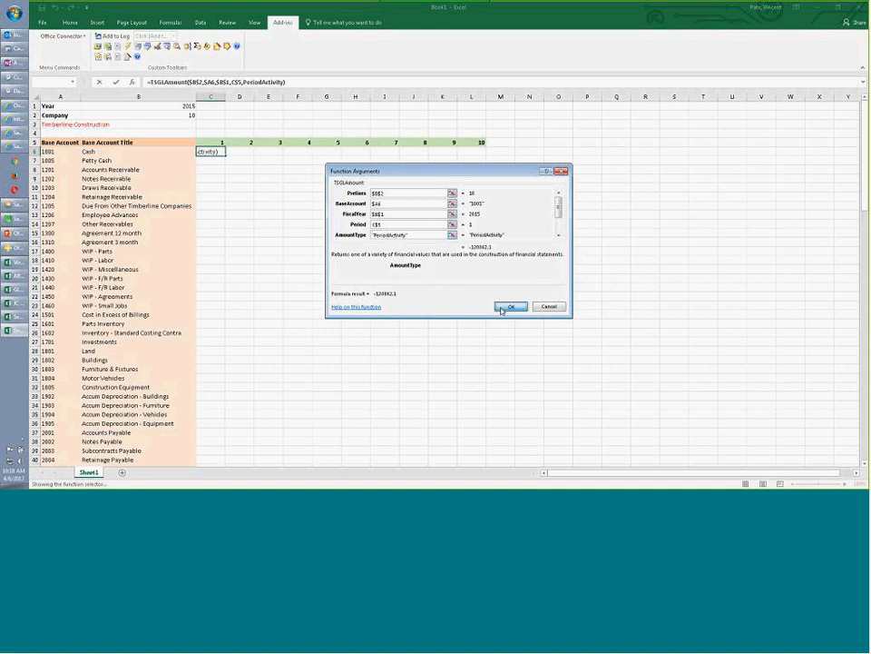
left_click(505, 306)
Apply the accounting number format to C6 and fill its formula across to column L and down all account rows.
left_click(70, 21)
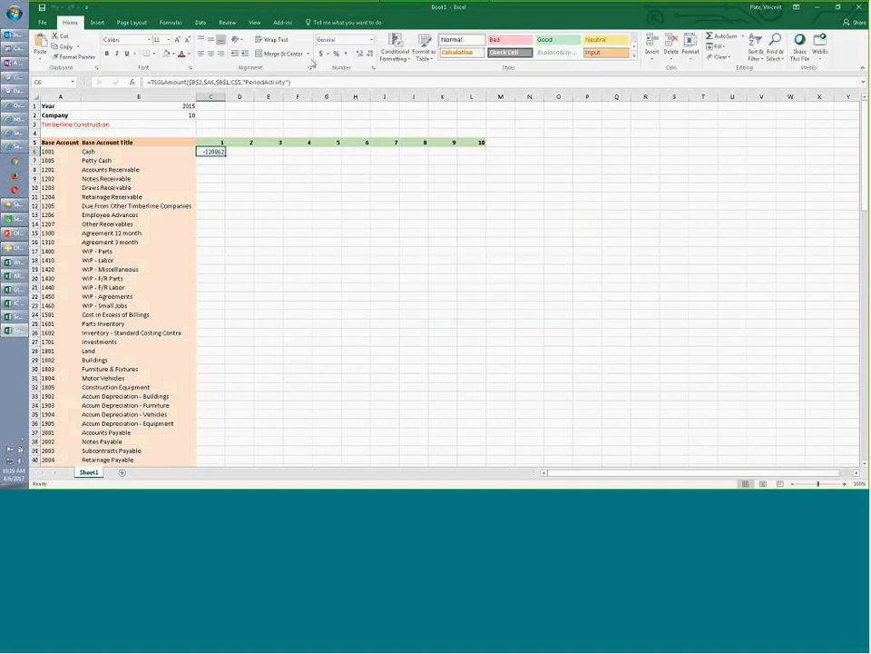
left_click(320, 54)
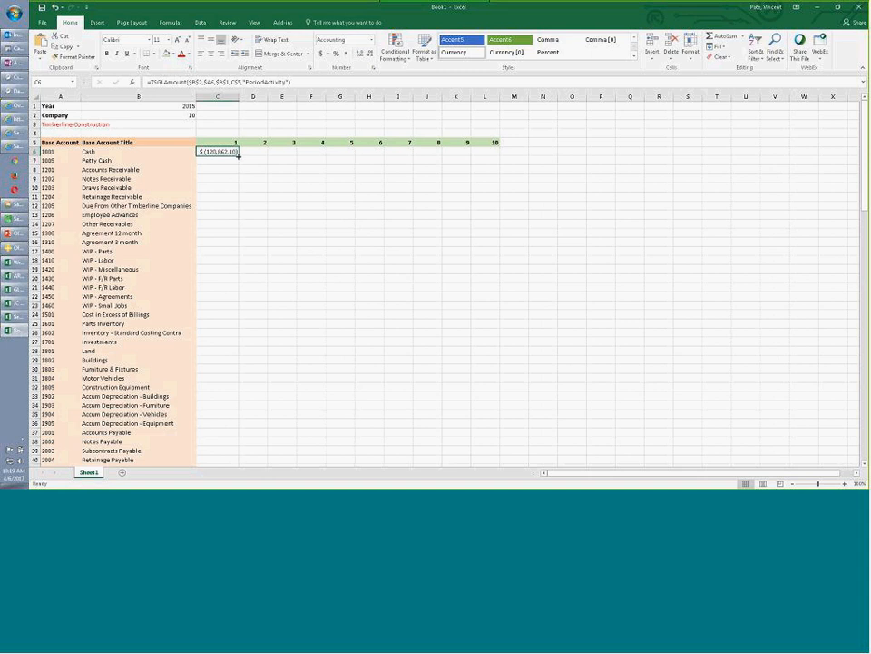
left_click_drag(239, 157, 500, 161)
double_click(500, 157)
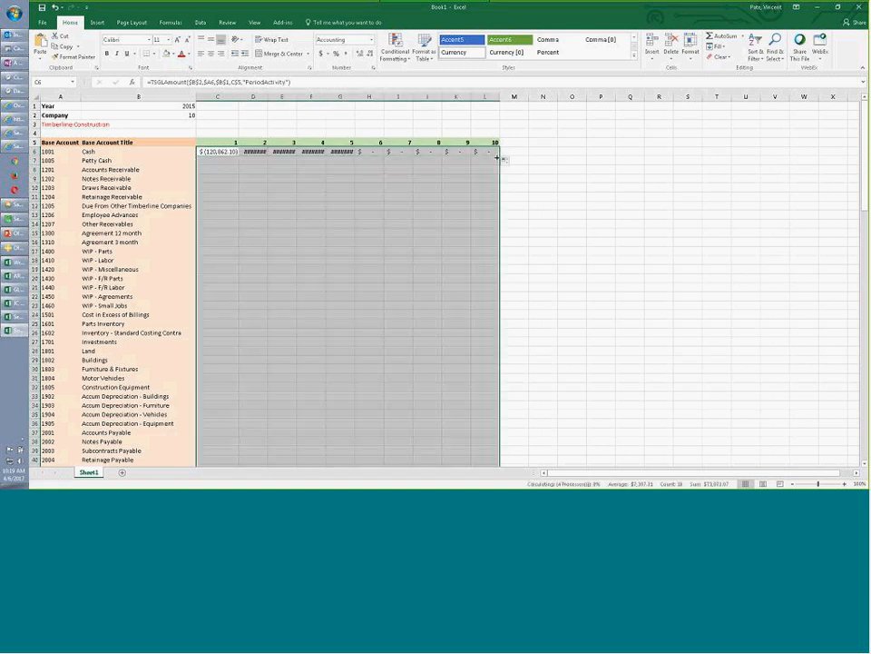
left_click(342, 173)
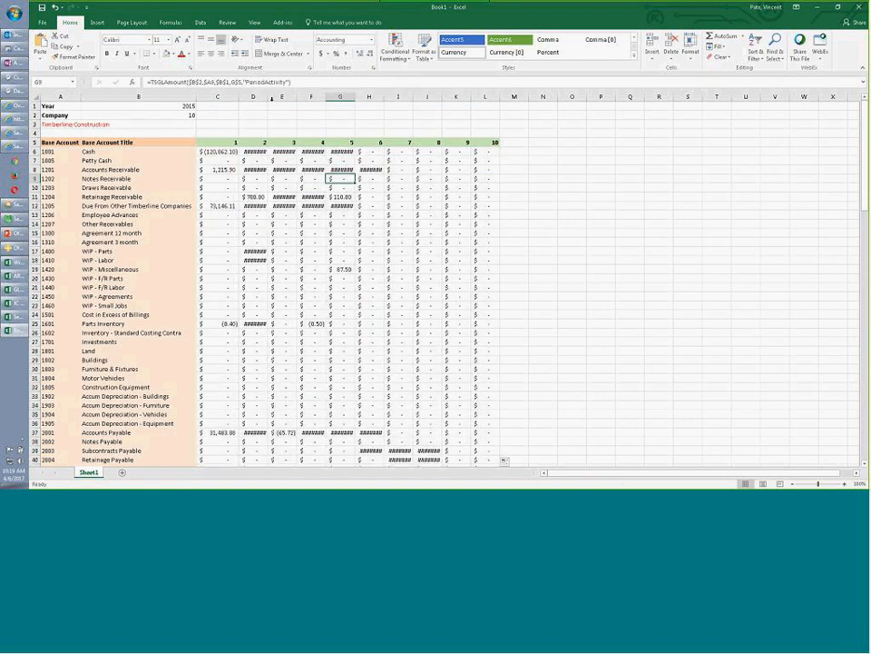
Autofit the widths of columns D through H so the period amounts fit.
double_click(268, 97)
left_click(310, 95)
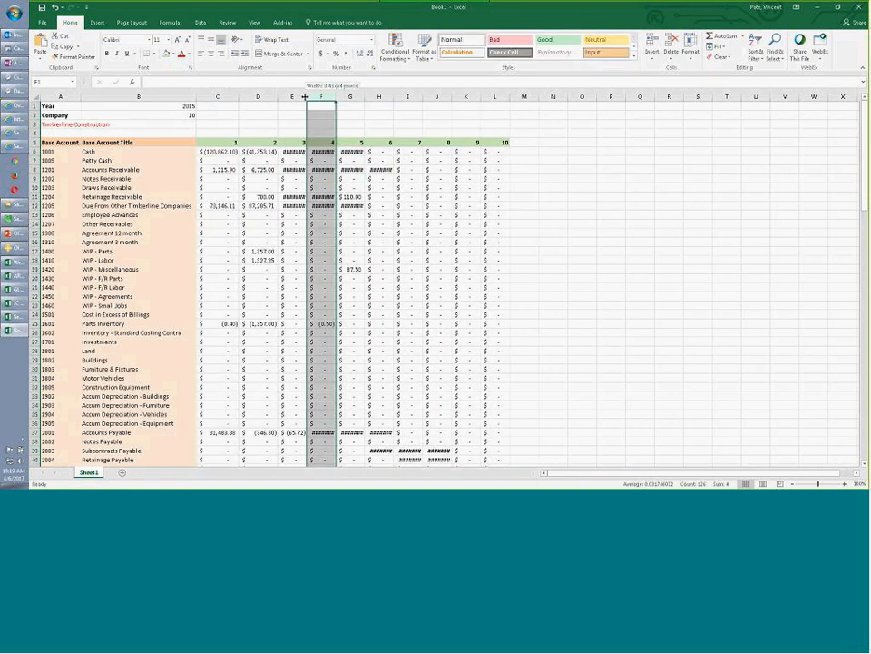
double_click(311, 96)
double_click(348, 96)
double_click(392, 96)
double_click(433, 96)
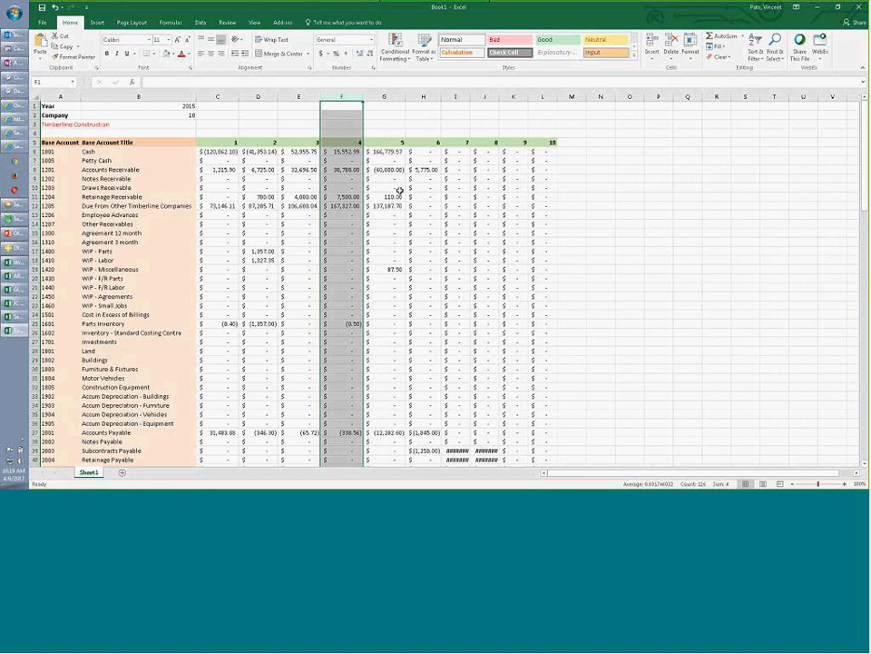
left_click(400, 188)
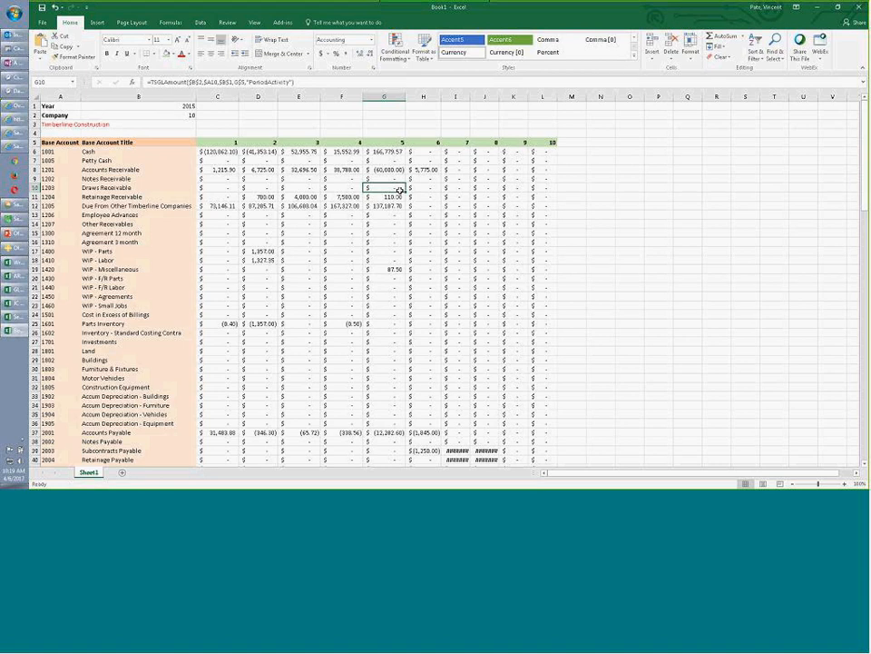
Test the report with other companies by setting the Company value in B2 to 21 and then 22.
left_click(186, 115)
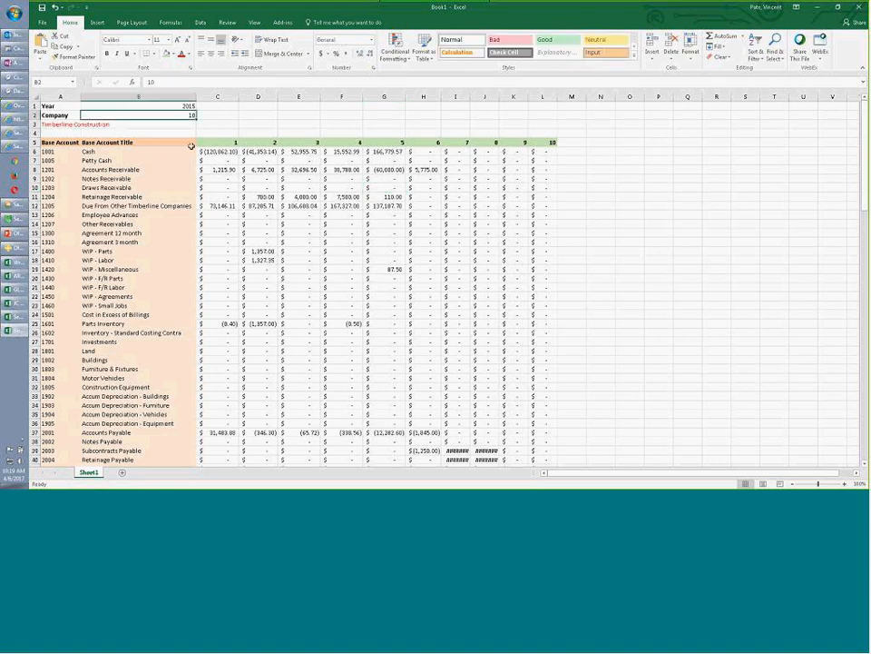
type("21")
left_click(216, 160)
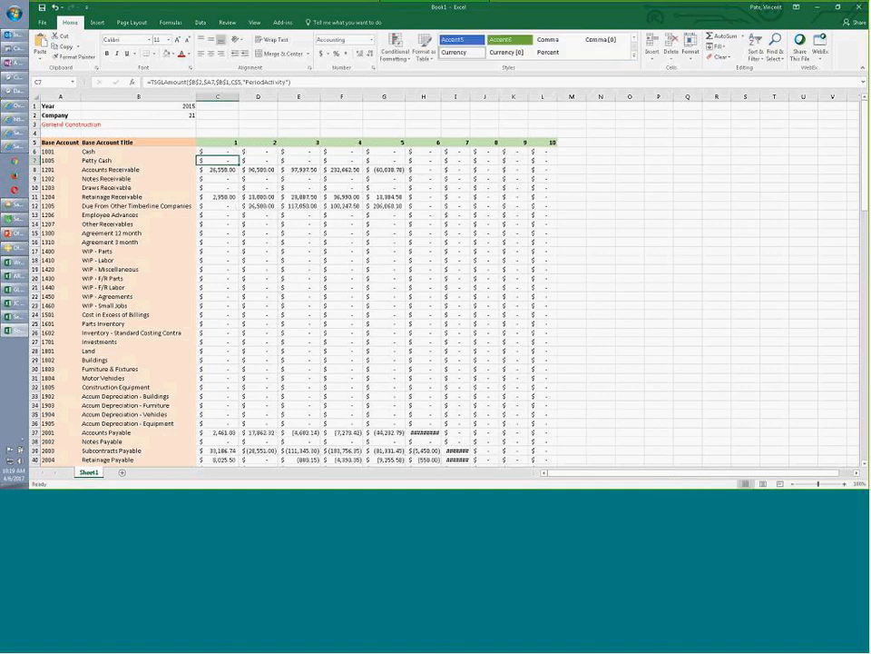
left_click(181, 115)
type("22")
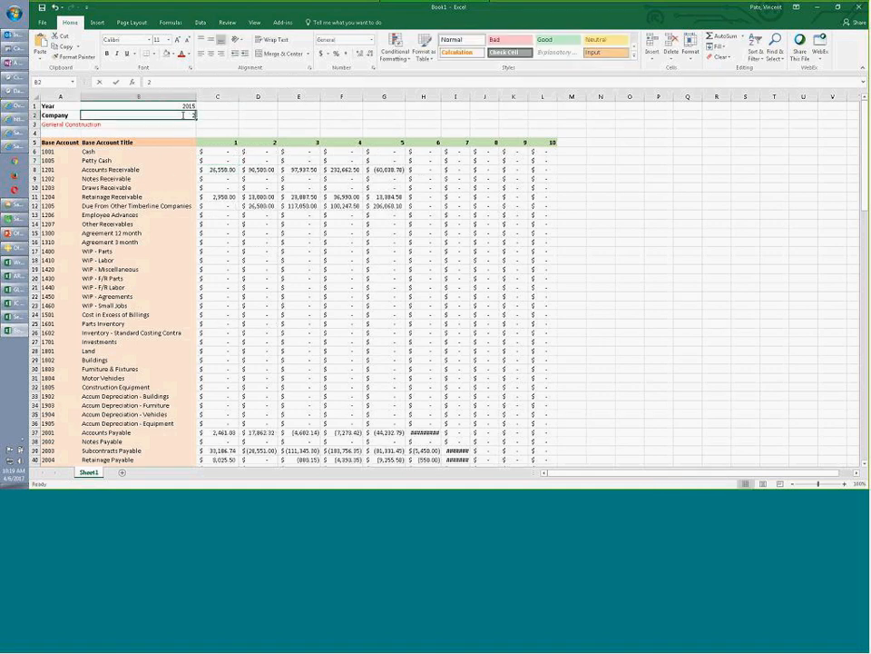
left_click(179, 178)
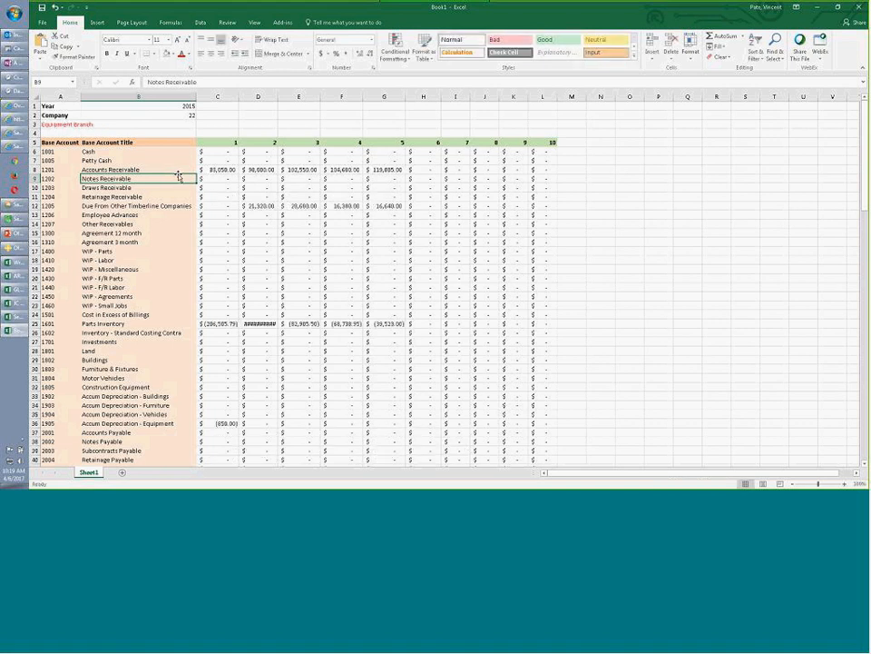
Try Company value 2 in B2, and set it back to 10.
left_click(166, 113)
type("2")
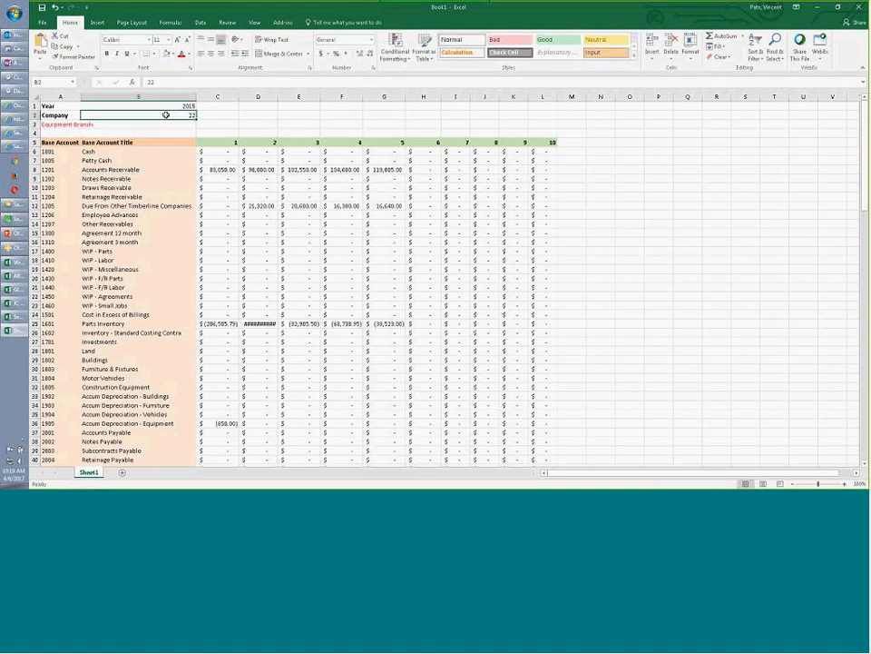
left_click(242, 173)
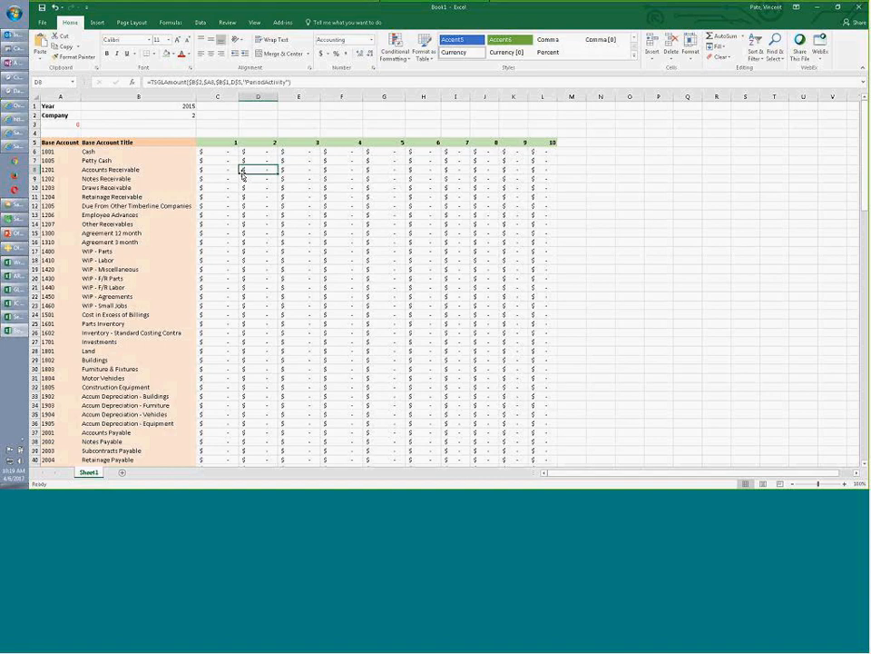
left_click(174, 115)
type("10")
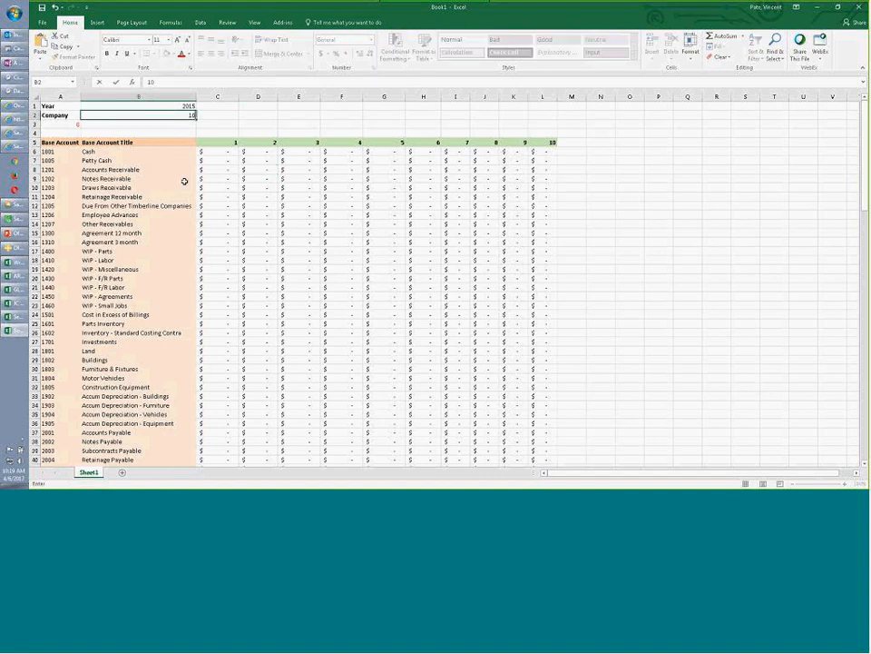
left_click(273, 250)
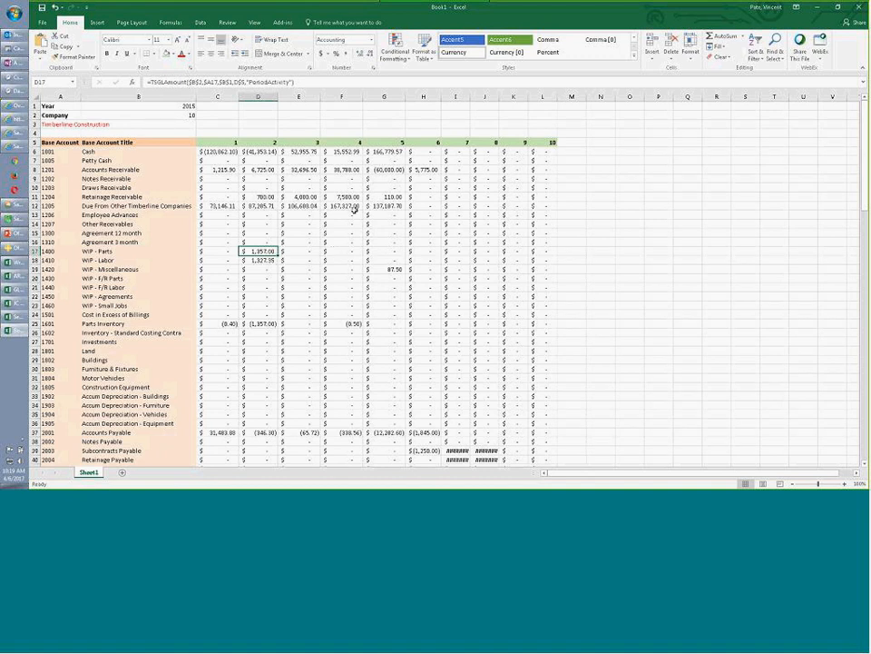
left_click(602, 142)
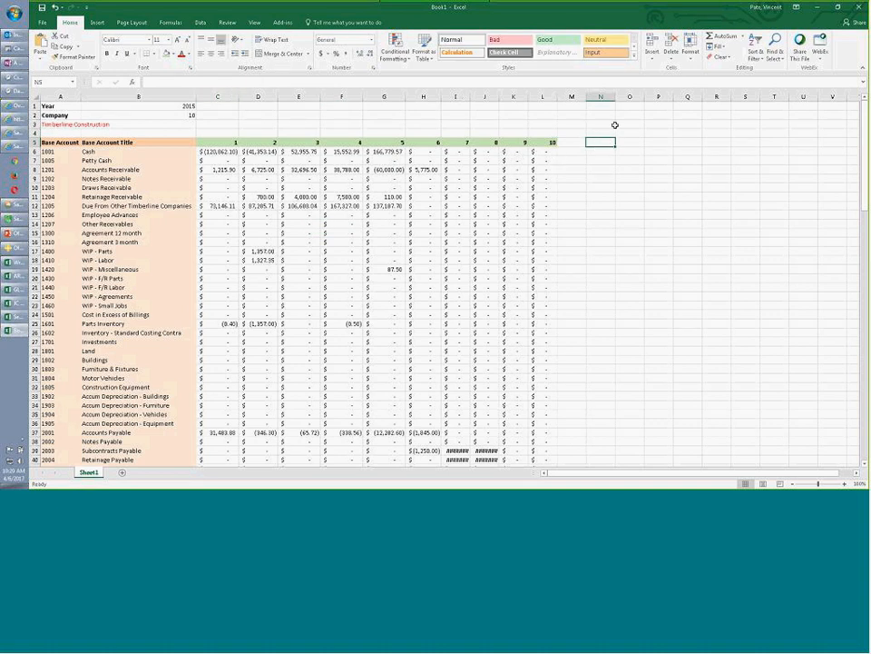
Enter a bold Job label in N1 and the job number 03-001 in O1.
left_click(600, 107)
type("Jobs")
key("Tab")
type("03-001")
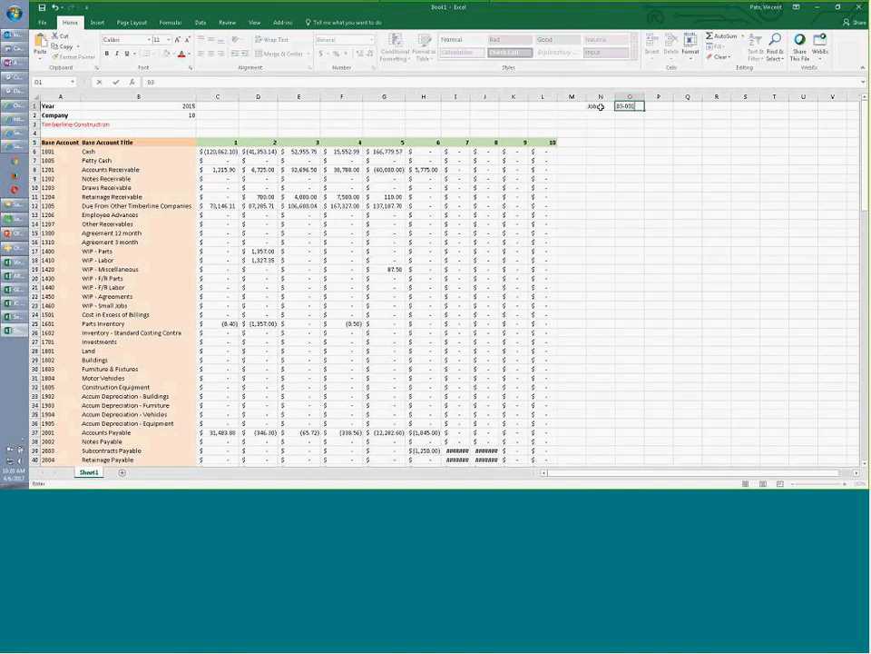
key("Left")
key("ctrl+b")
Begin a TSSum function in N5 that sums the Amount field of the JC Transaction table from CURRENT.JCT.
left_click(601, 142)
left_click(285, 25)
left_click(108, 36)
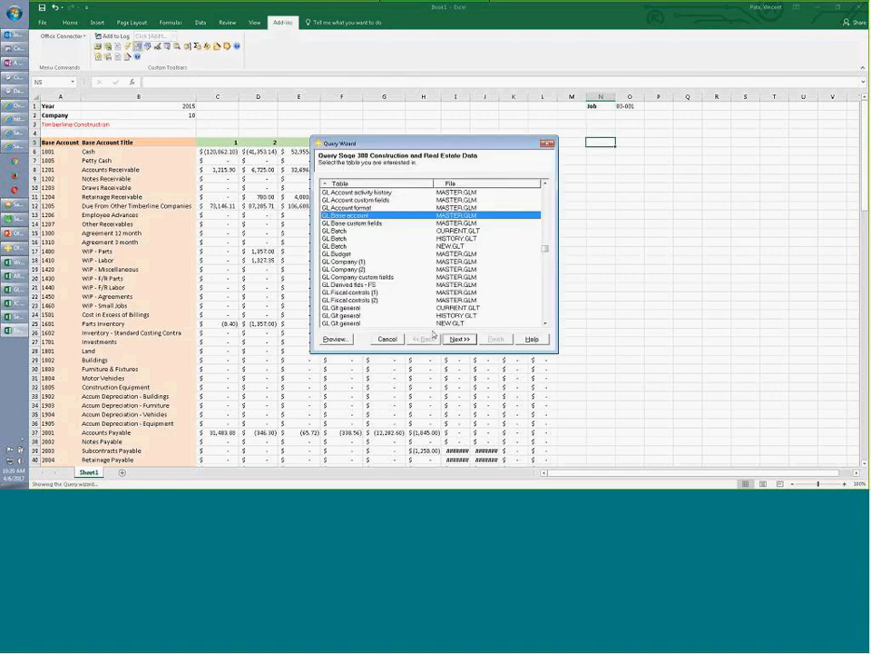
left_click(388, 339)
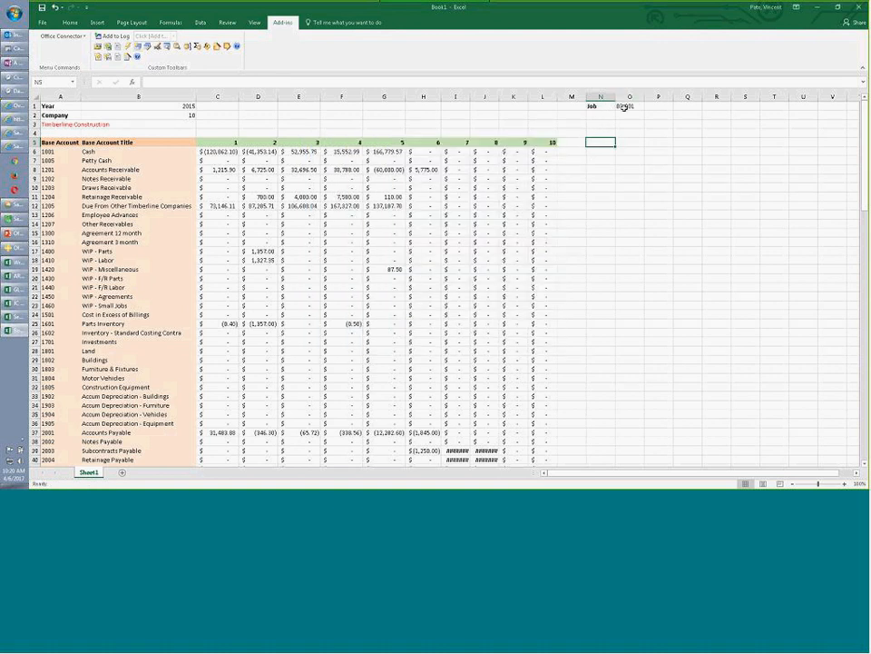
left_click(198, 47)
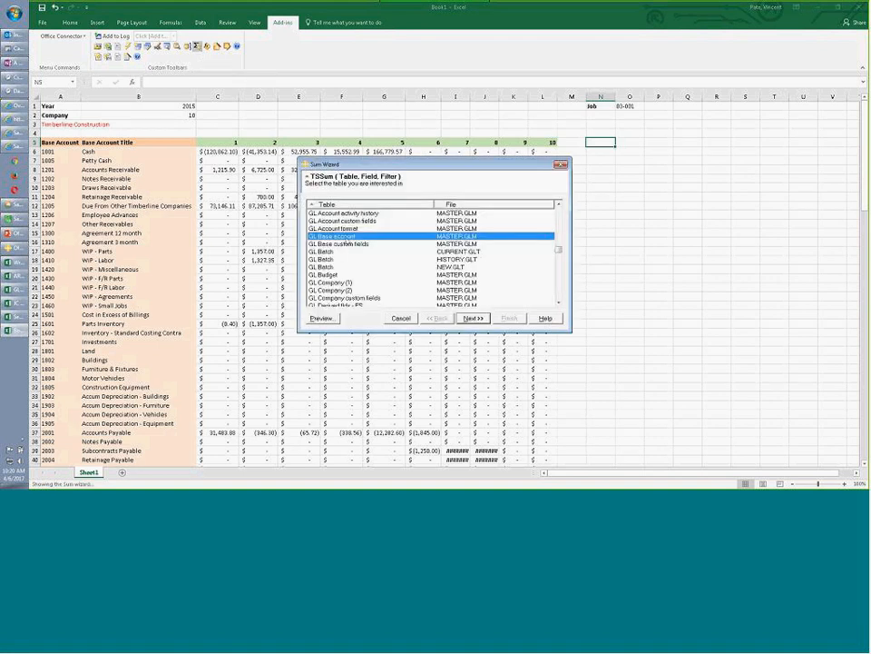
scroll(346, 243, "down", 15)
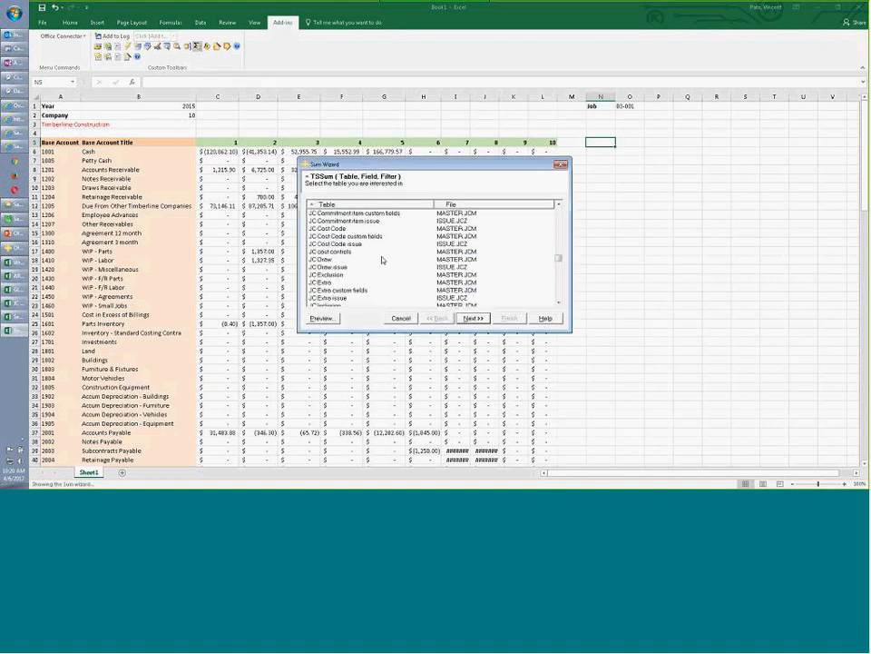
left_click(368, 250)
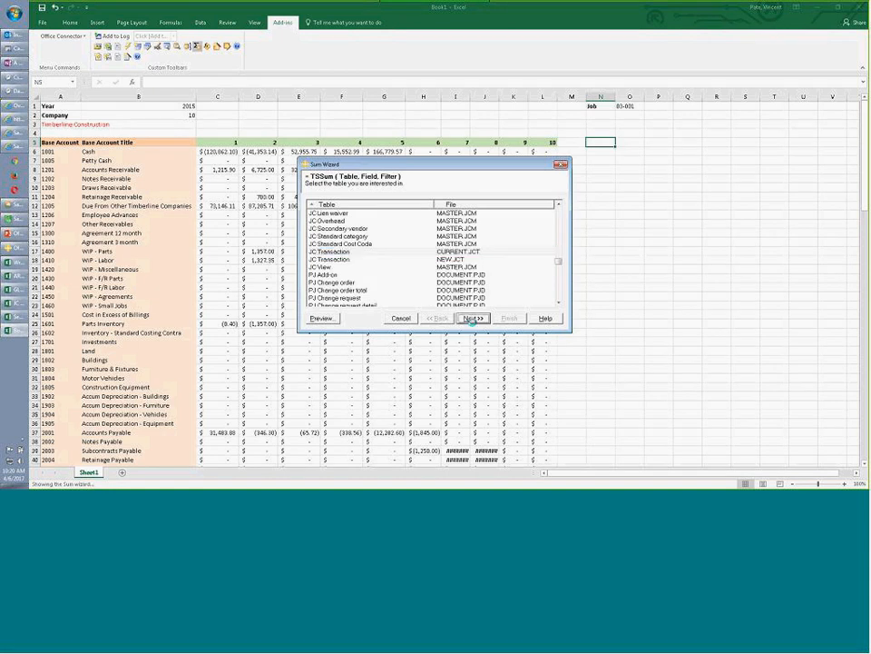
left_click(472, 317)
left_click(311, 243)
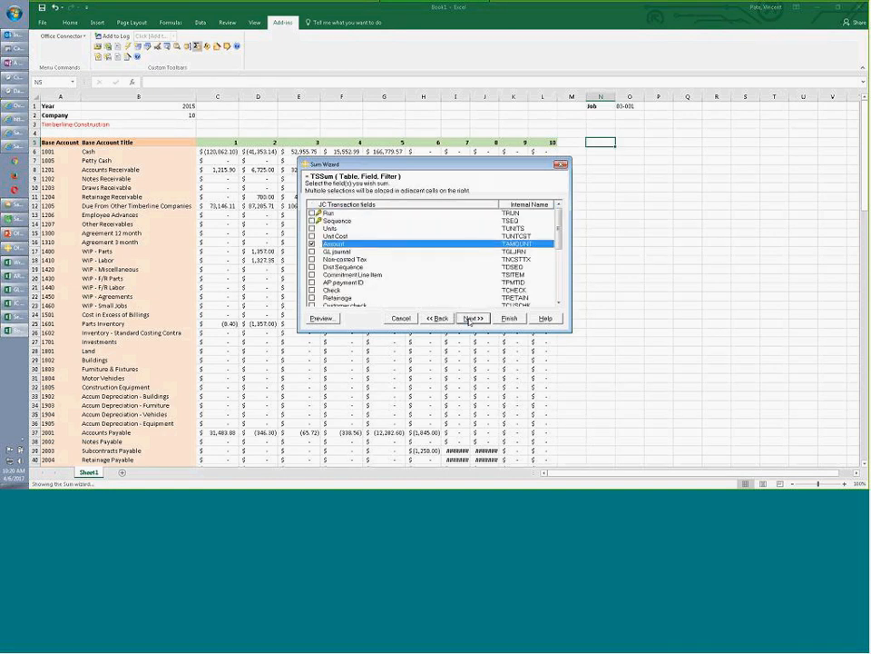
left_click(473, 318)
Filter the sum to records whose Job equals cell reference O1 and insert the function.
left_click(331, 204)
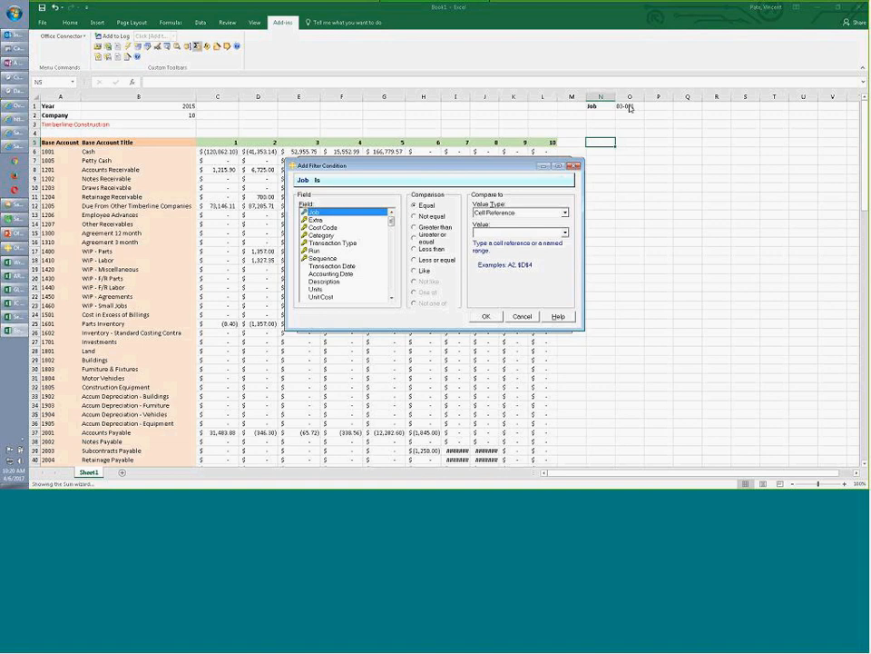
left_click(515, 233)
type("o1")
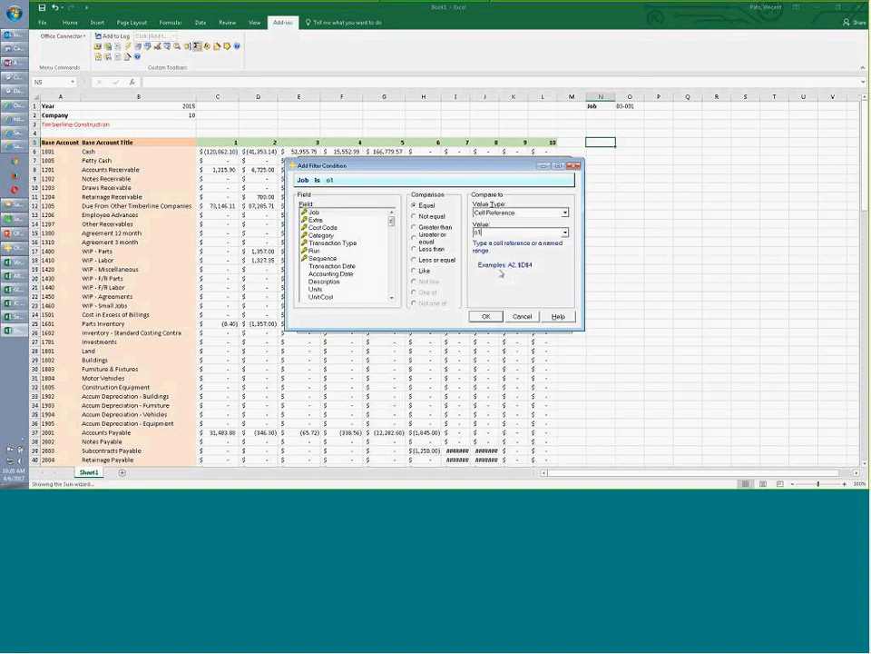
left_click(486, 316)
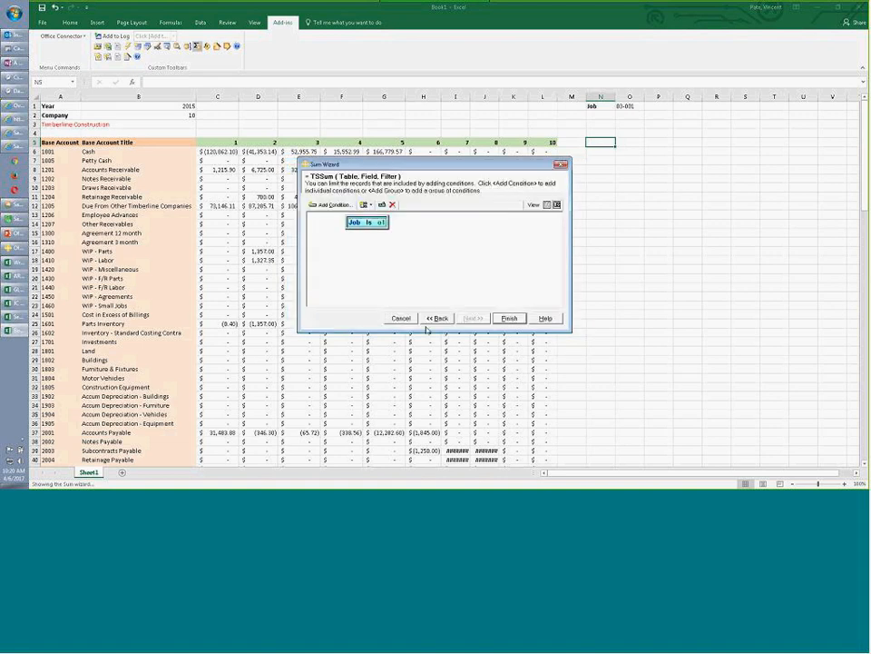
left_click(509, 318)
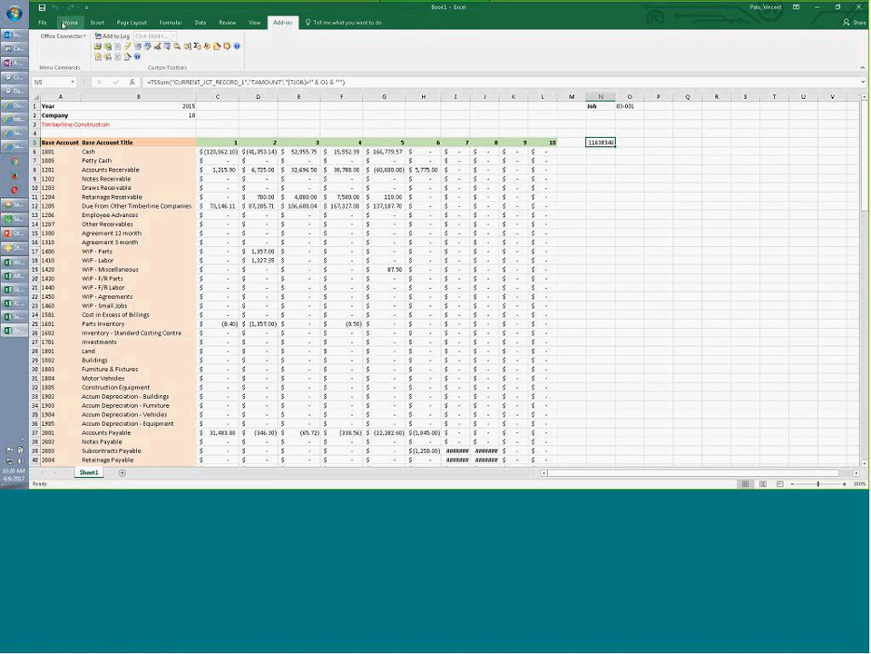
Apply the accounting number format to the sum in N5 and move it to P1.
left_click(63, 24)
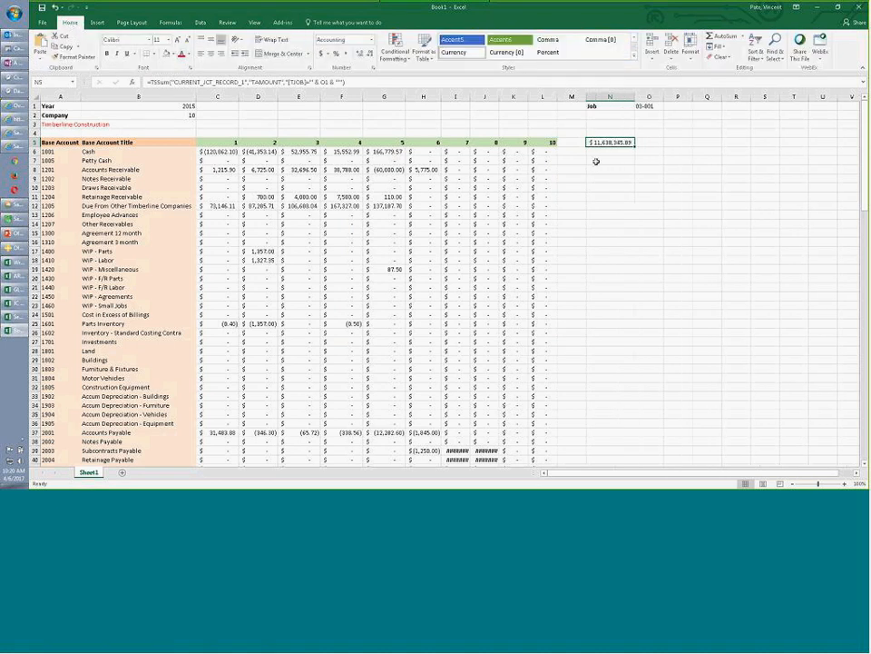
key("ctrl+c")
left_click(652, 114)
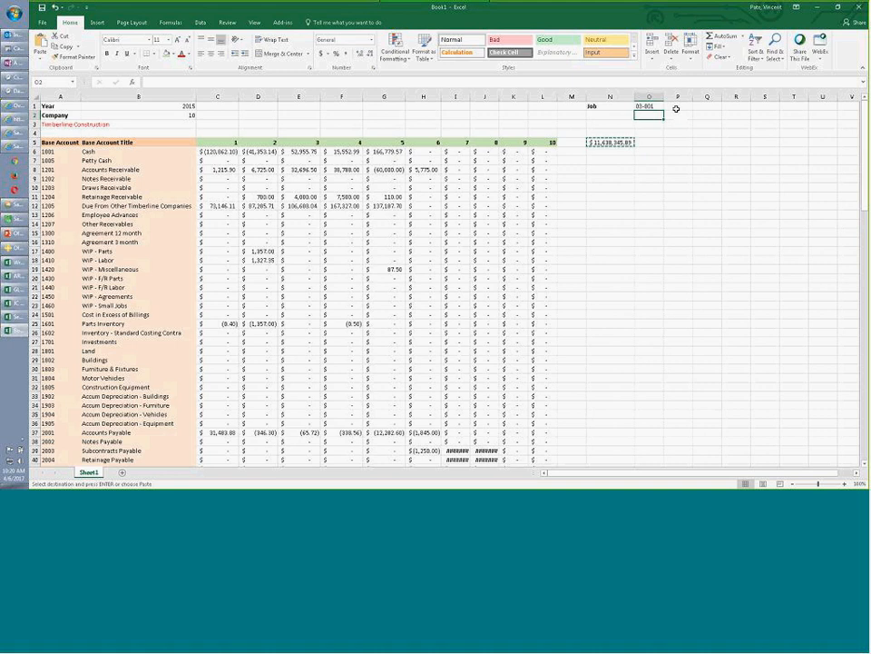
left_click(677, 107)
key("Return")
left_click(666, 146)
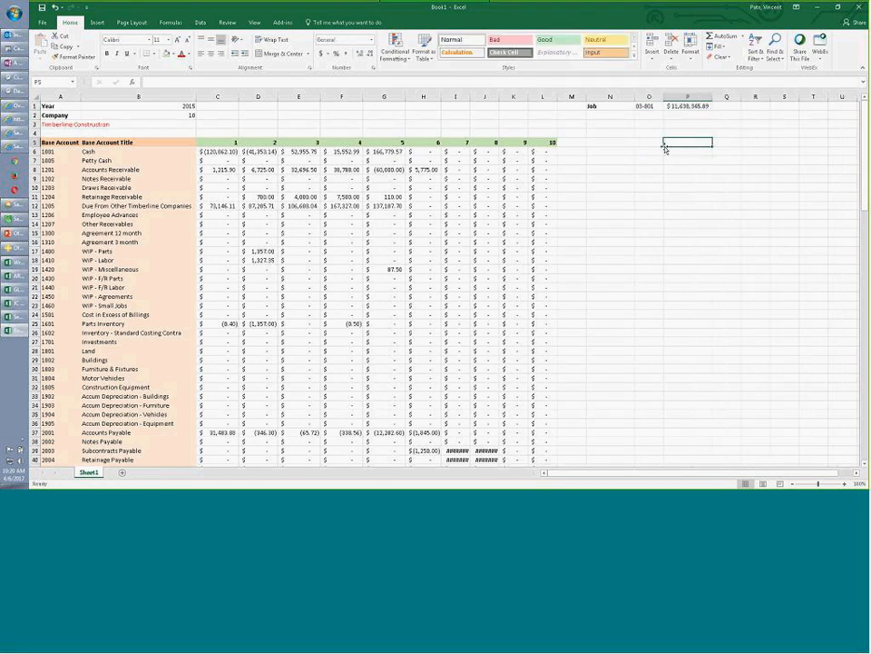
left_click(666, 108)
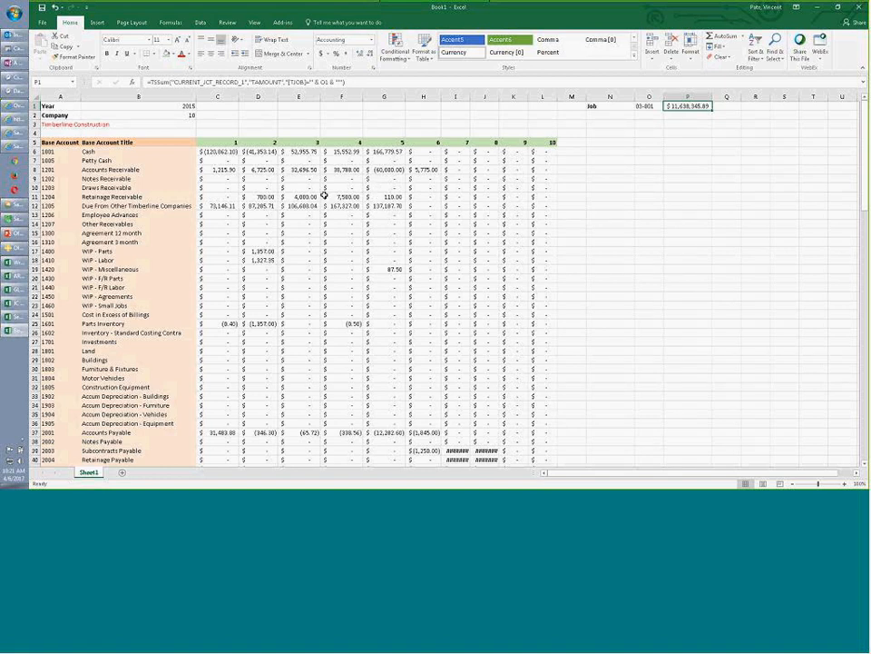
Begin a TSLookup function in O2 on the JC Job (1) table with cell O1 as the Job key.
left_click(646, 110)
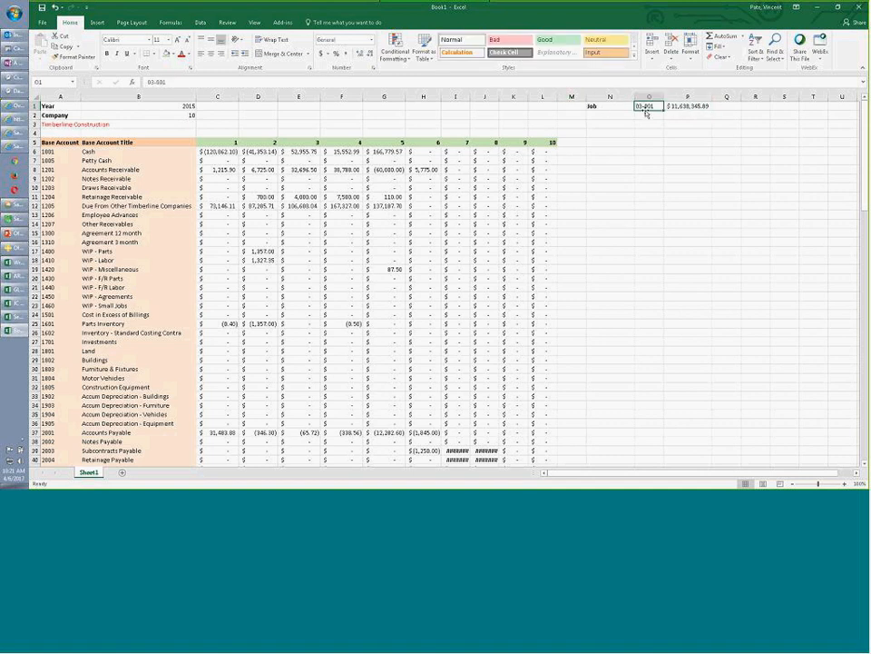
left_click(648, 116)
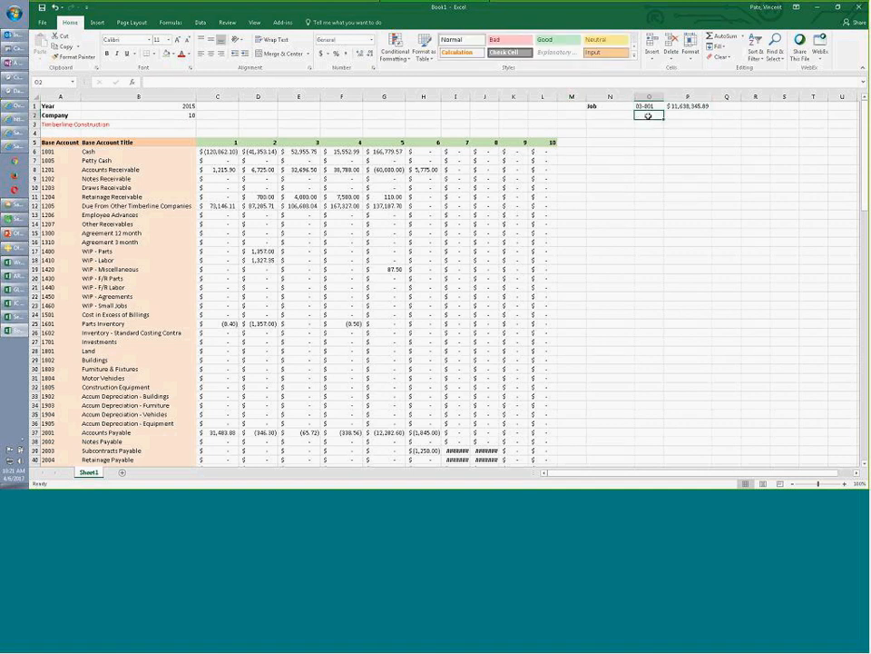
left_click(282, 21)
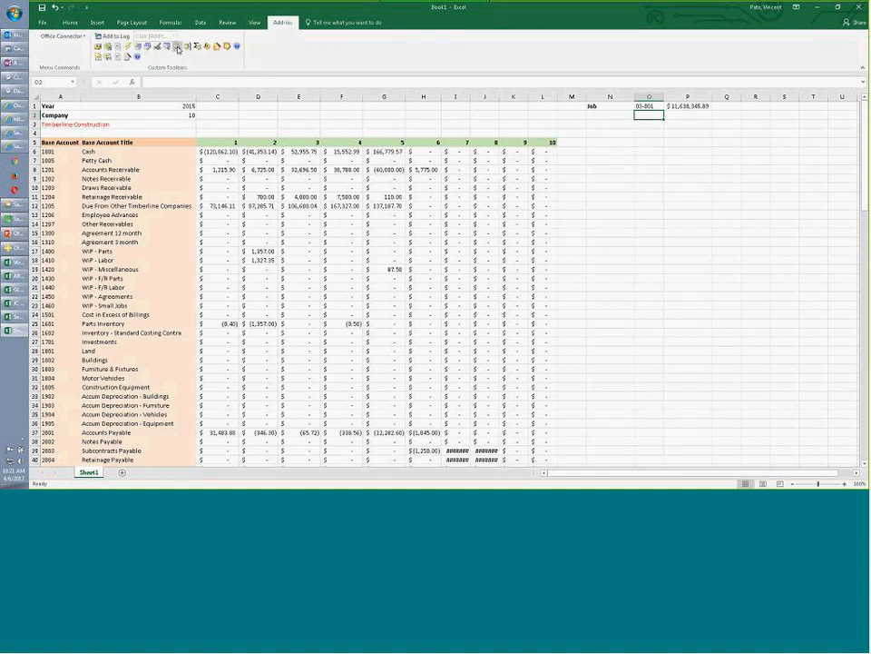
left_click(178, 49)
scroll(346, 264, "up", 3)
left_click(345, 243)
left_click(473, 319)
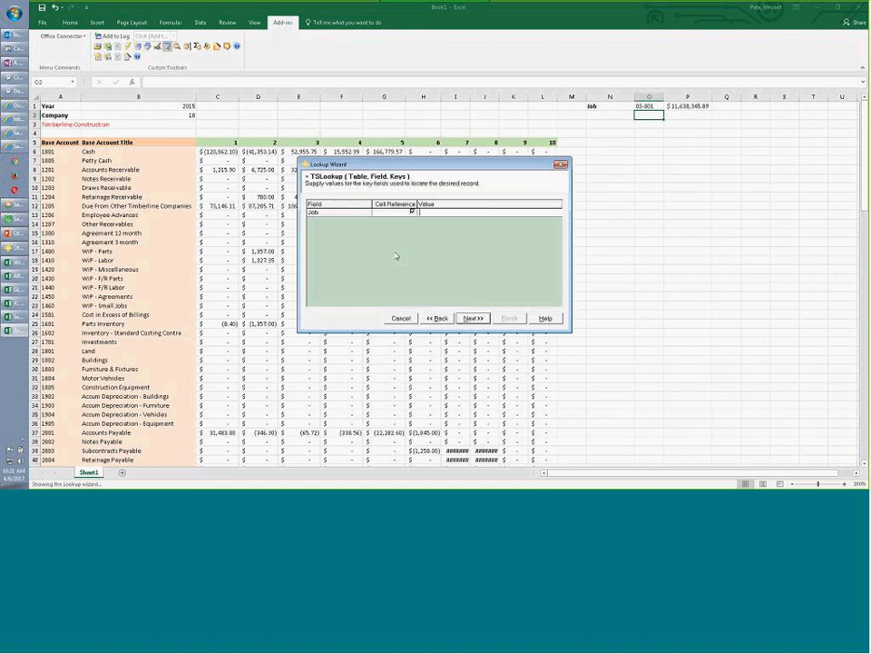
left_click(440, 215)
type("o1")
left_click(473, 318)
Choose Description, Address 1, City, State and ZIP Code as the lookup fields and insert the functions from O2 across.
left_click(311, 213)
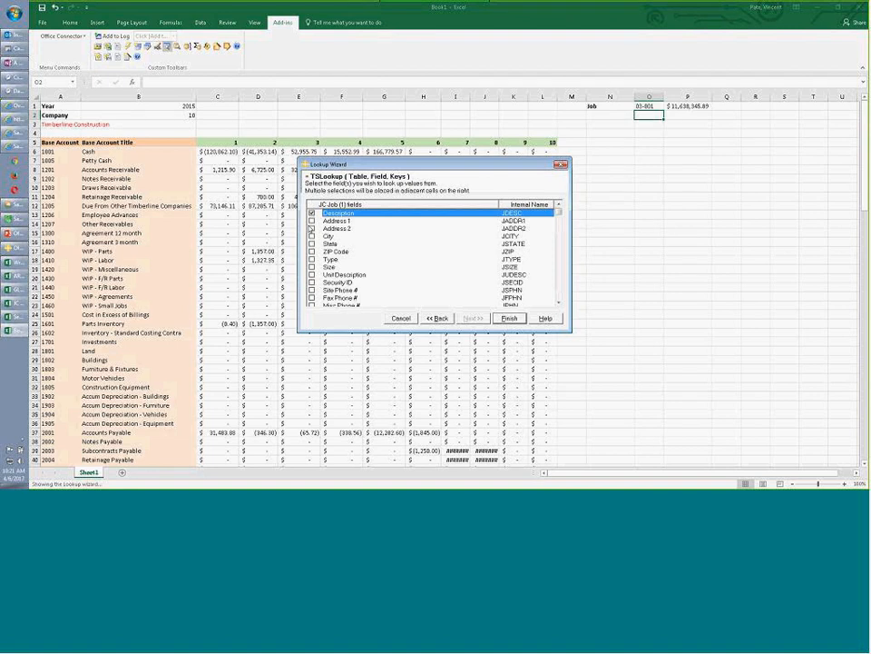
left_click(313, 220)
left_click(312, 229)
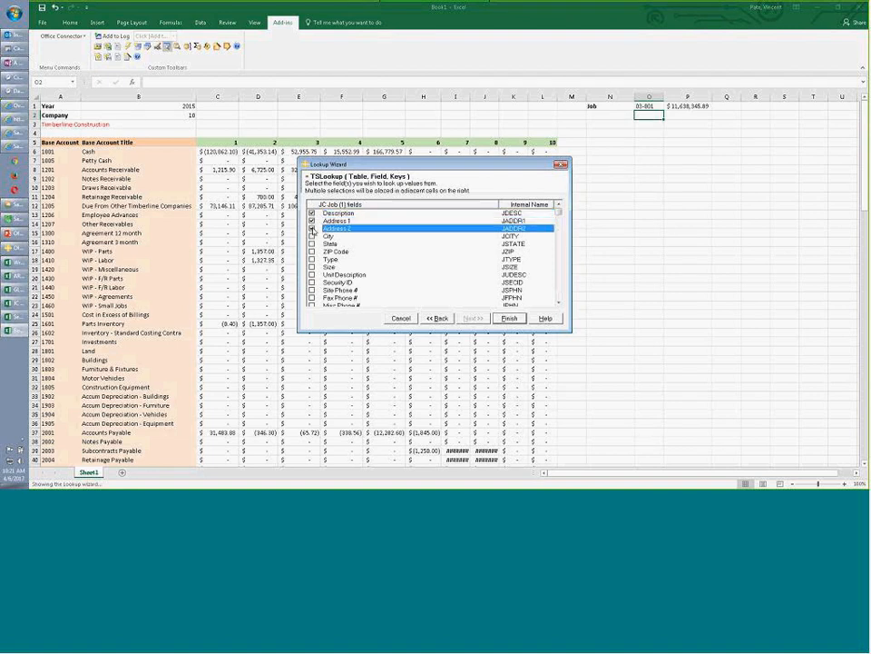
left_click(313, 236)
left_click(312, 243)
left_click(312, 251)
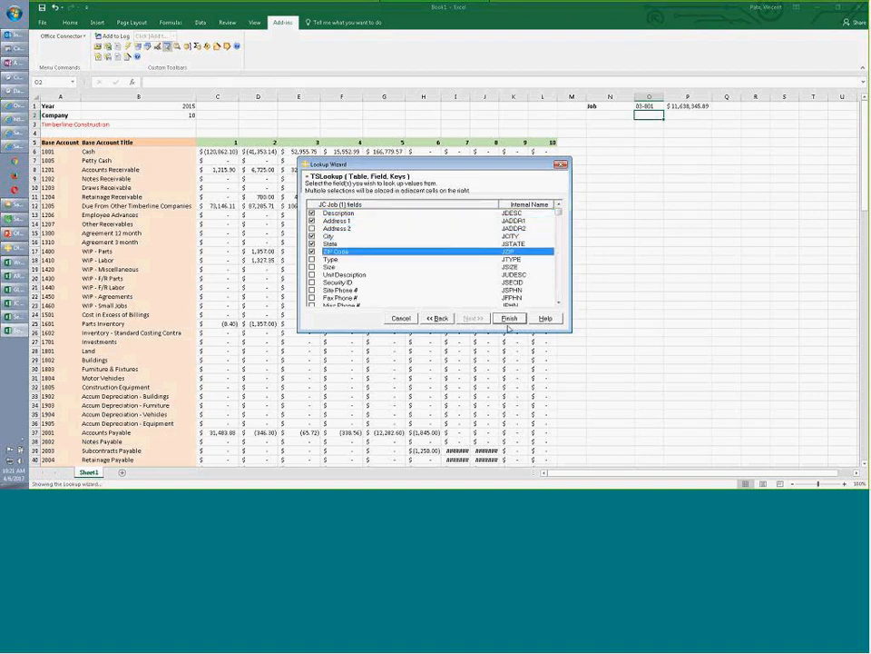
left_click(509, 319)
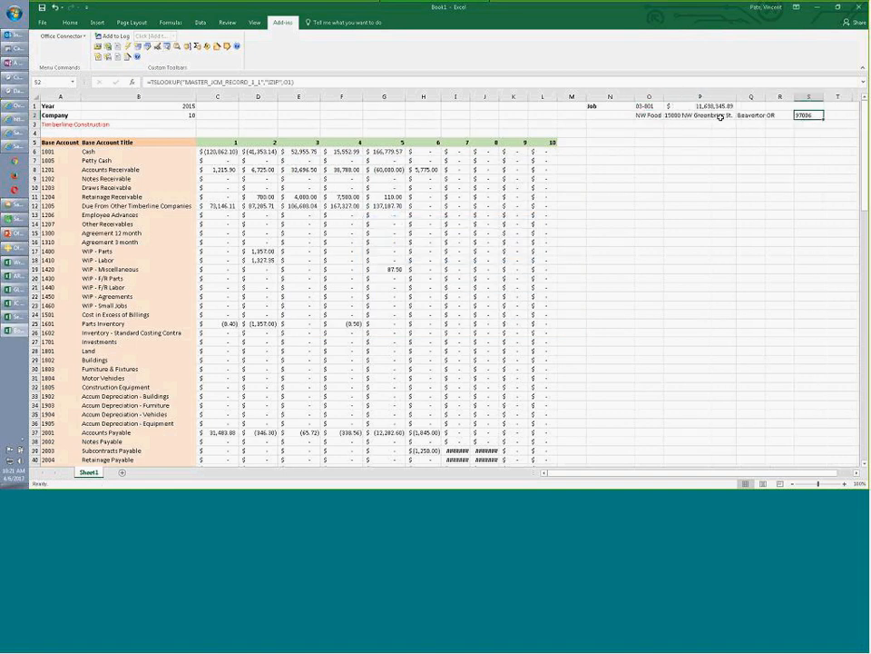
Fill cell P3 with yellow as the address input cell.
left_click(688, 125)
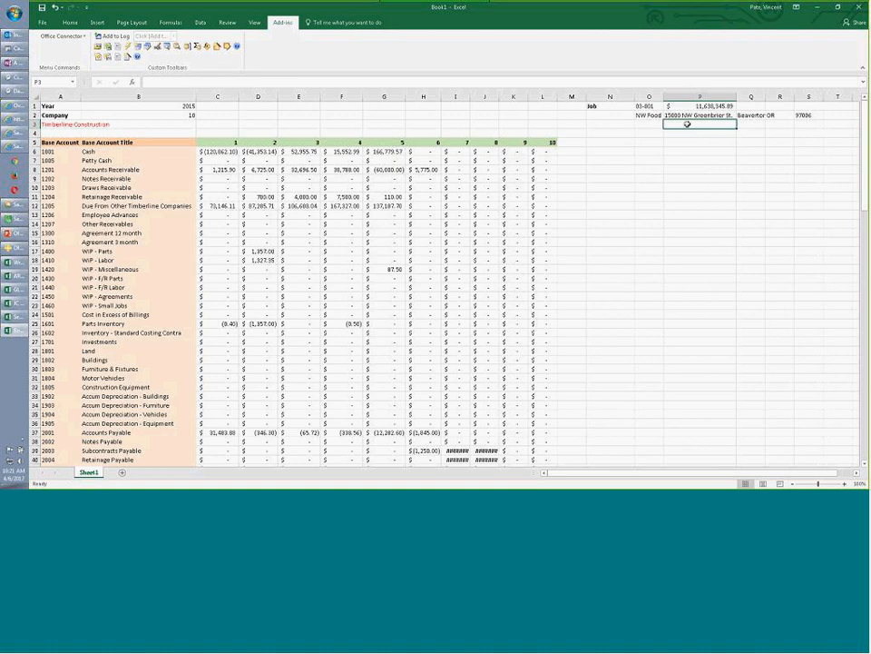
left_click(69, 21)
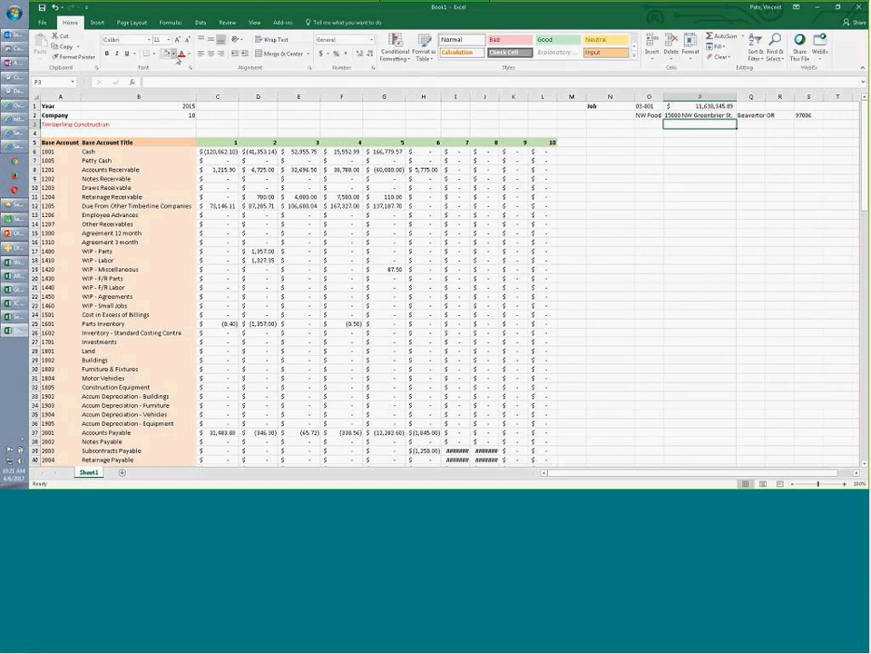
left_click(174, 54)
left_click(198, 130)
Enter a bold New Address label in O3 and autofit the width of column O.
left_click(659, 130)
left_click(649, 124)
type("New Address")
key("Return")
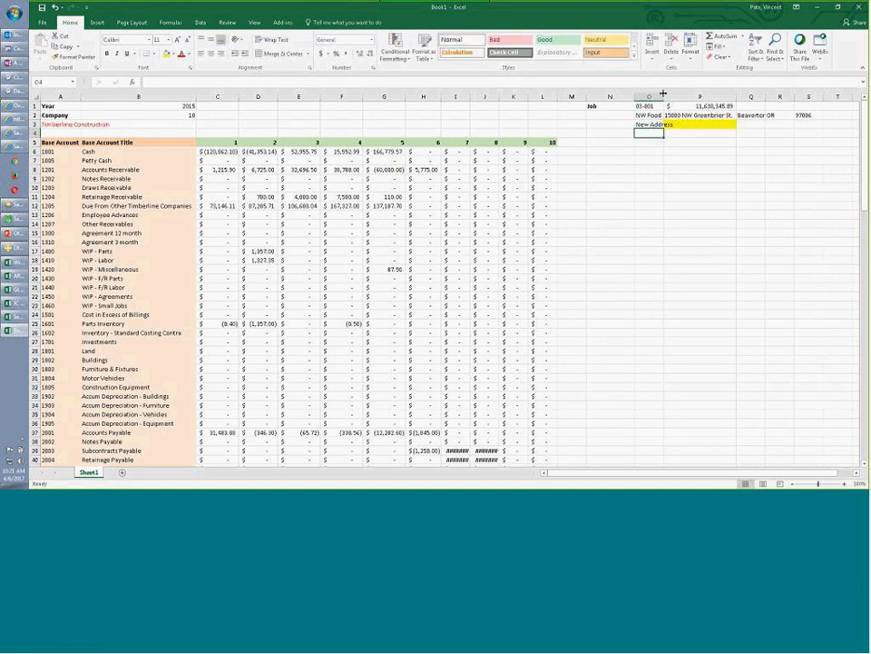
double_click(663, 94)
left_click(678, 125)
key("ctrl+b")
left_click(751, 126)
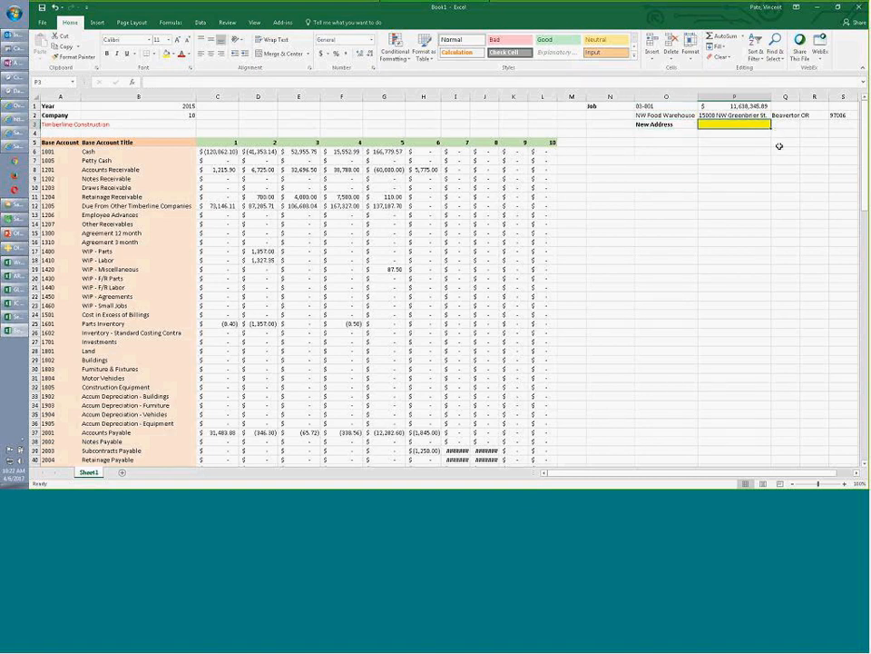
Begin a TSWrite function in M3 on the JC Job (1) table, using Modify Only and cell O1 as the Job key.
left_click(570, 123)
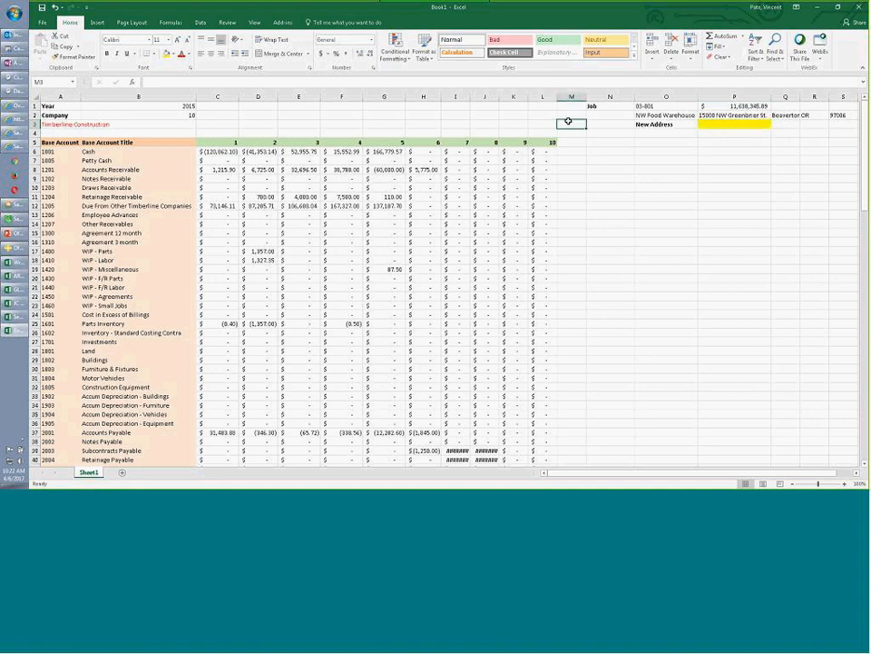
left_click(282, 22)
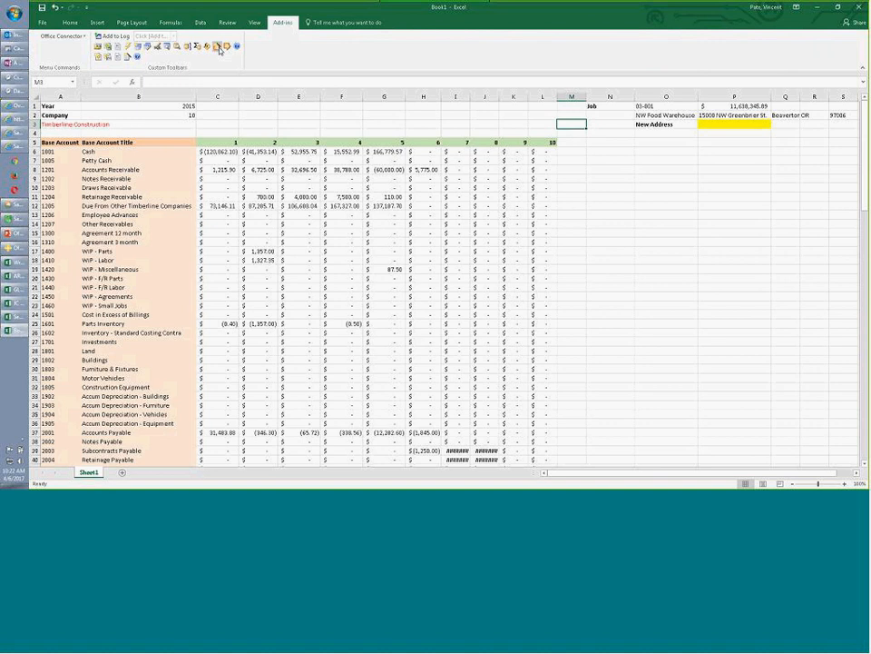
left_click(218, 47)
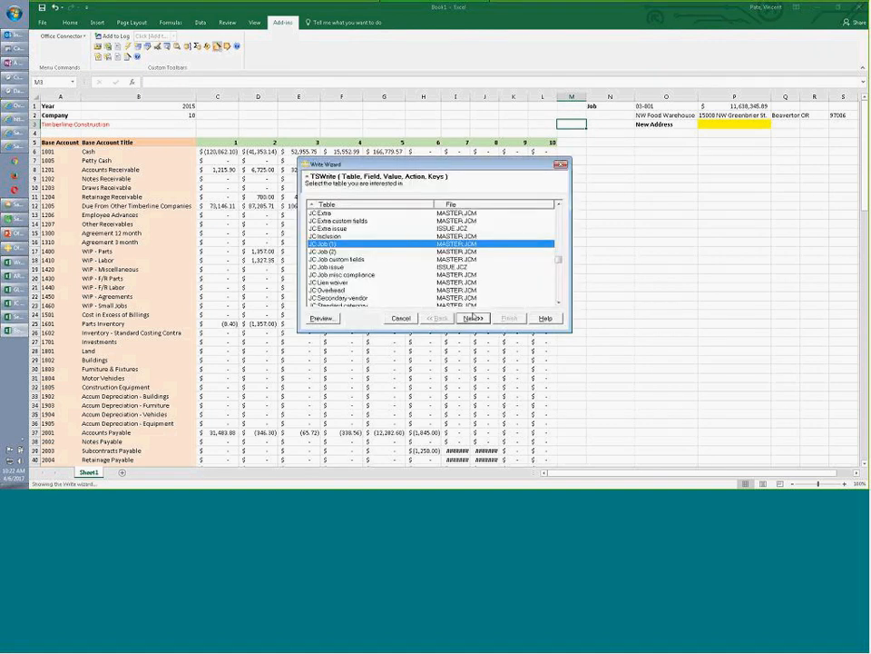
left_click(472, 318)
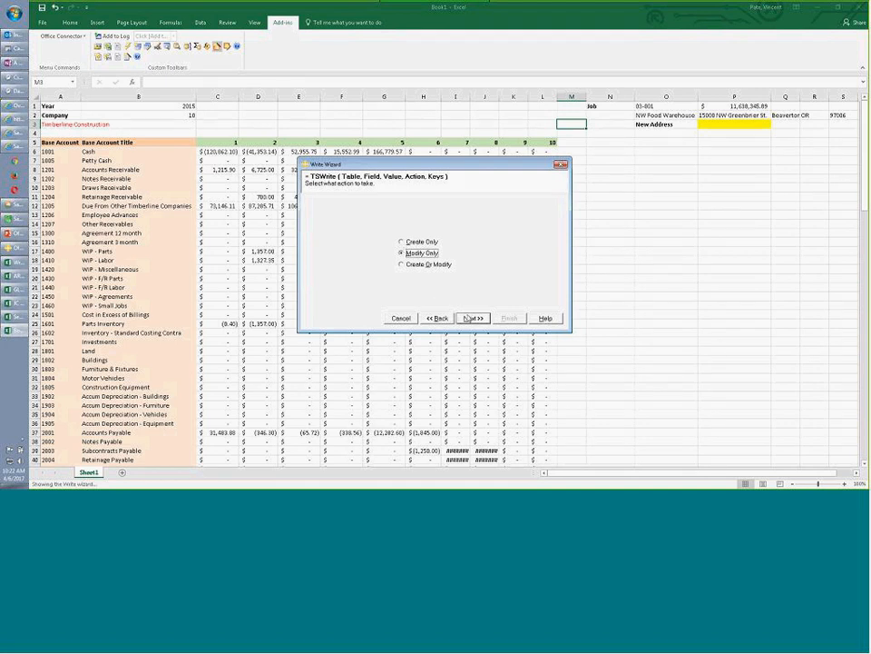
left_click(471, 317)
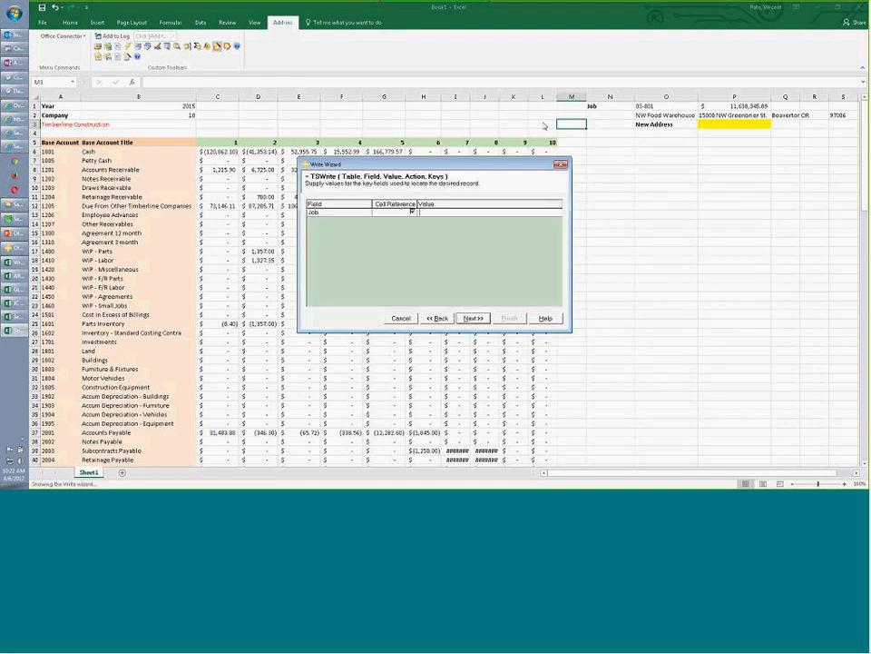
left_click(657, 106)
left_click(472, 318)
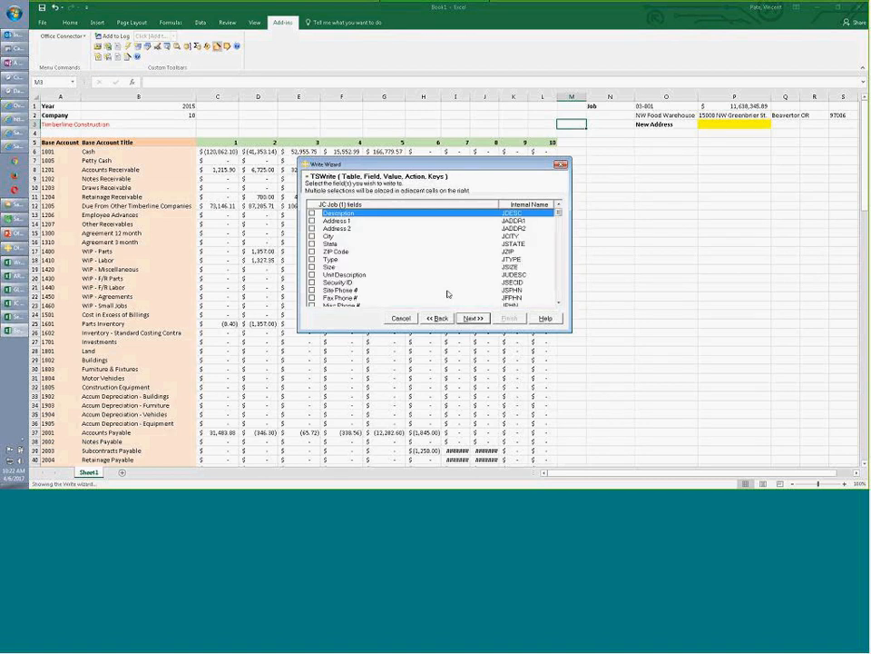
Set Address 1 as the field to write, take its value from cell P3, and insert the function.
left_click(312, 221)
left_click(470, 318)
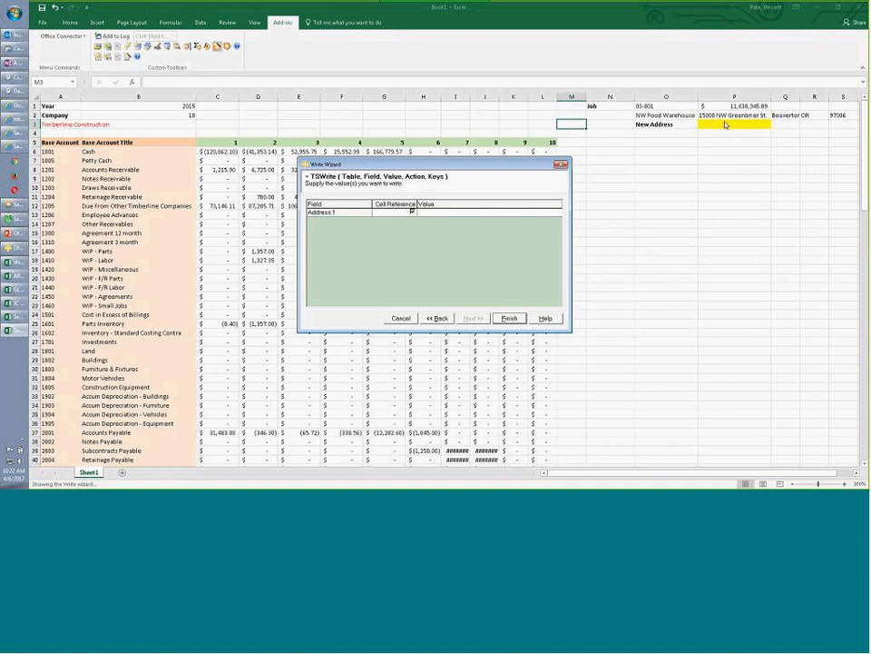
type("p3")
left_click(505, 318)
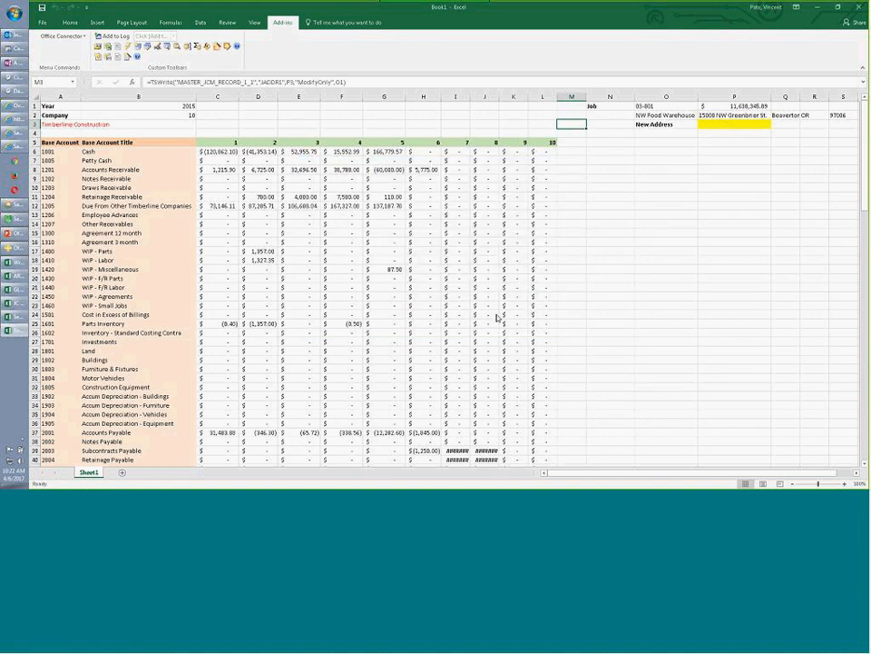
Enter the new street number in the yellow New Address cell P3 and hide column M containing the TSWrite function.
left_click(722, 124)
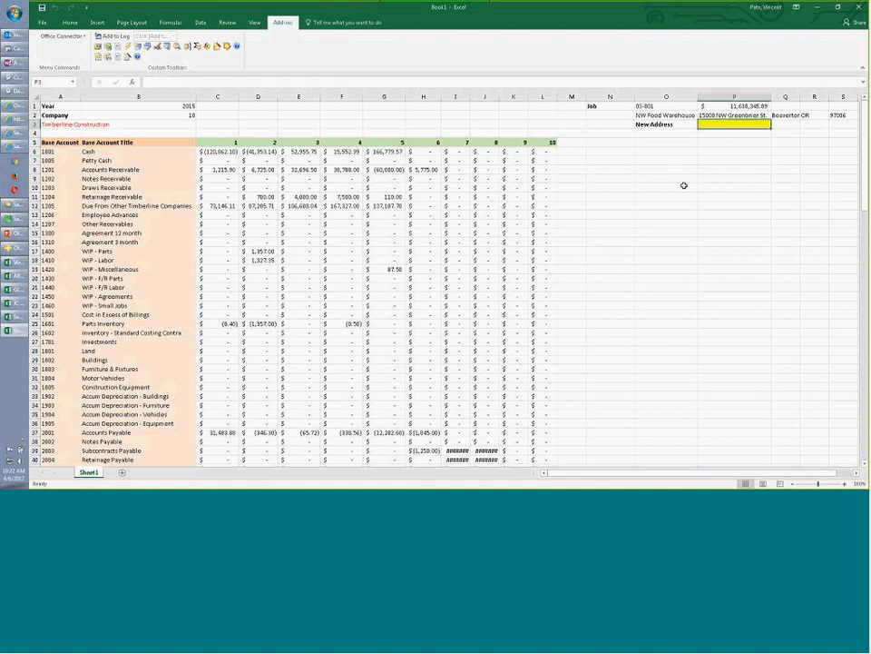
type("12234")
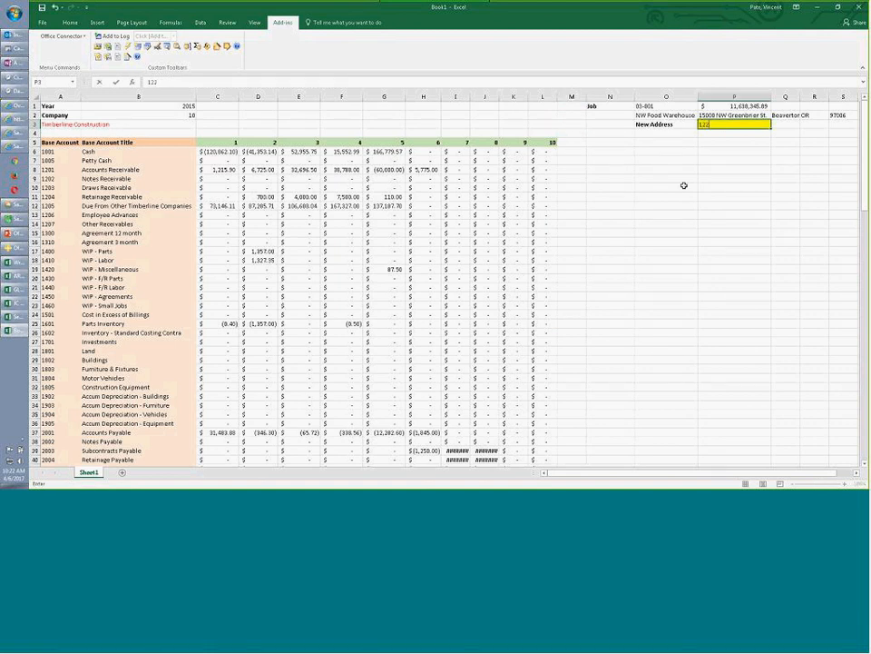
left_click(684, 185)
type("N")
key("Escape")
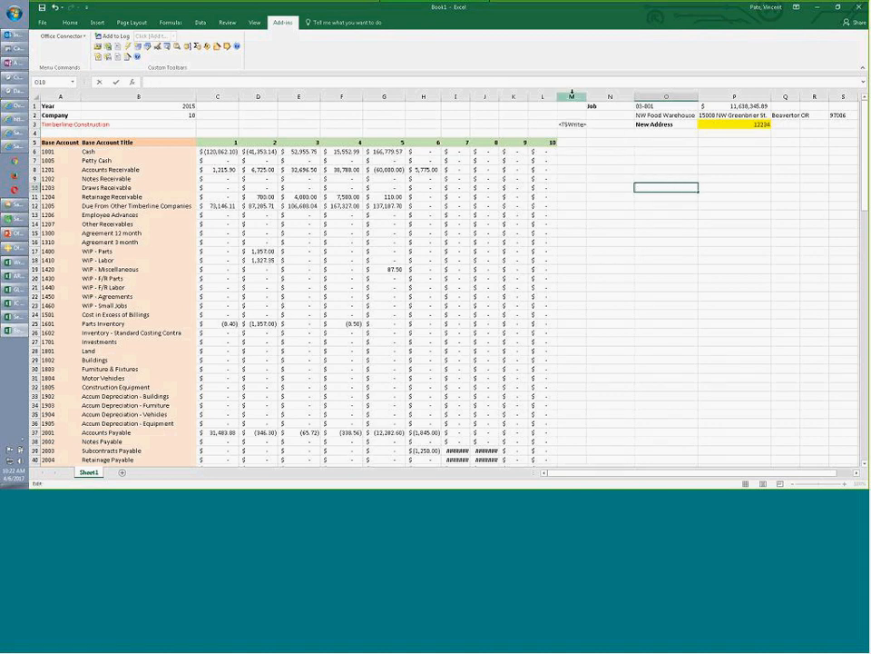
right_click(572, 97)
left_click(595, 215)
Complete the job's new street address in cell P3 by adding the street name after the number.
left_click(706, 124)
left_click(191, 81)
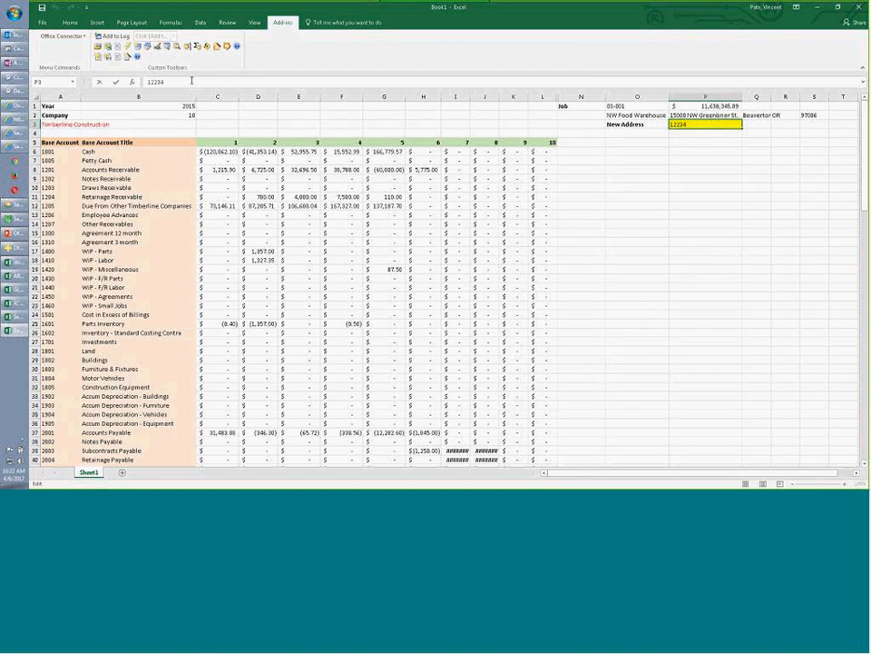
type("NW Greenbrier St.")
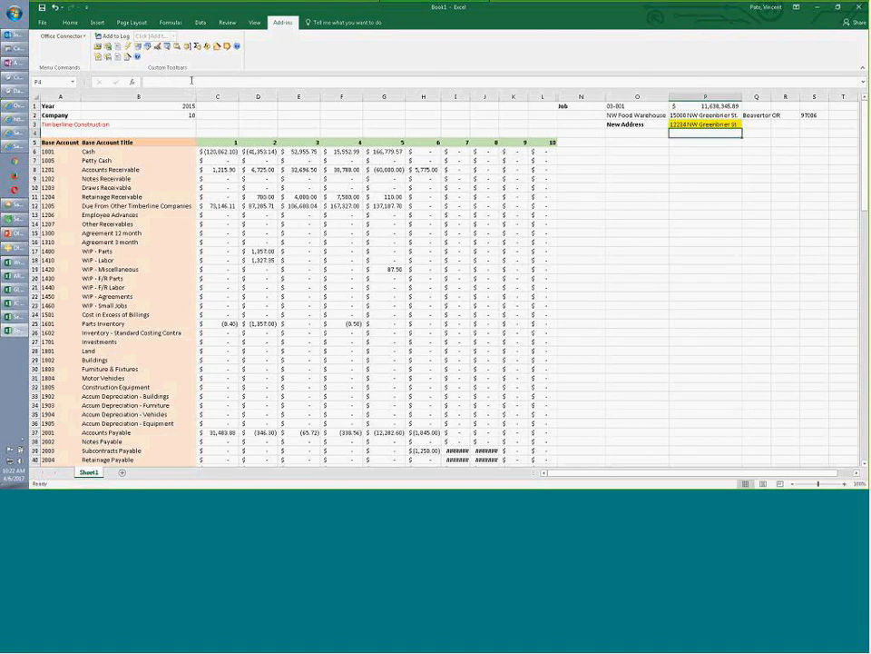
key("Return")
Try to write the new job address from the worksheet back to Sage 300.
left_click(227, 45)
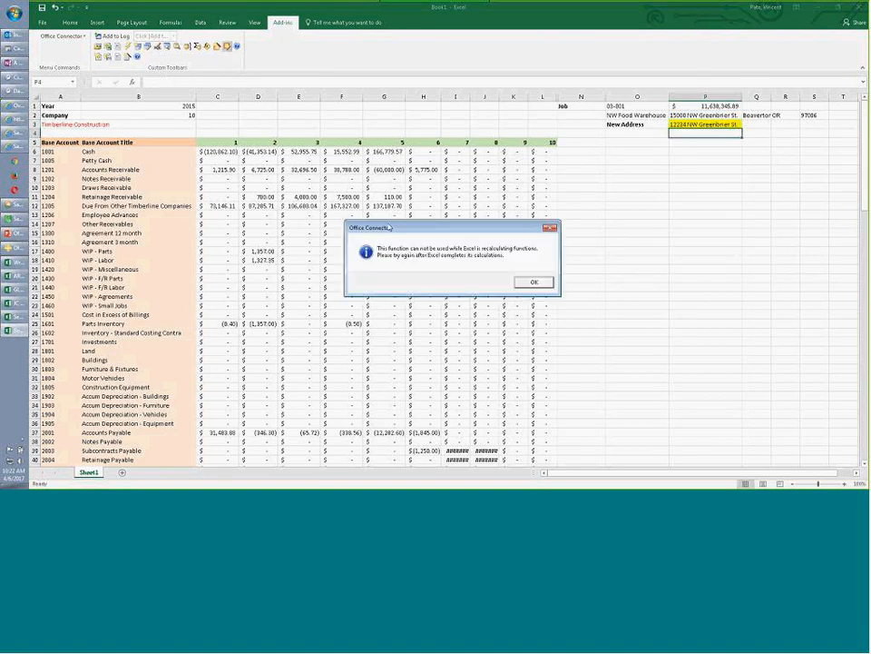
left_click(534, 282)
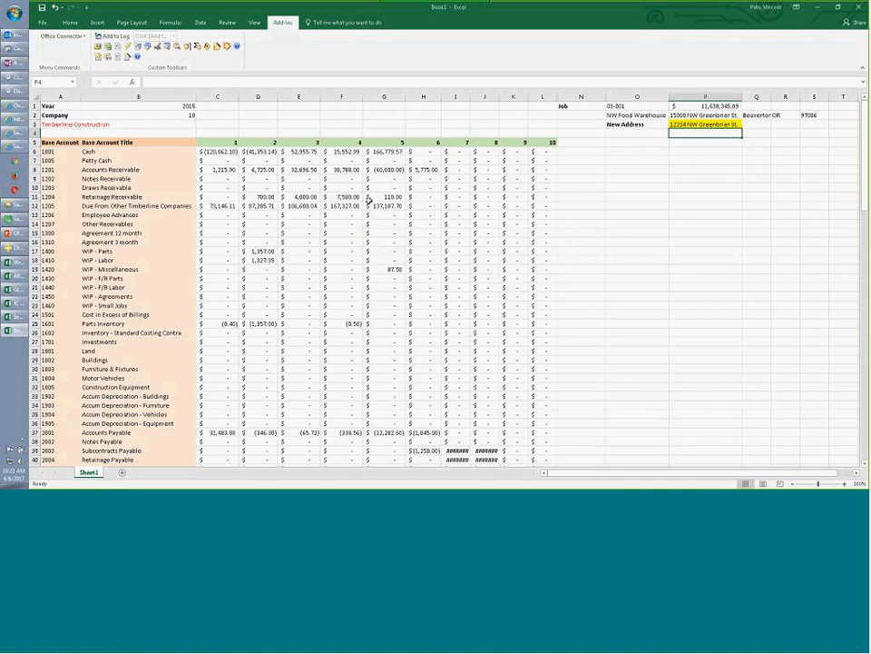
left_click(128, 47)
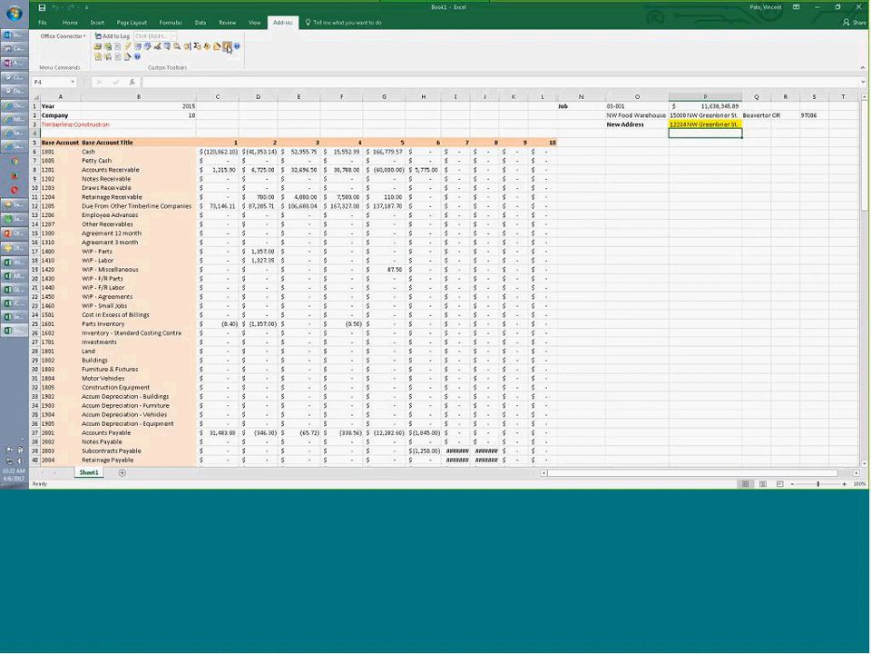
left_click(227, 46)
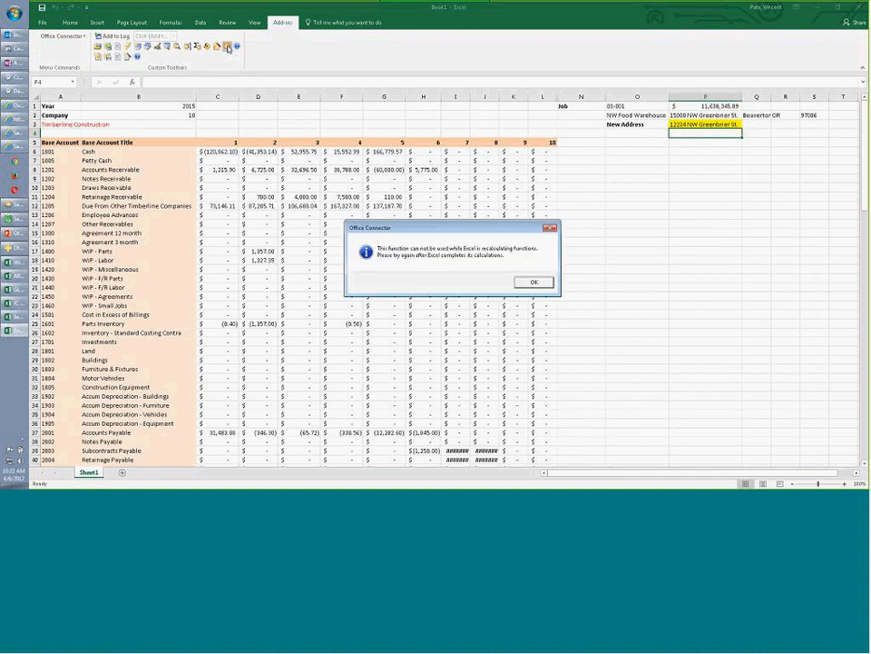
left_click(535, 284)
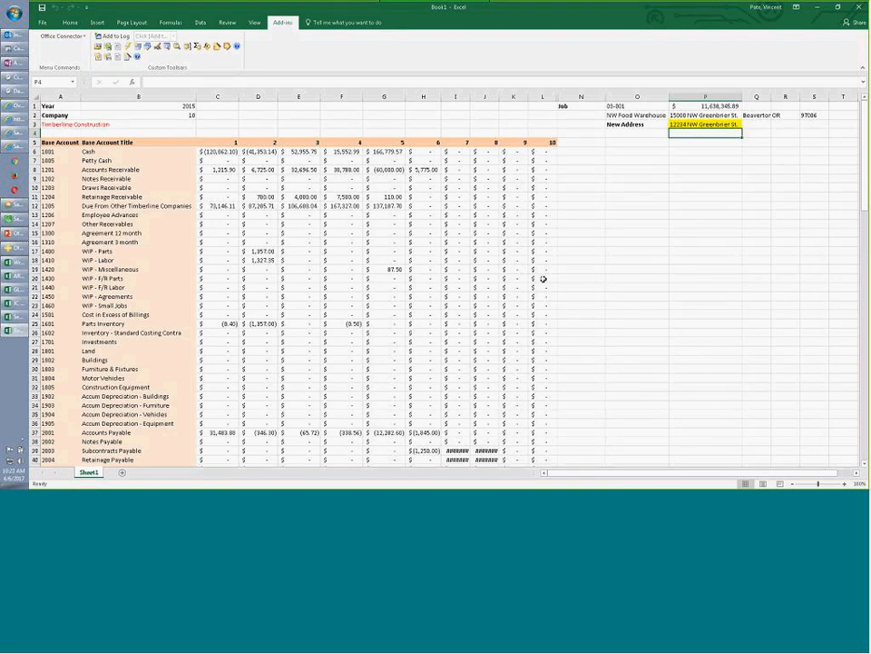
Close Book1 without saving its changes and show the Reports templates in the Office Connector window.
key("alt+F4")
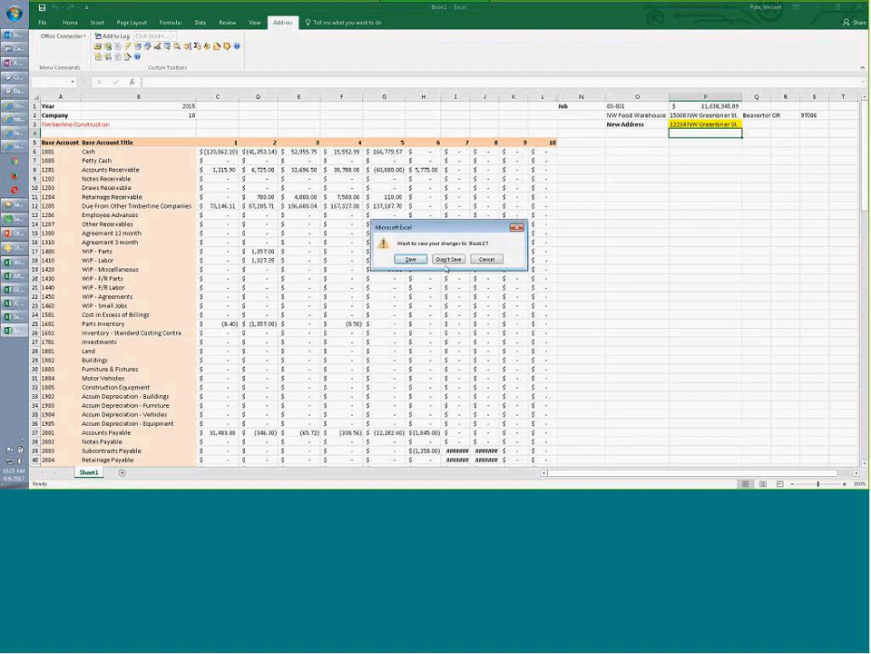
left_click(448, 259)
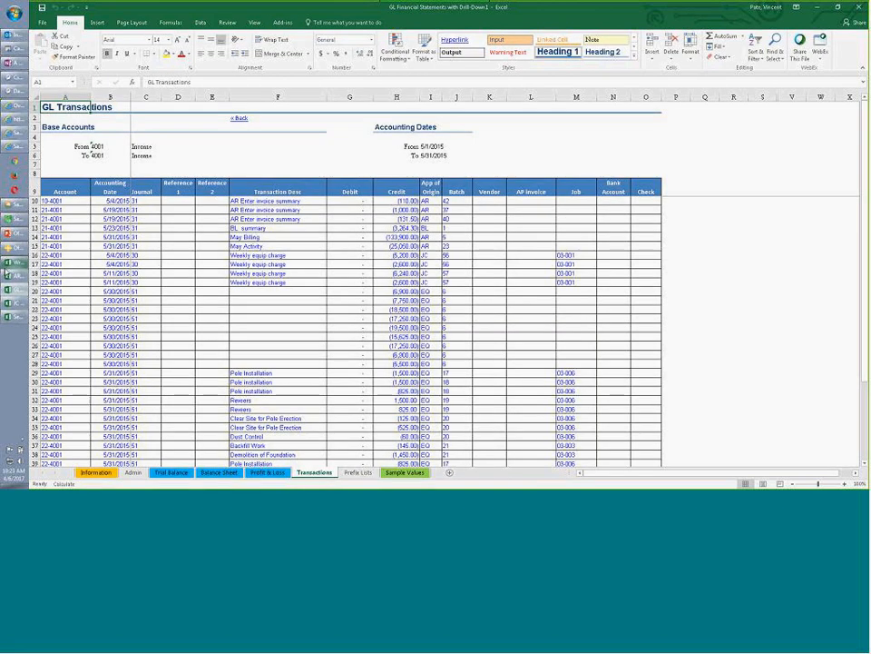
left_click(8, 273)
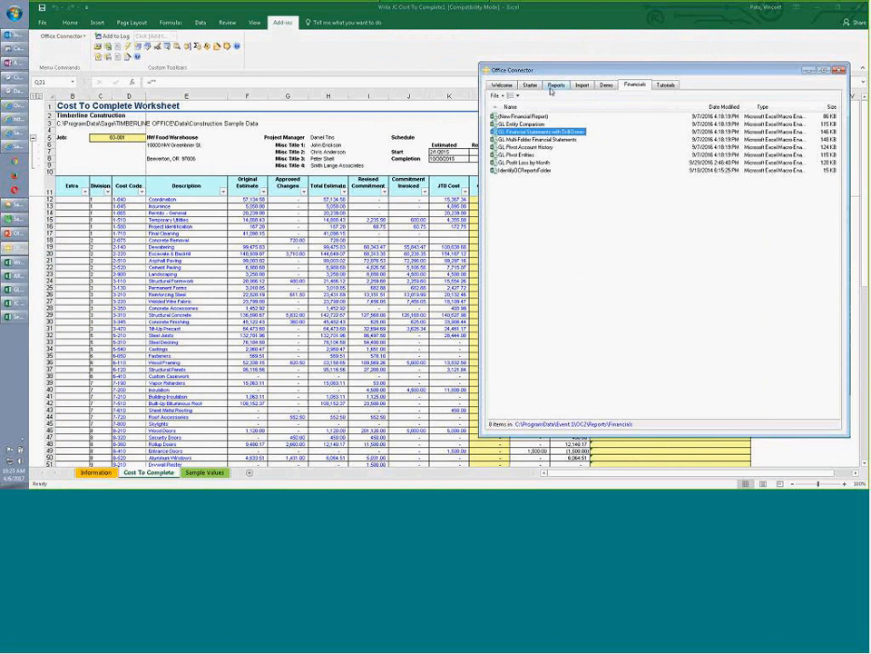
left_click(553, 86)
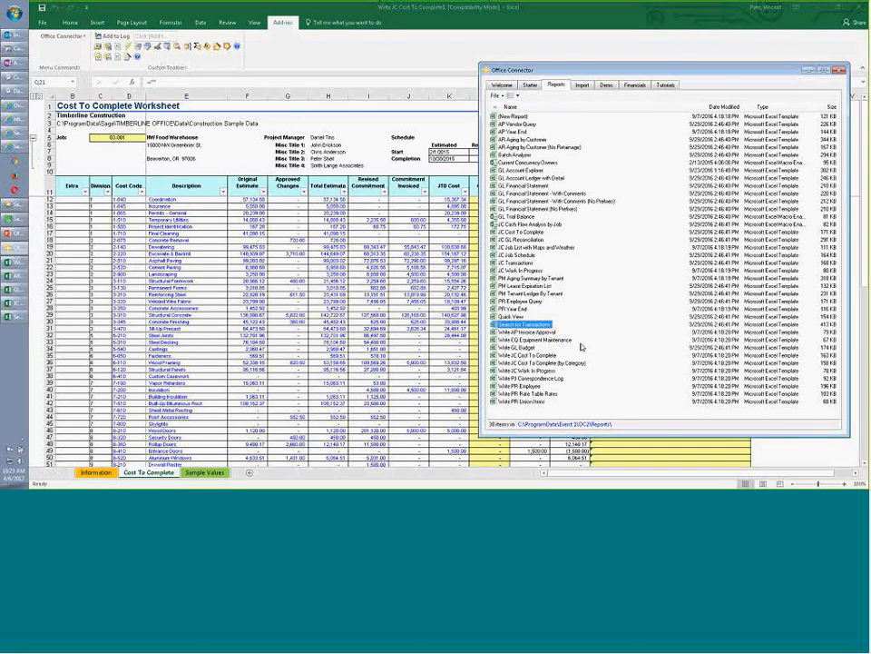
In the Write JC Cost To Complete workbook, set the Cost To Complete of the Asphalt Paving cost code to 100.
left_click(316, 368)
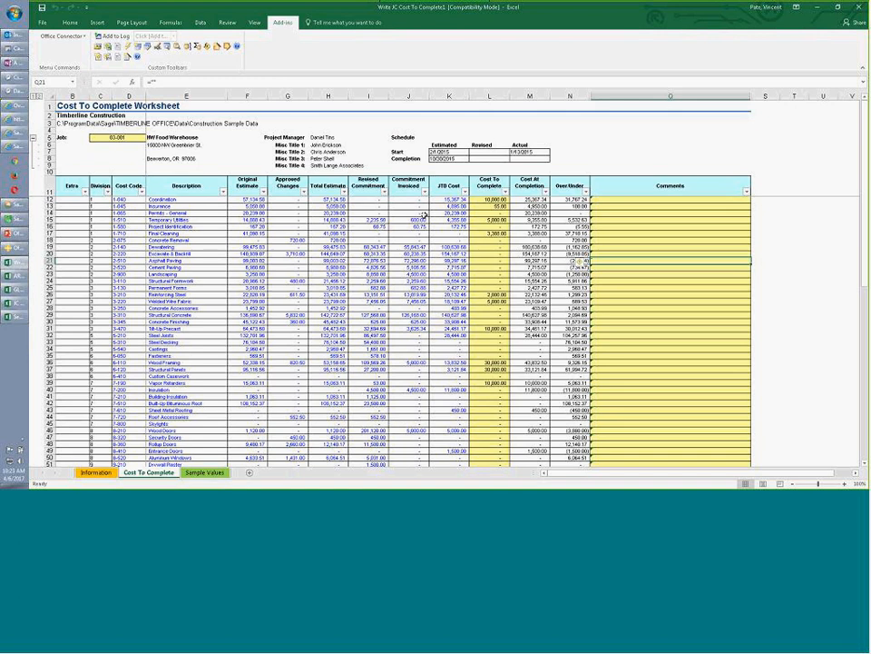
left_click(501, 260)
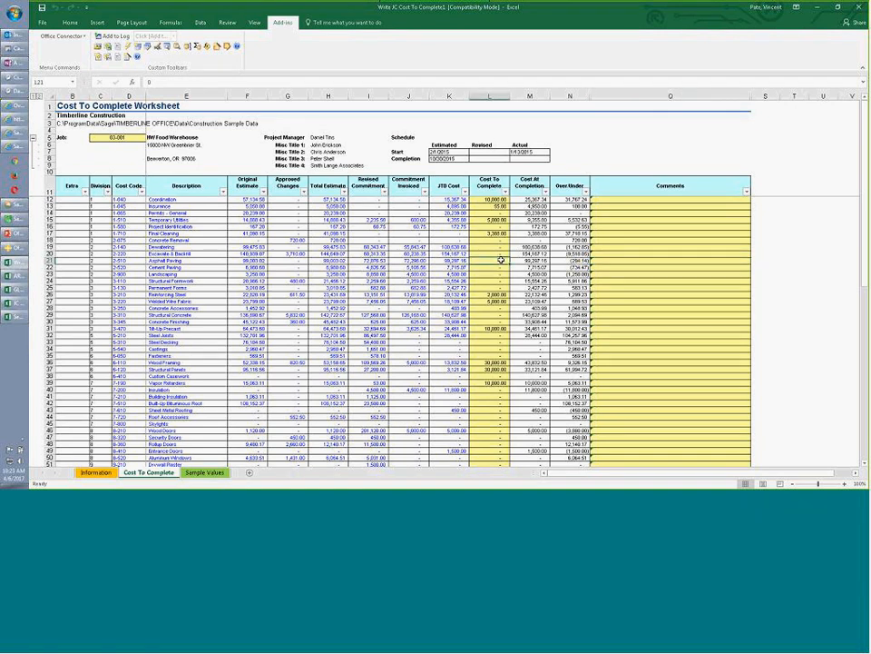
type("100")
key("Return")
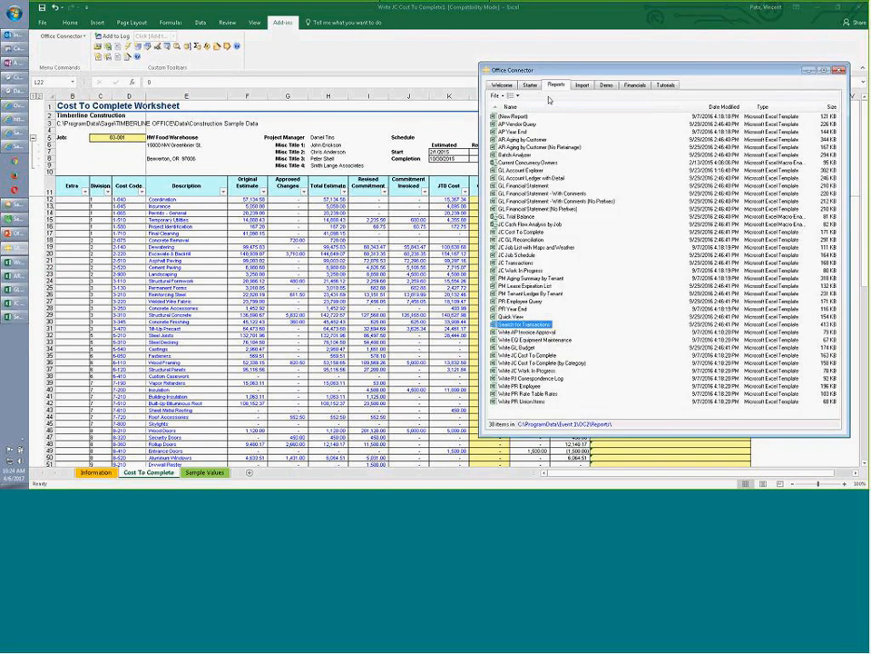
Open the CM Clear Checks (ocq) import template for Timberline Construction, with its content enabled and the disclaimer accepted.
left_click(582, 84)
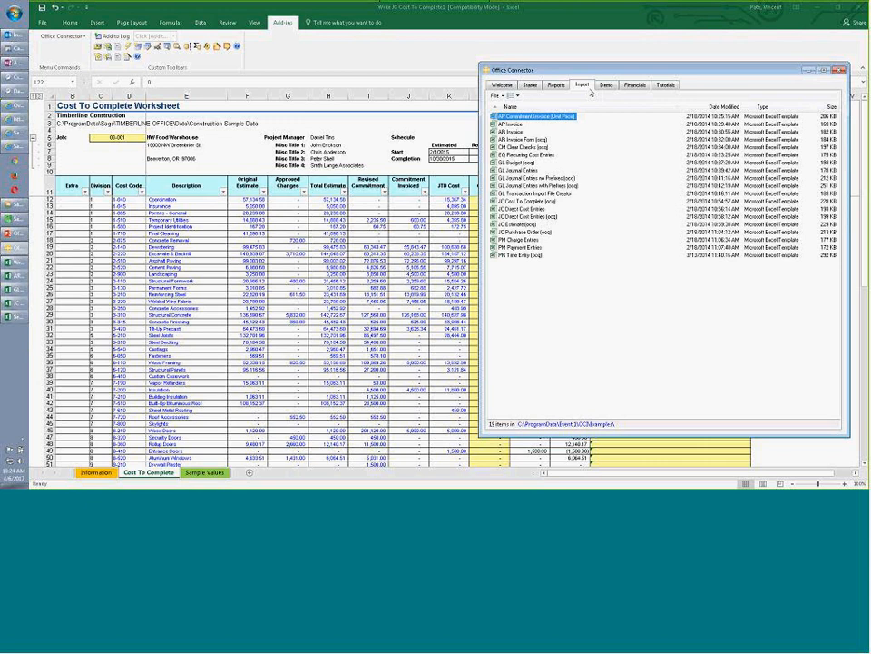
left_click(522, 248)
left_click(523, 256)
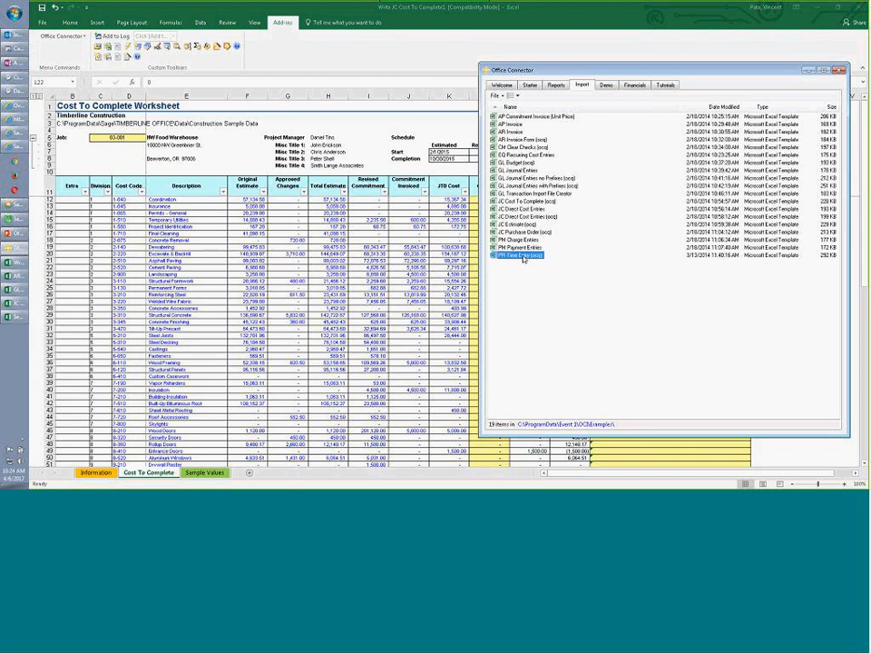
left_click(512, 210)
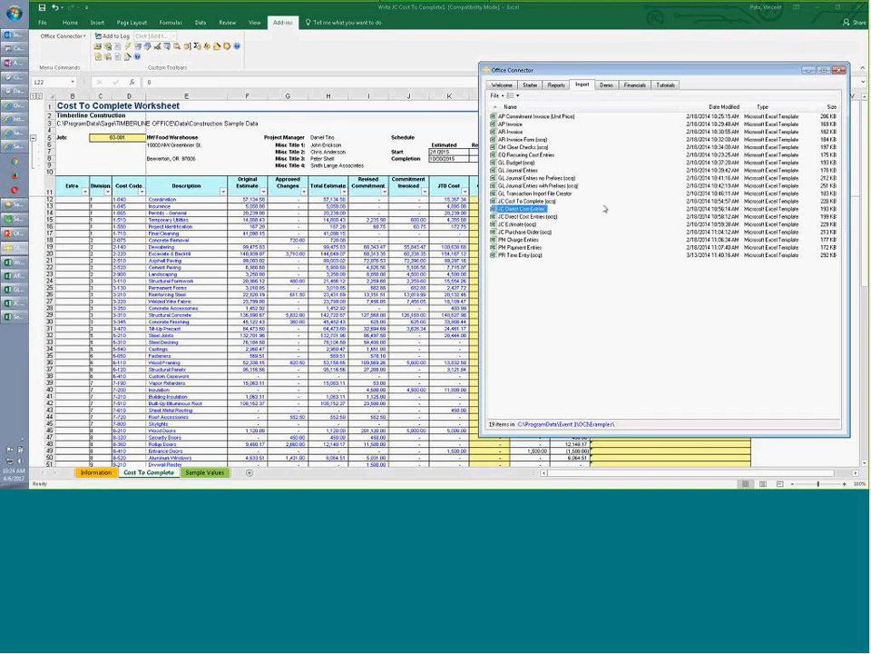
left_click(513, 147)
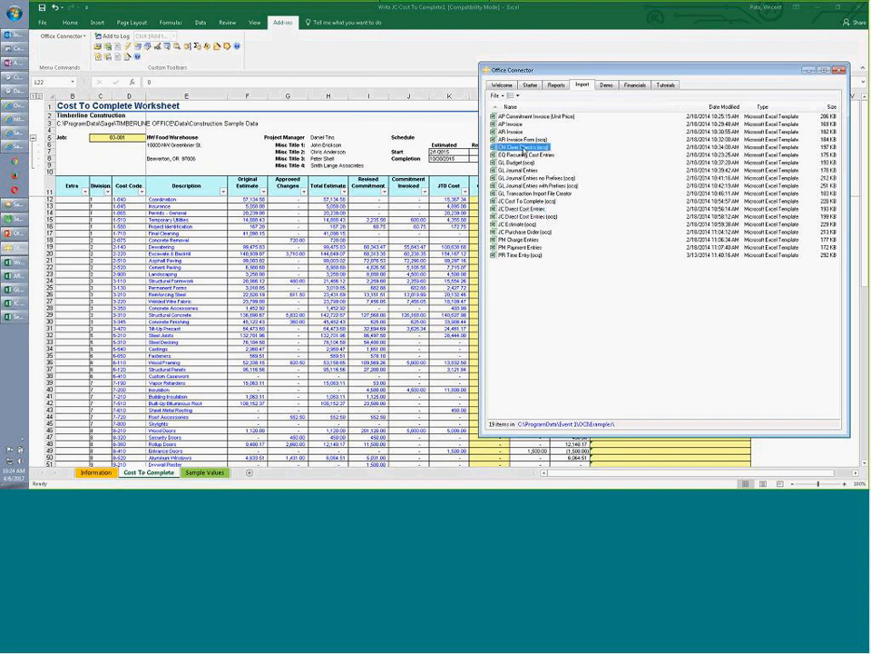
double_click(513, 147)
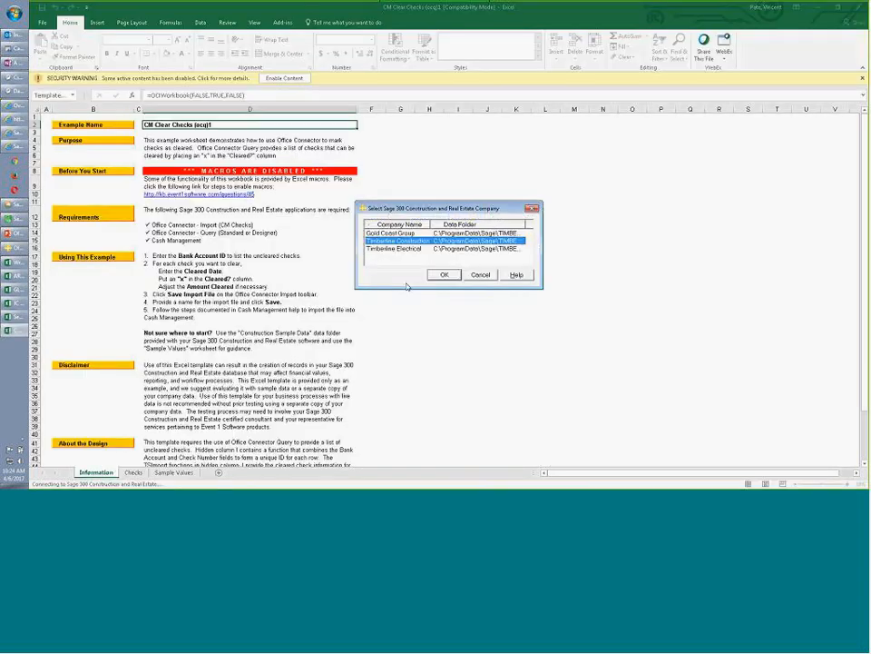
left_click(436, 273)
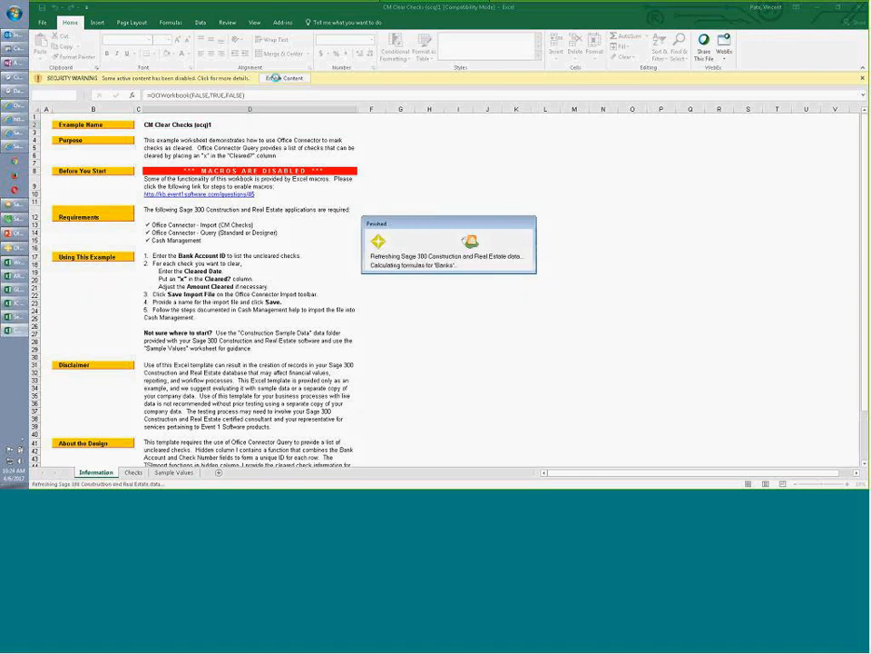
left_click(282, 78)
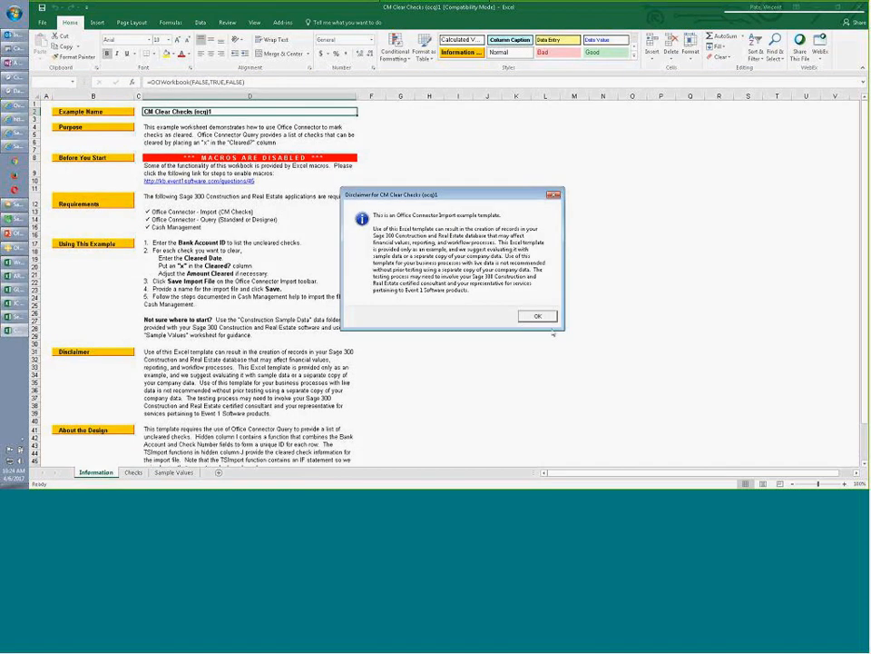
left_click(537, 316)
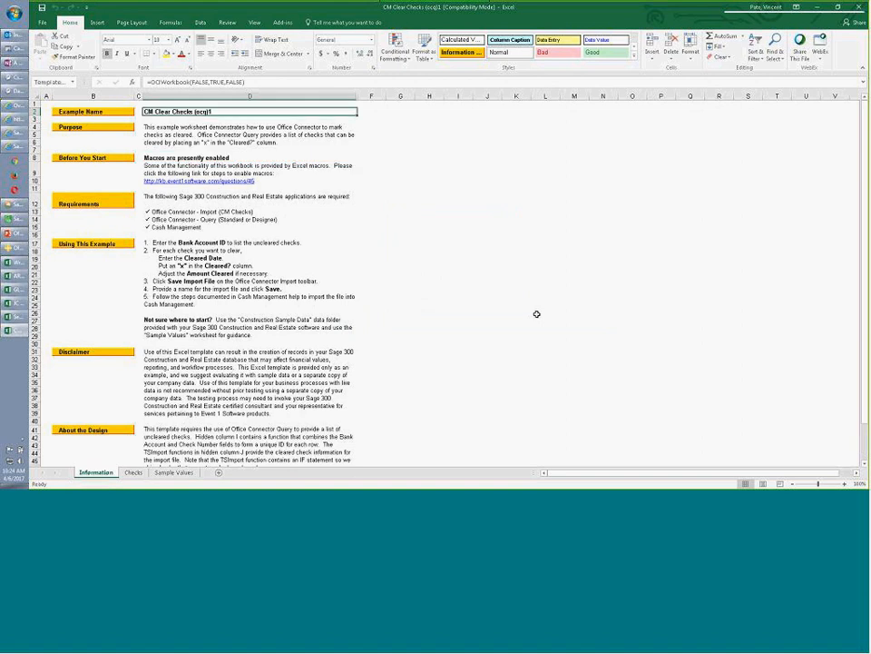
Fill the Checks sheet with the template's sample values, bank account First and cleared date 6/10/2016.
left_click(173, 472)
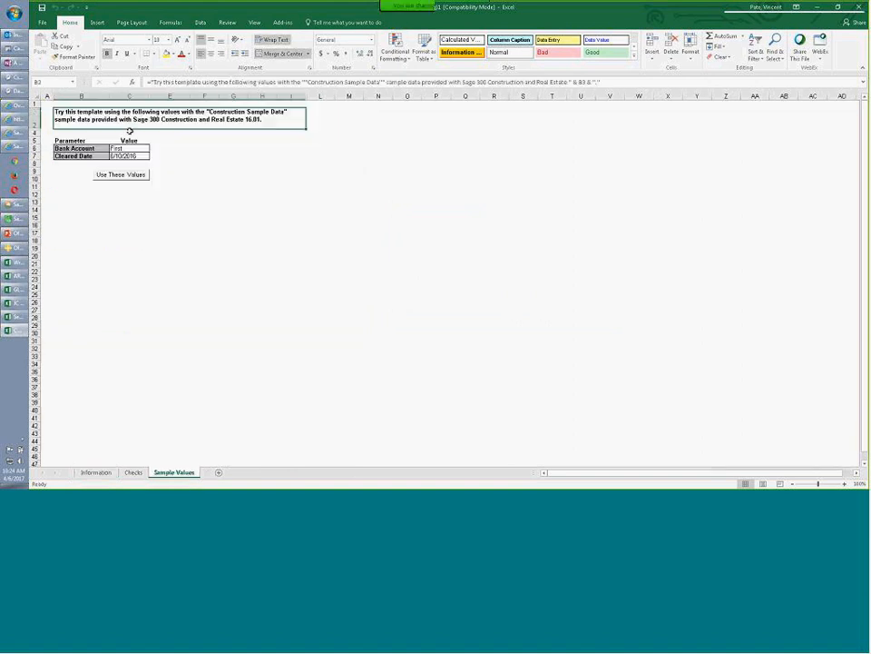
left_click(133, 174)
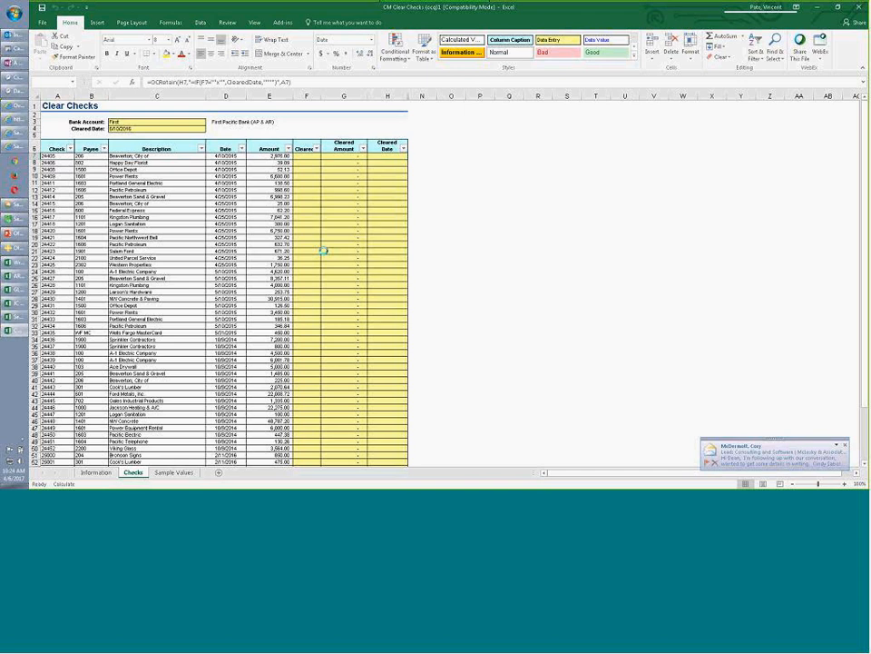
Mark checks as cleared with an x in F8, F10 and F20 of the Checks sheet.
left_click(303, 163)
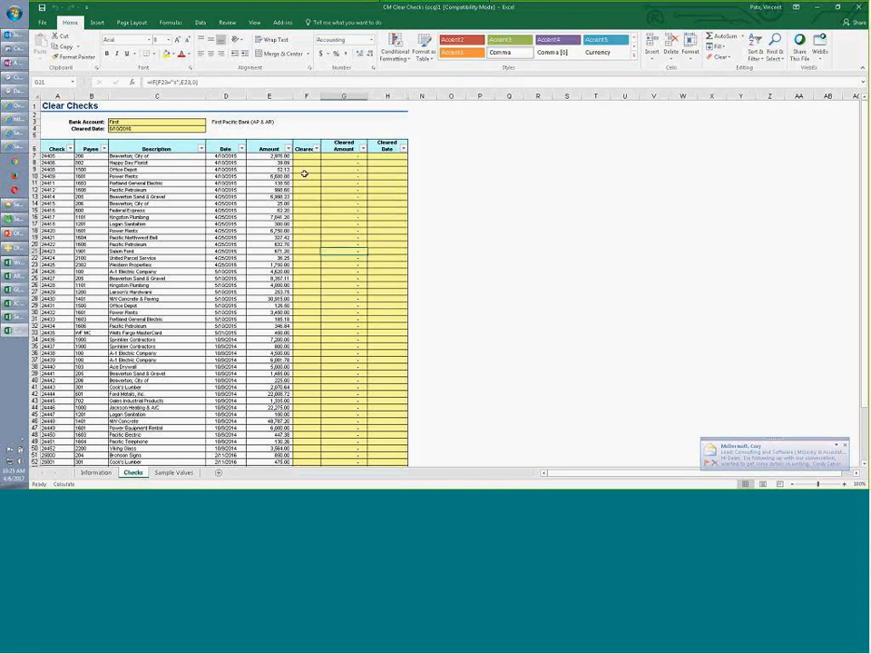
left_click(318, 204)
left_click(309, 162)
left_click(323, 162)
left_click(313, 175)
left_click(324, 164)
left_click(320, 169)
left_click(296, 264)
left_click(302, 244)
type("x")
left_click_drag(302, 244, 301, 269)
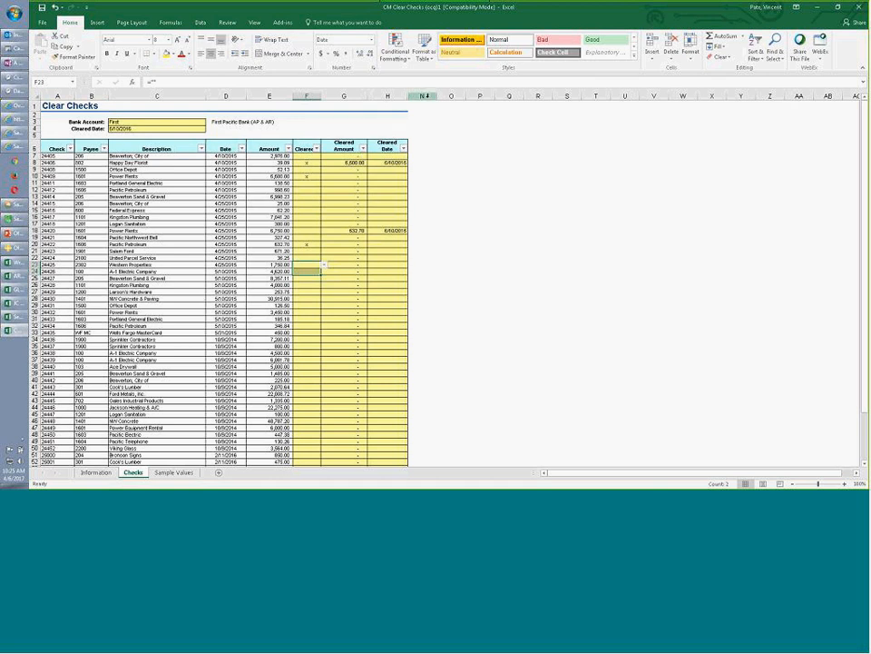
Unhide the columns between H and N on the Checks sheet to reveal the TSImport functions.
left_click_drag(423, 95, 397, 95)
right_click(397, 95)
left_click(409, 229)
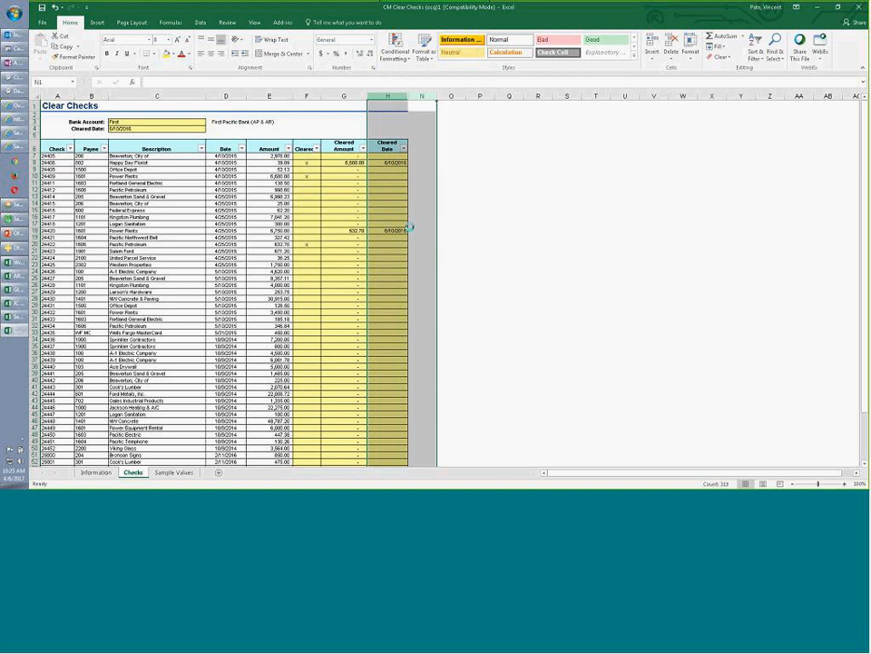
left_click(382, 217)
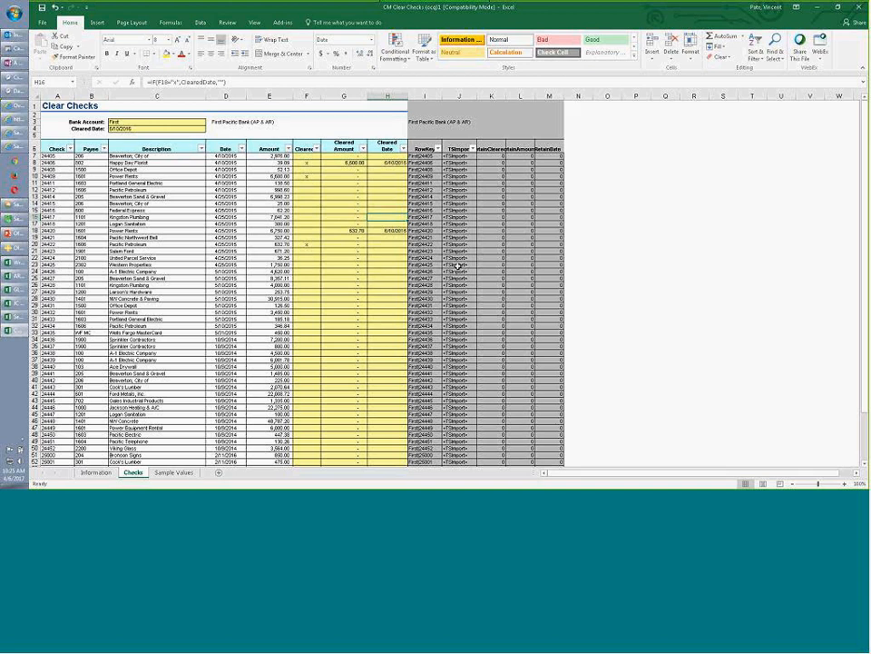
Switch to the Office Connector presentation in PowerPoint and start the slide show from the final Questions? slide.
left_click(14, 195)
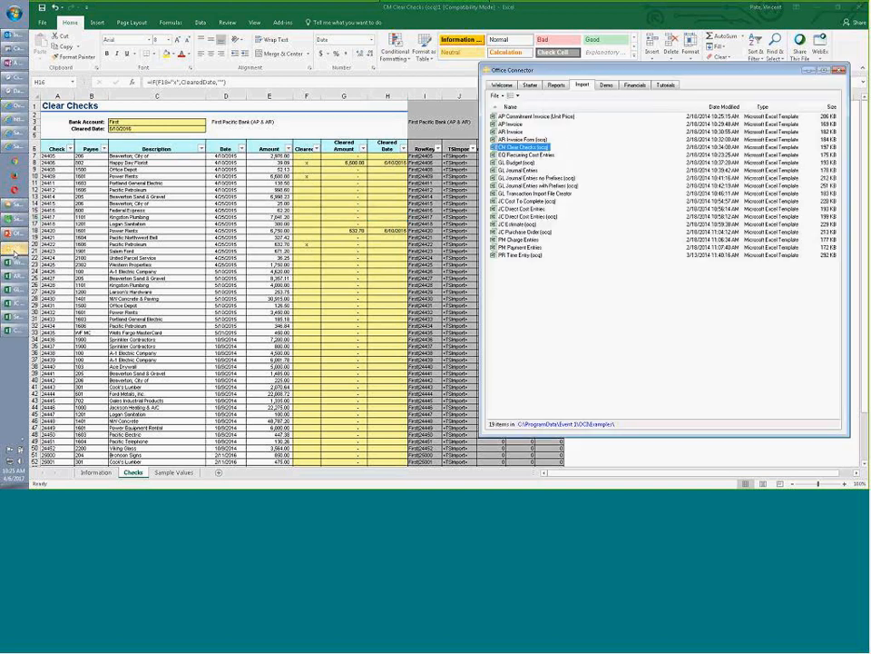
left_click(13, 189)
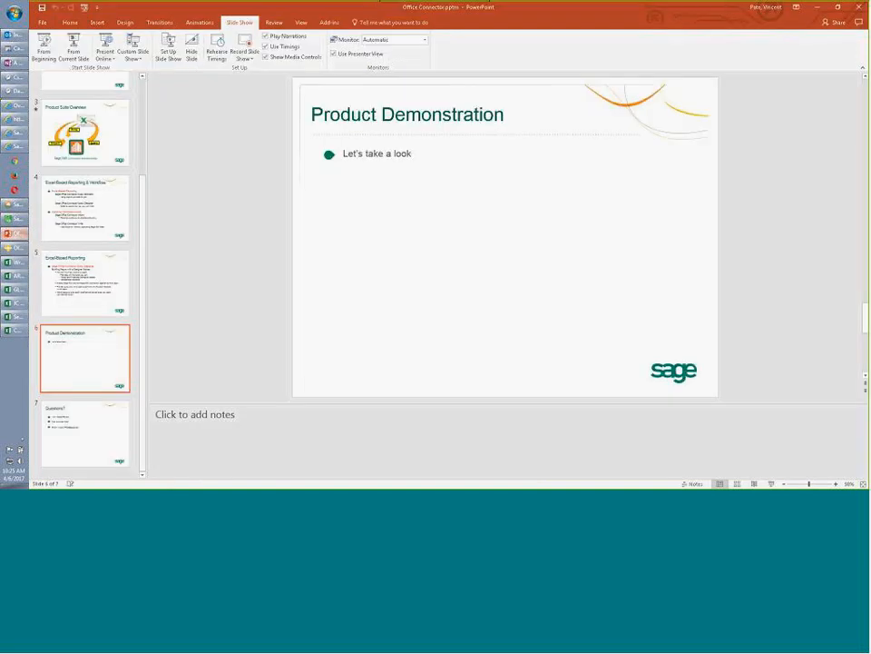
key("Down")
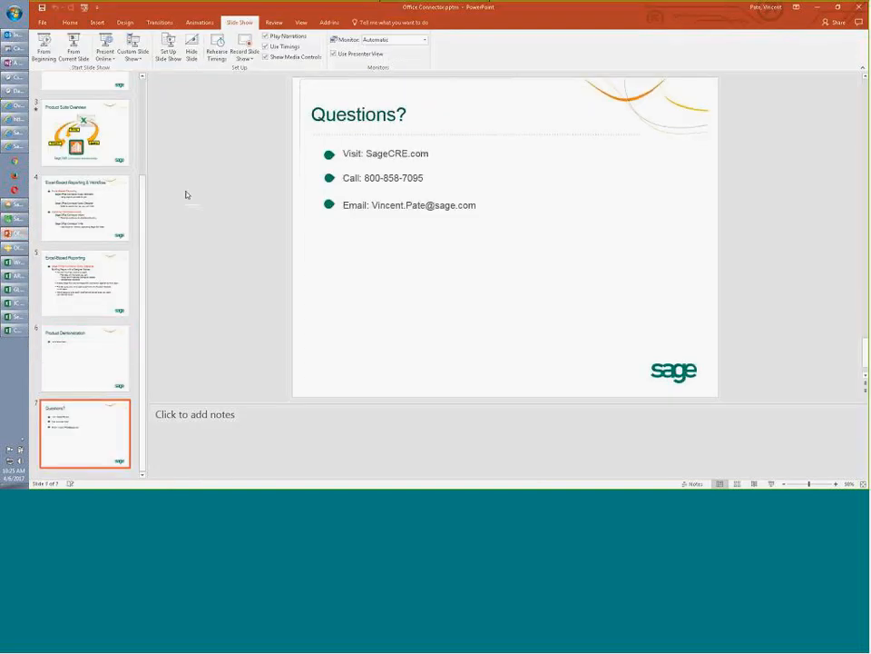
left_click(71, 56)
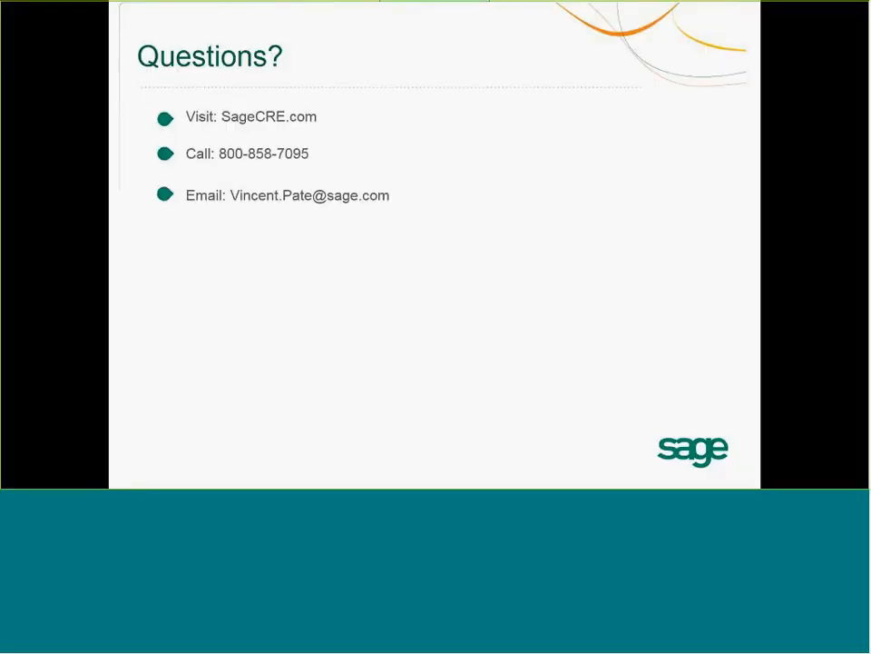